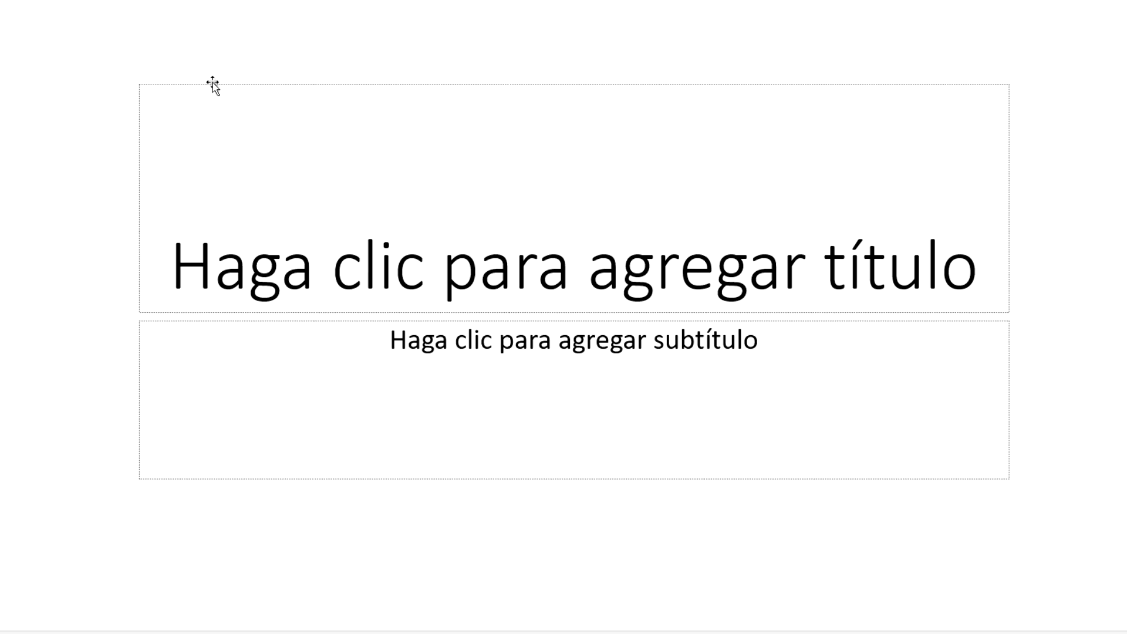
# Step: Delete the title and subtitle placeholders, then bring up the Insertar > Formas gallery
pyautogui.click(373, 187)
pyautogui.press('Delete')
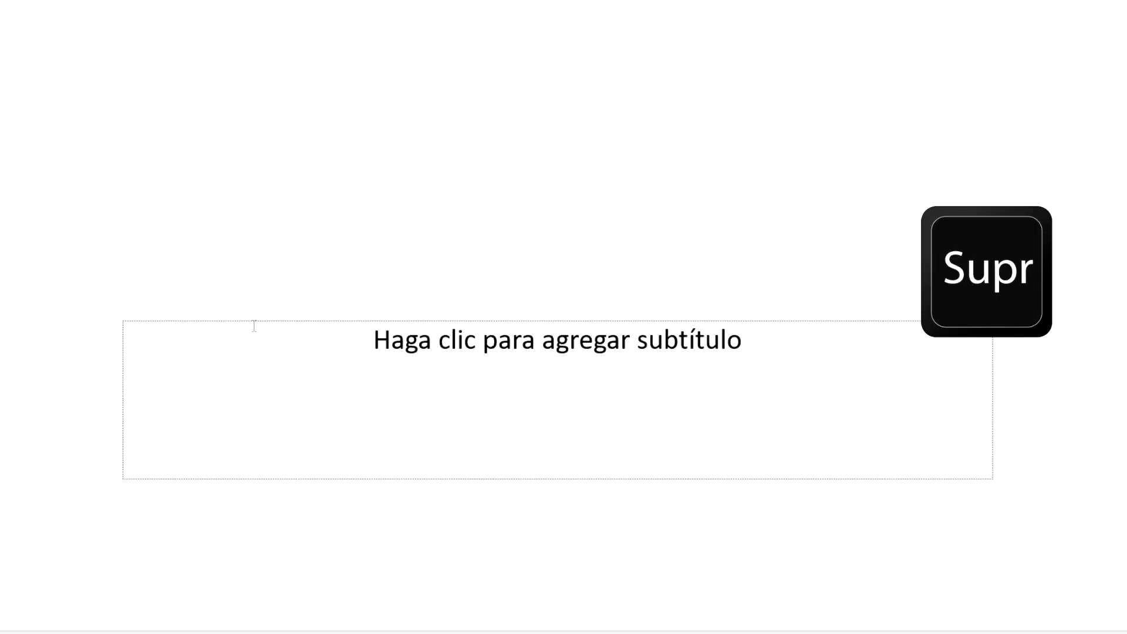
pyautogui.click(254, 316)
pyautogui.click(255, 320)
pyautogui.press('Delete')
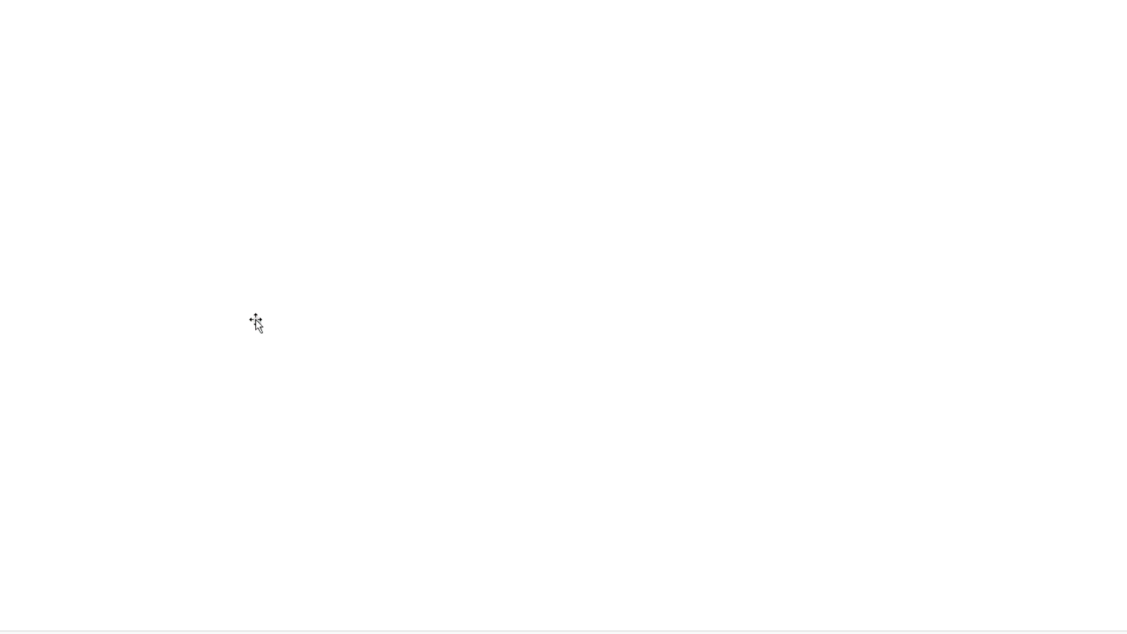
pyautogui.click(99, 30)
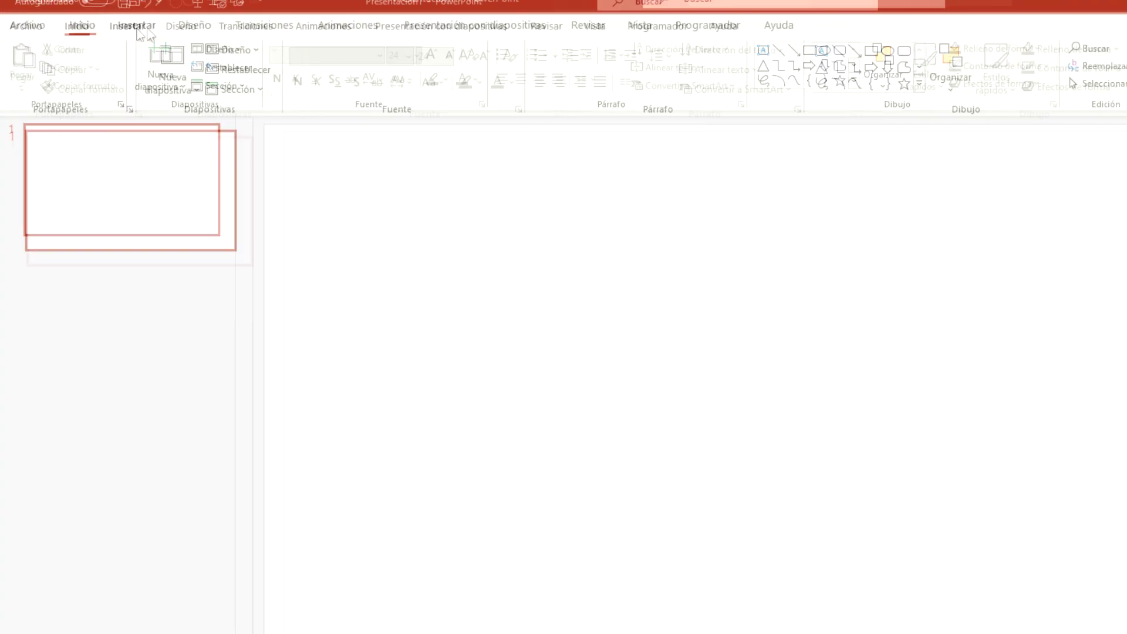
pyautogui.click(424, 114)
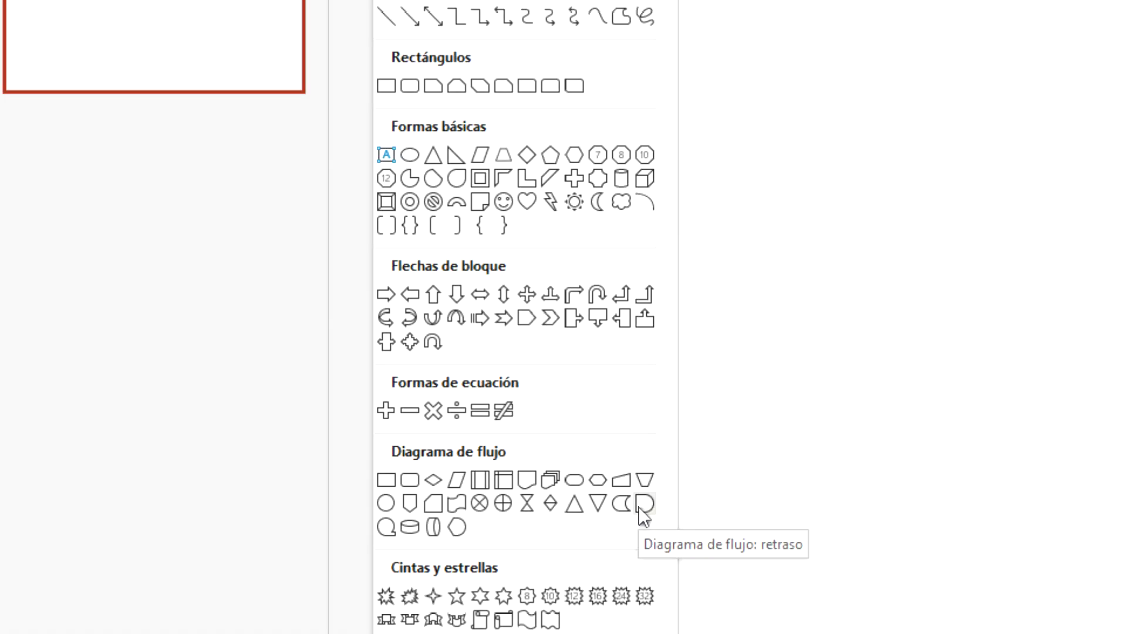
# Step: Draw a 'Diagrama de flujo: retraso' shape and size it 5 cm high by 5 cm wide
pyautogui.click(644, 504)
pyautogui.moveTo(358, 162); pyautogui.dragTo(726, 488)
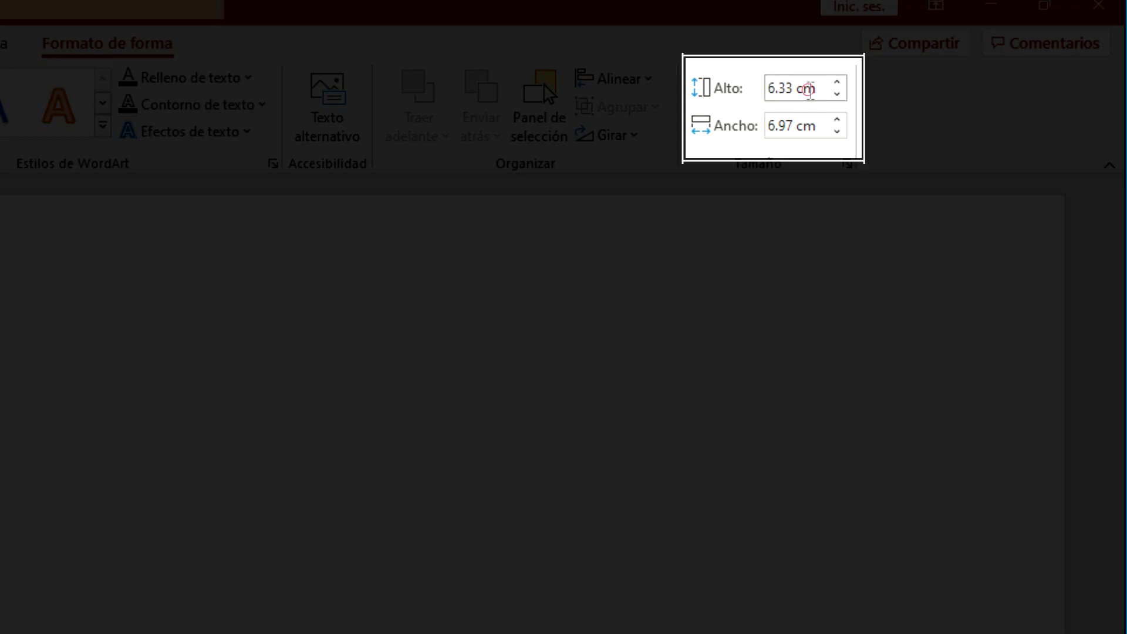
pyautogui.click(811, 92)
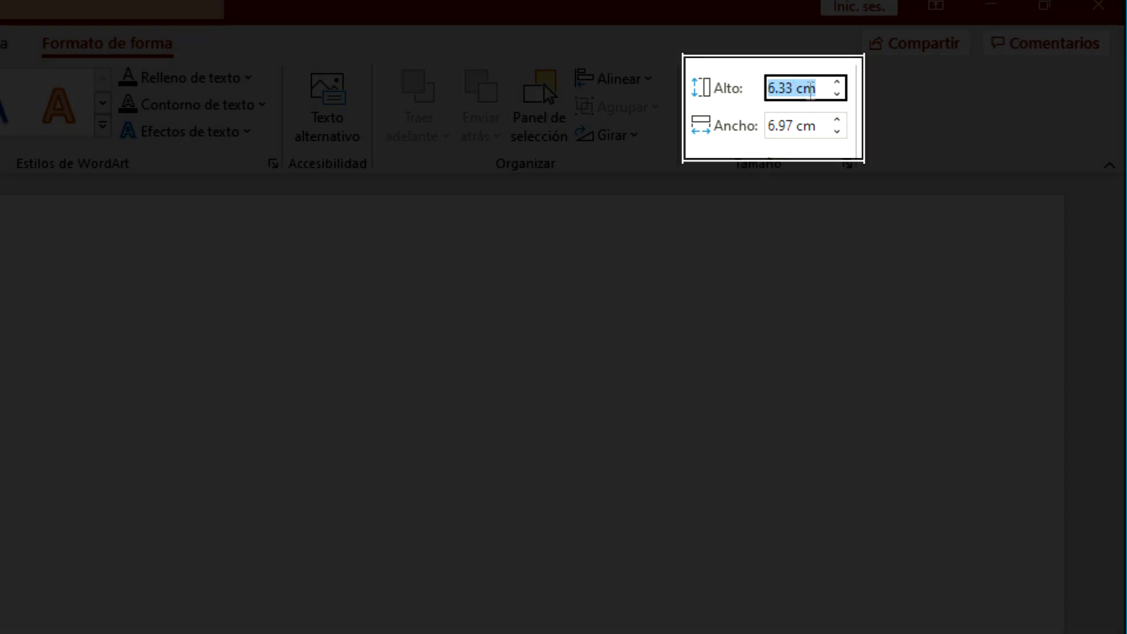
pyautogui.write('5')
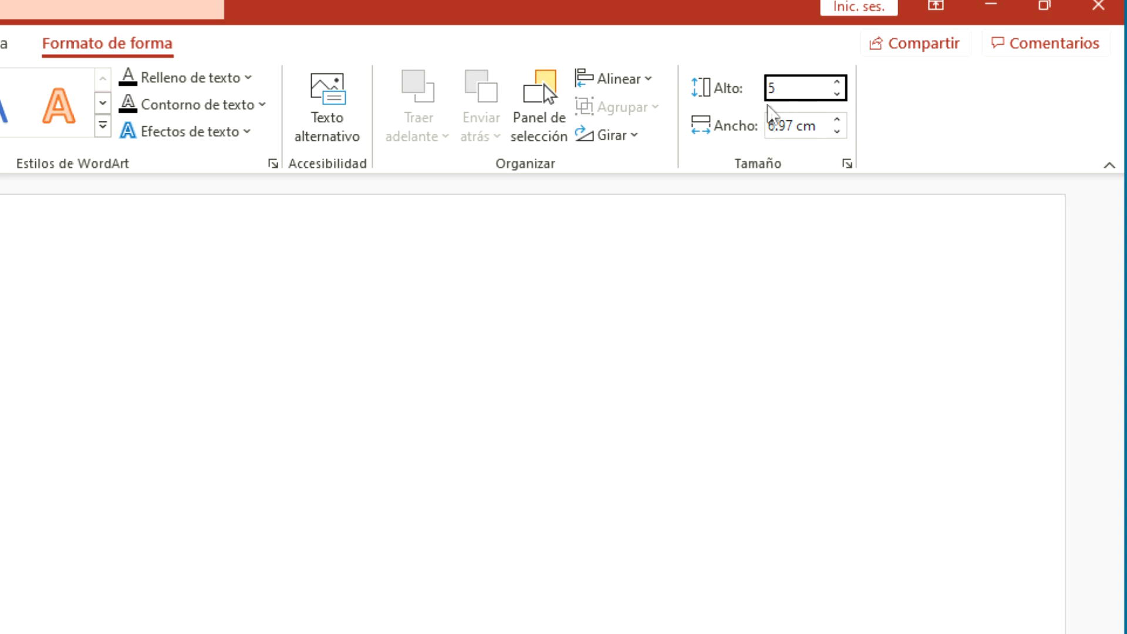
pyautogui.click(802, 117)
pyautogui.write('5')
pyautogui.press('Return')
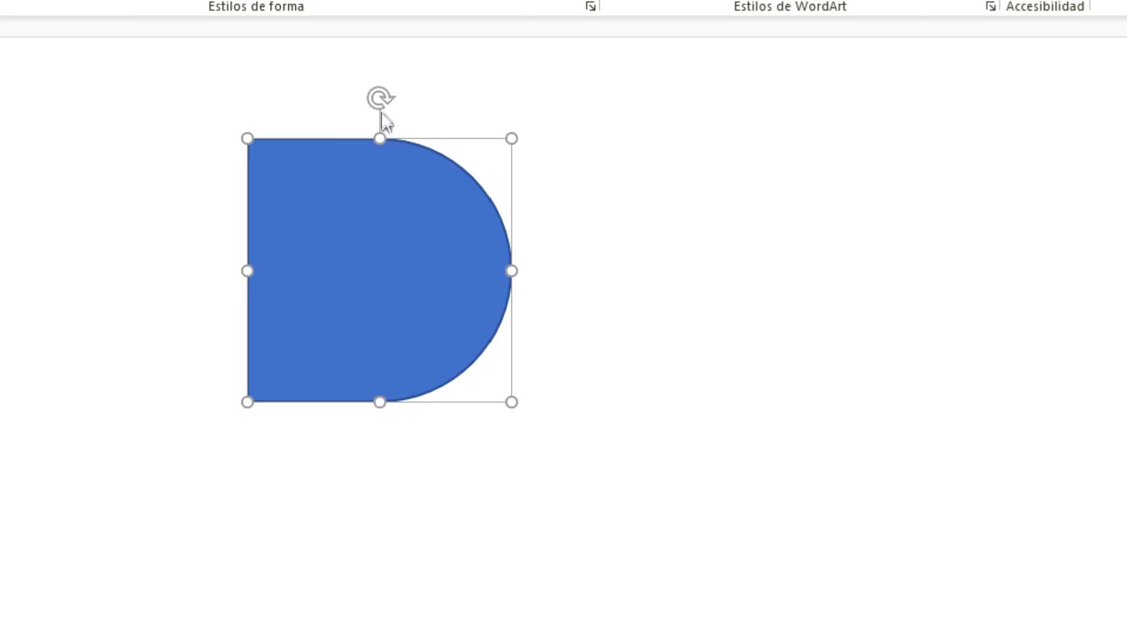
# Step: Rotate the delay shape 90° so its curve faces down, and paste a copy
pyautogui.moveTo(380, 98); pyautogui.dragTo(570, 272)
pyautogui.rightClick(474, 242)
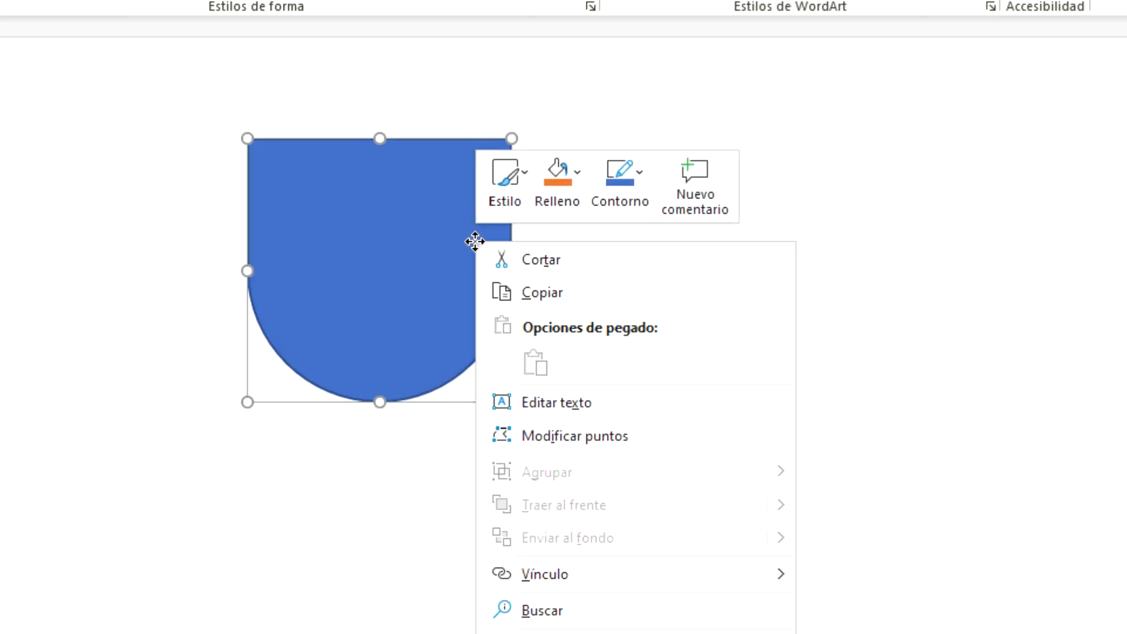
pyautogui.click(552, 298)
pyautogui.rightClick(591, 296)
pyautogui.click(649, 350)
# Step: Place the copy below, turn it 180° and nudge it up until the curves touch
pyautogui.moveTo(487, 306); pyautogui.dragTo(472, 544)
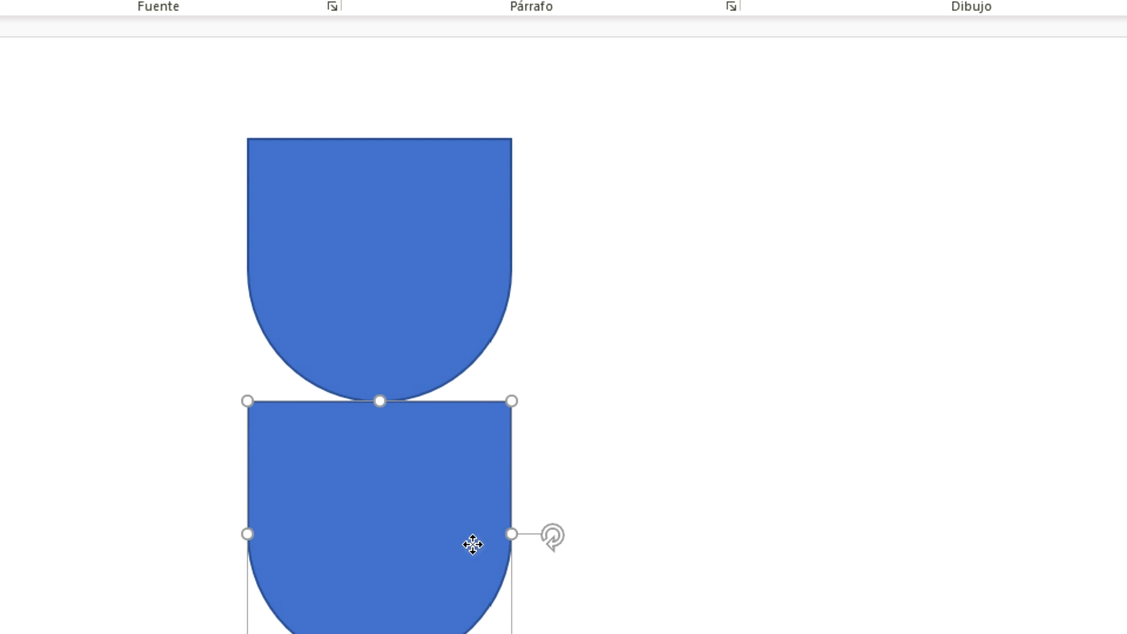
pyautogui.moveTo(553, 433); pyautogui.dragTo(310, 433)
pyautogui.click(687, 389)
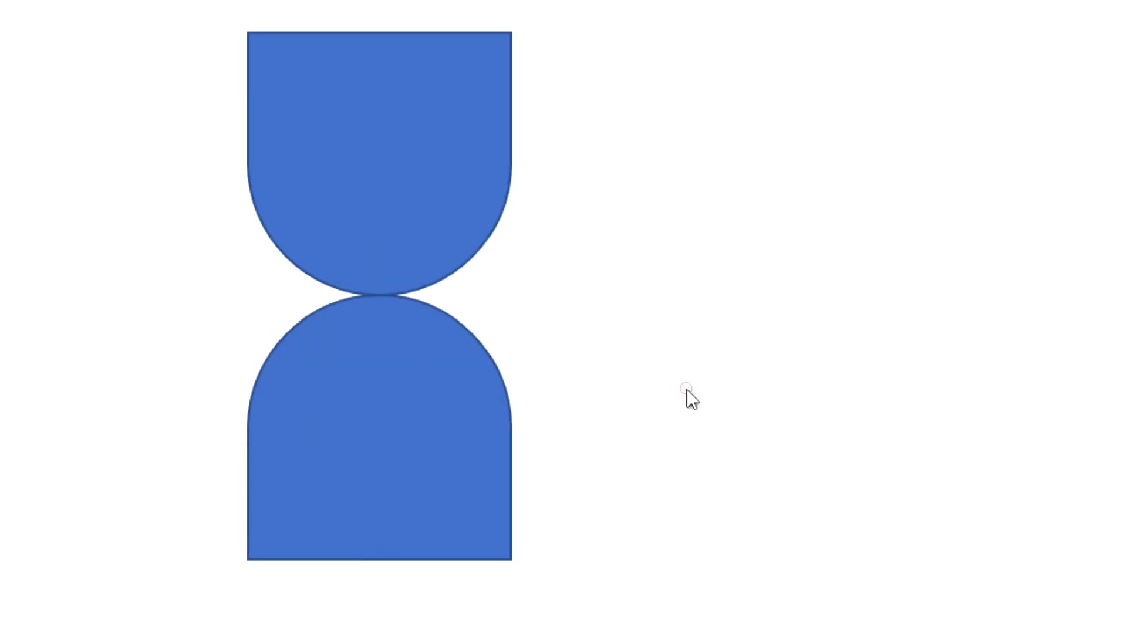
pyautogui.click(479, 431)
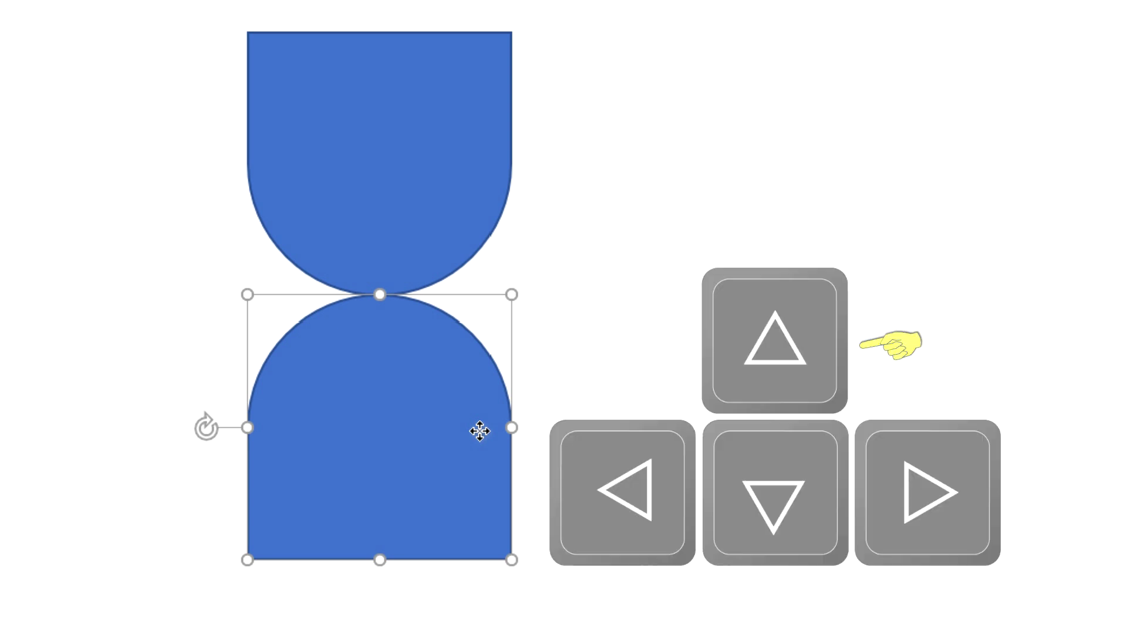
pyautogui.press('Up')
pyautogui.press('Up')
pyautogui.press('Up')
pyautogui.press('Up')
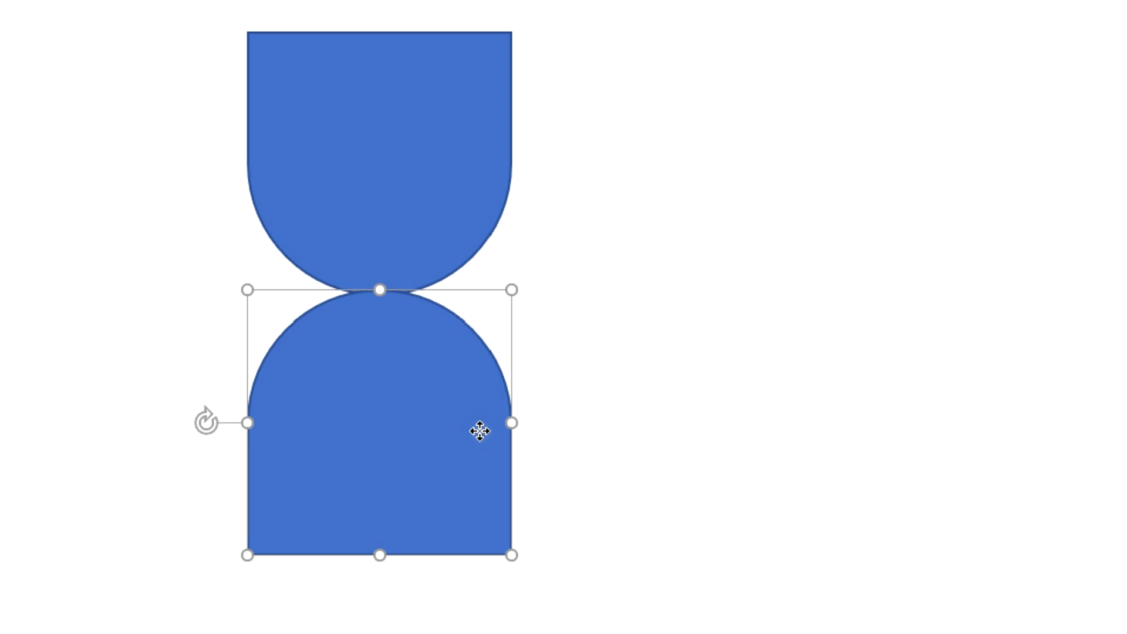
pyautogui.press('Up')
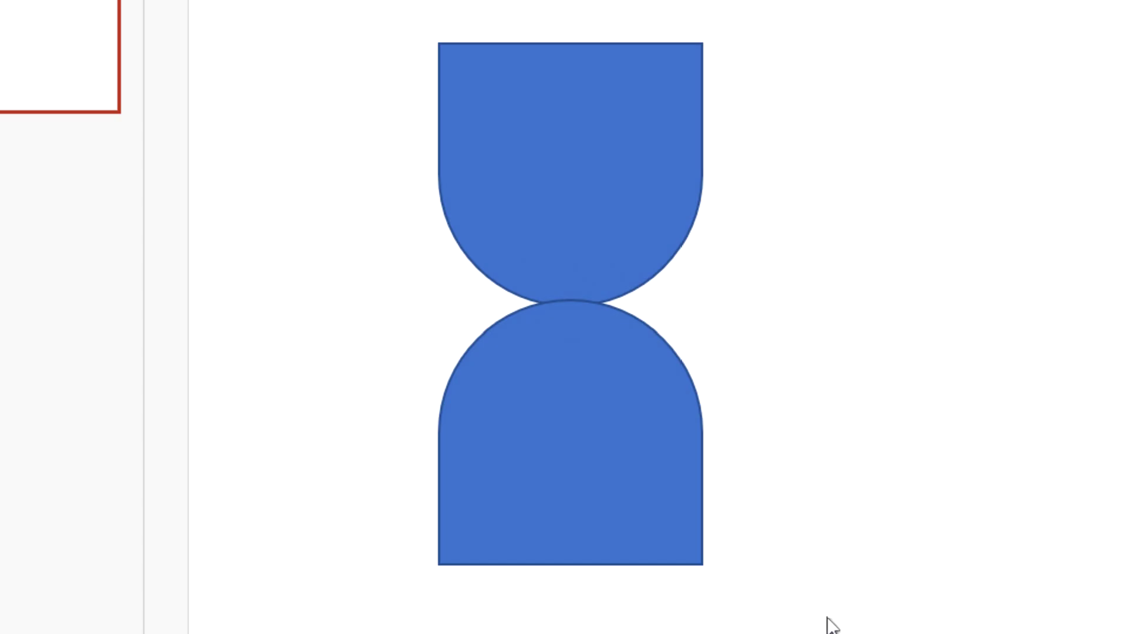
# Step: Unite both halves with Combinar formas > Unir and move the hourglass slightly lower
pyautogui.moveTo(825, 615); pyautogui.dragTo(339, 3)
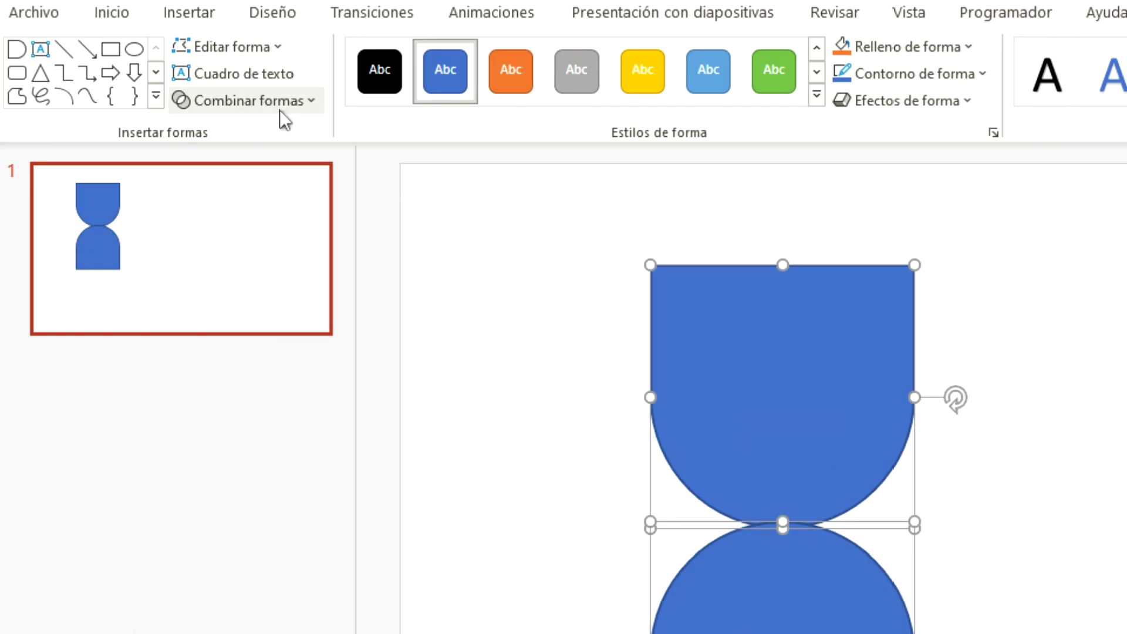
pyautogui.click(280, 105)
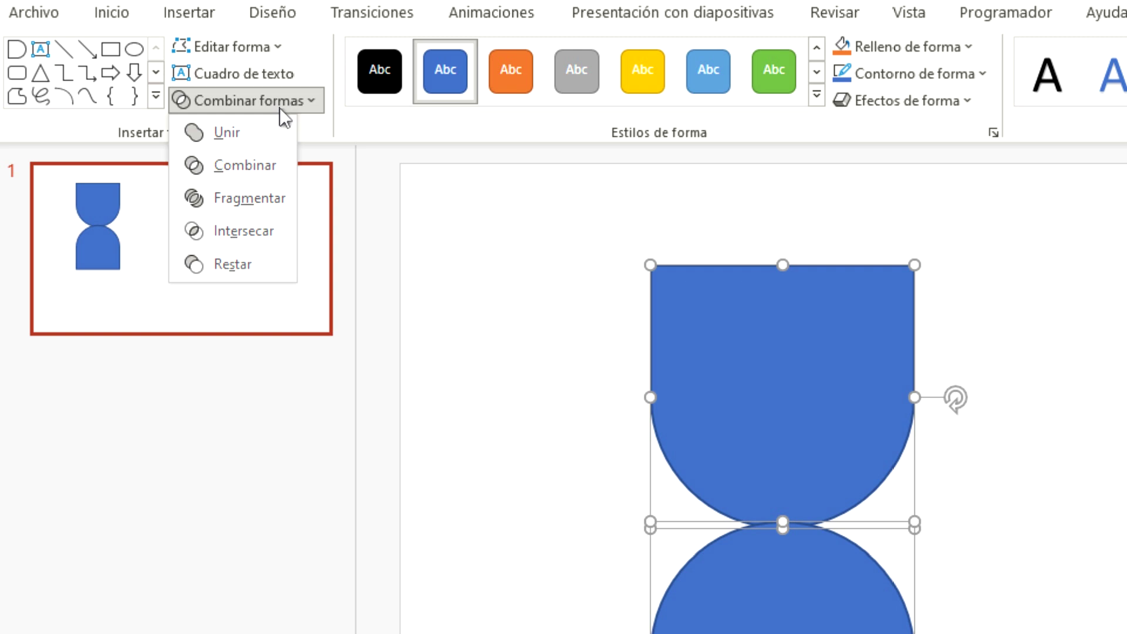
pyautogui.press('Down')
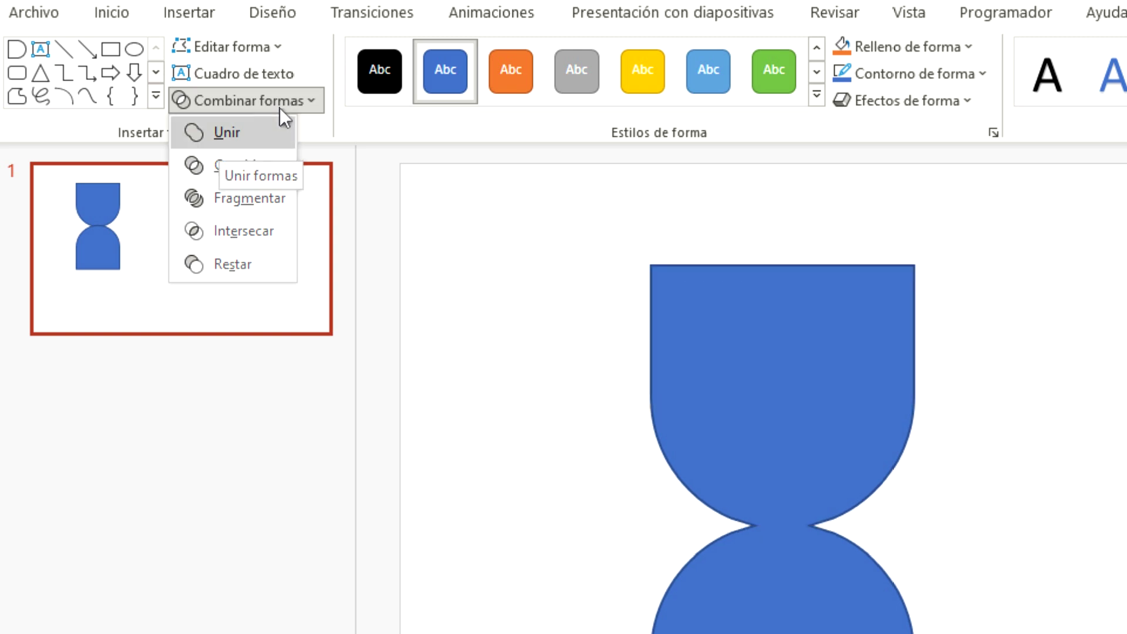
pyautogui.press('Return')
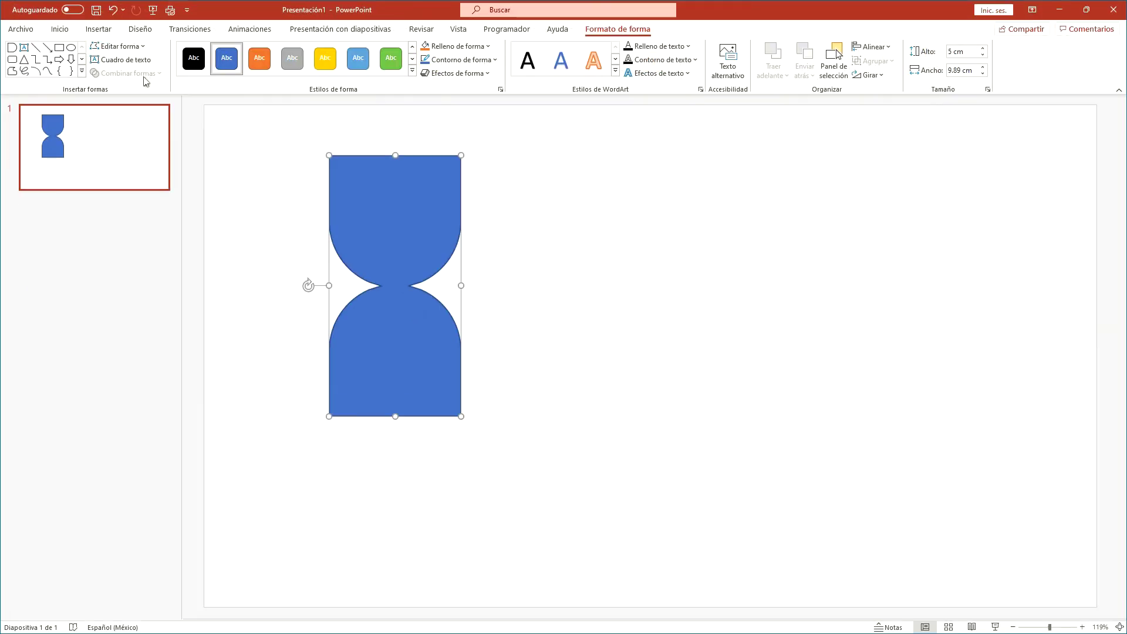
pyautogui.moveTo(435, 237); pyautogui.dragTo(437, 274)
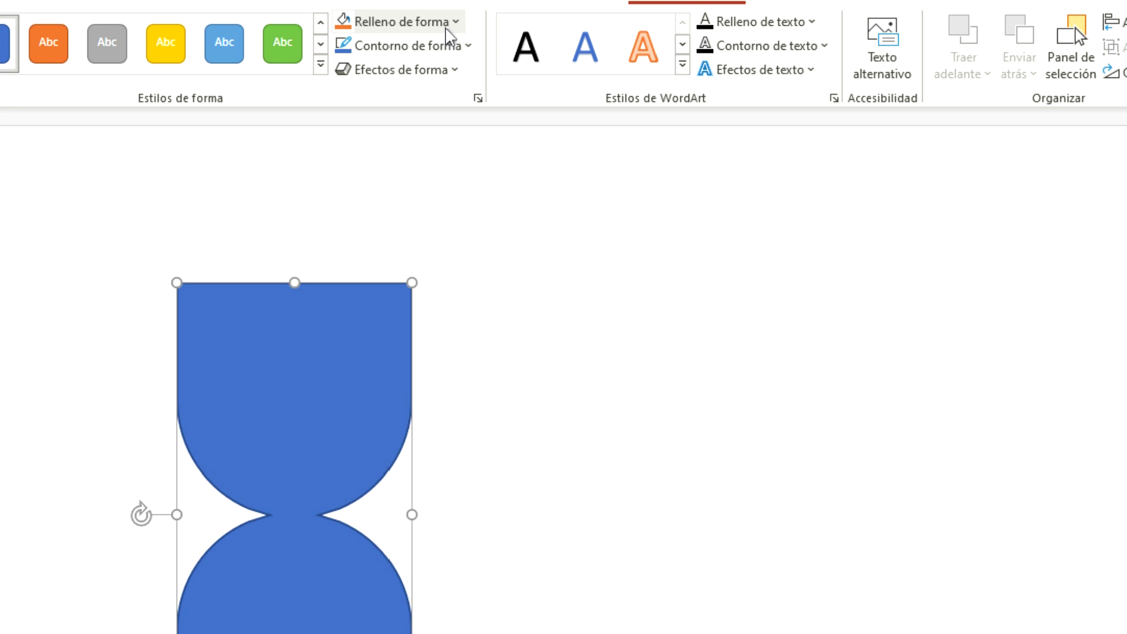
# Step: Remove the hourglass fill and give it a light-blue 4½ pt outline
pyautogui.click(446, 29)
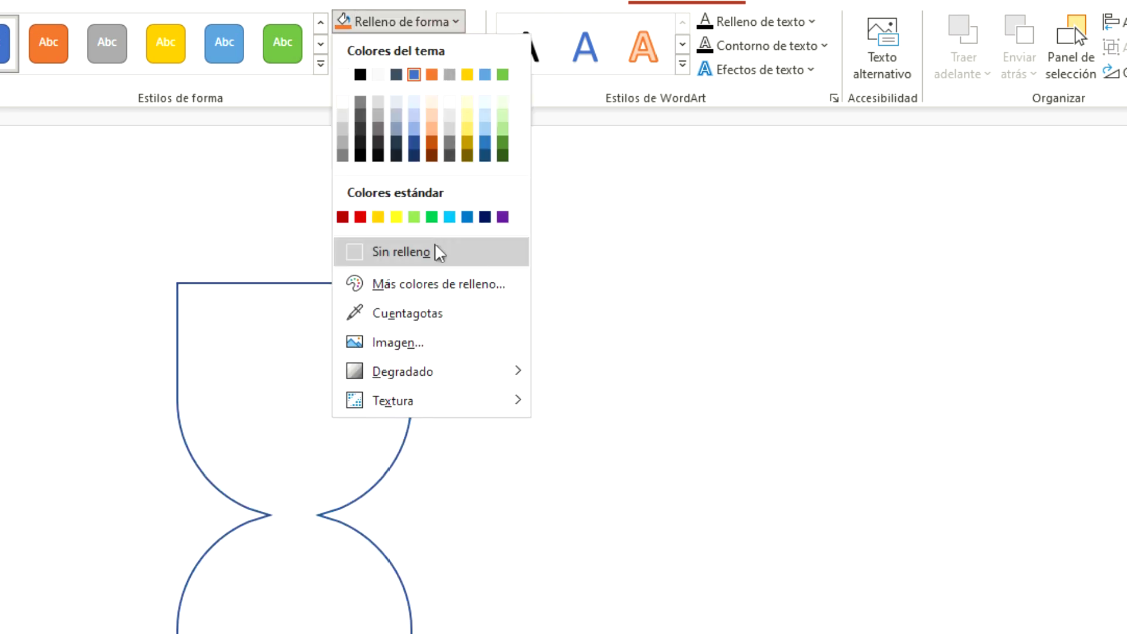
pyautogui.click(439, 252)
pyautogui.click(422, 46)
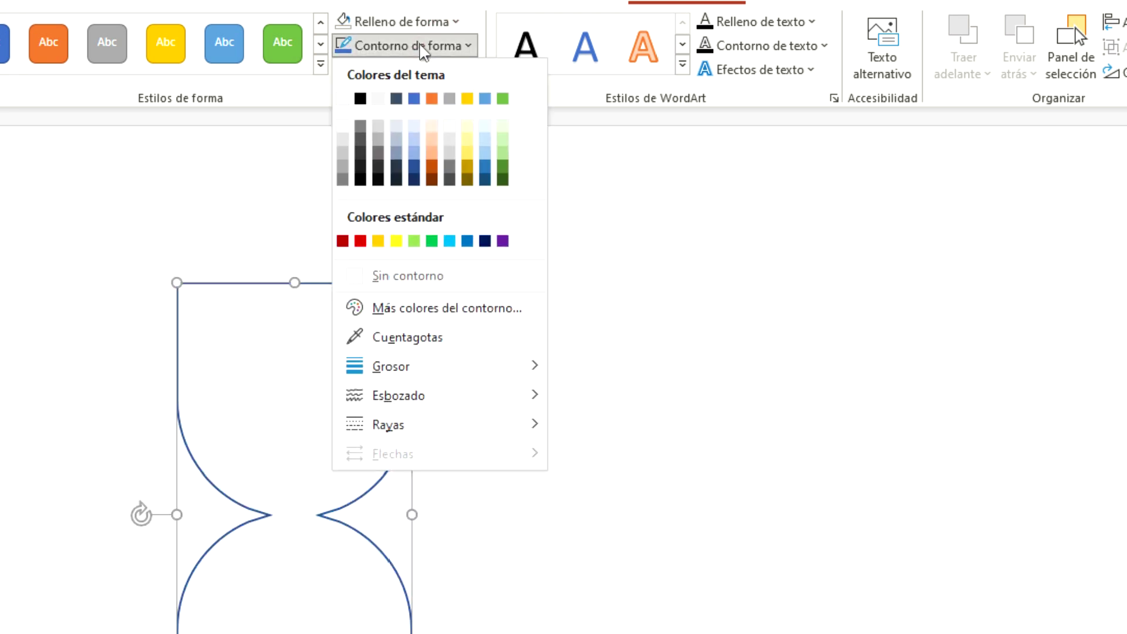
pyautogui.click(485, 154)
pyautogui.moveTo(391, 365)
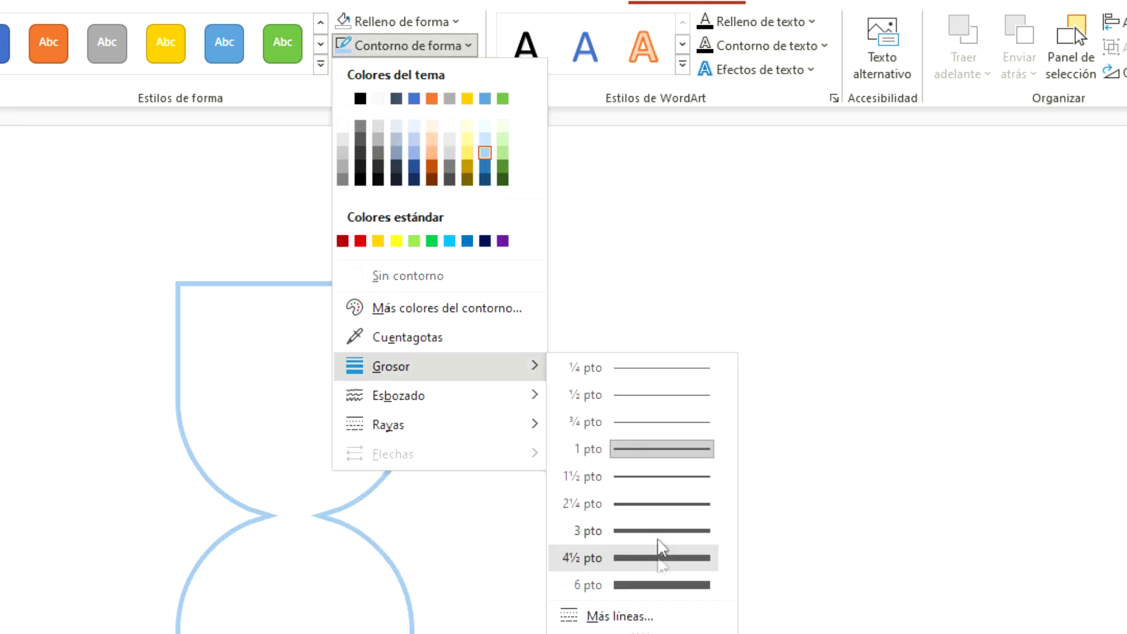
pyautogui.click(659, 565)
pyautogui.click(663, 578)
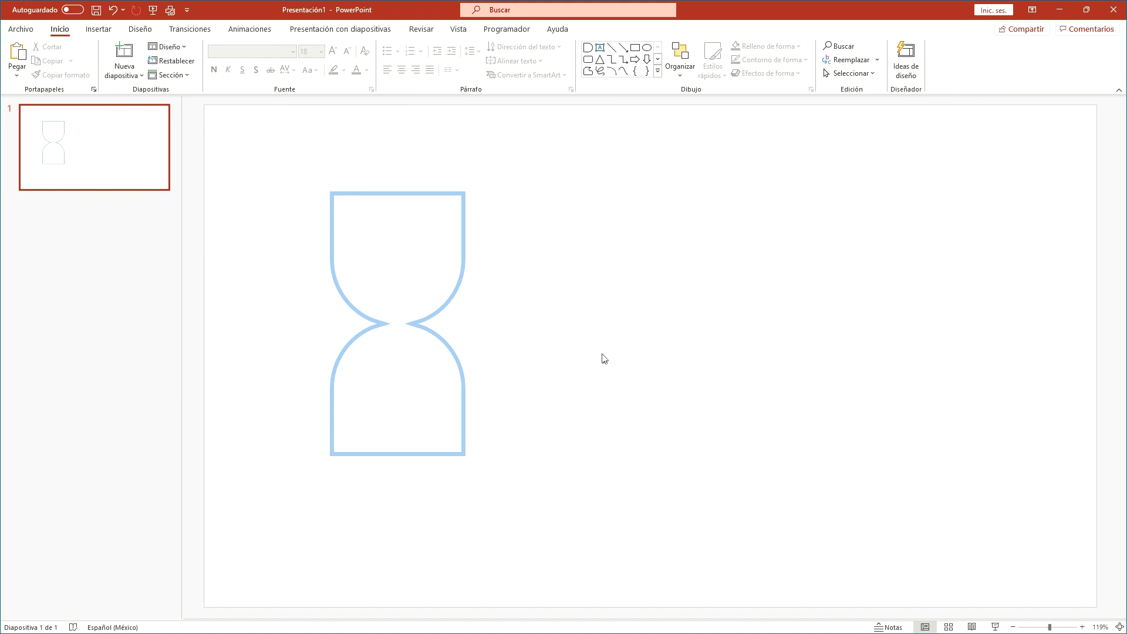
# Step: Draw a rectangle across the top of the hourglass
pyautogui.click(99, 30)
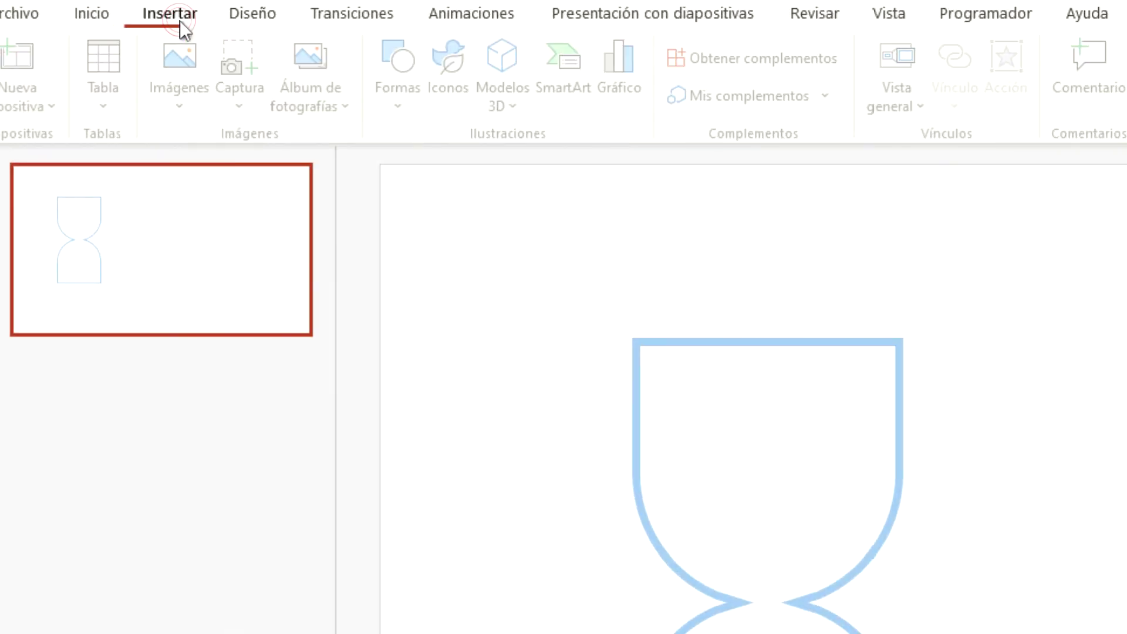
pyautogui.click(409, 104)
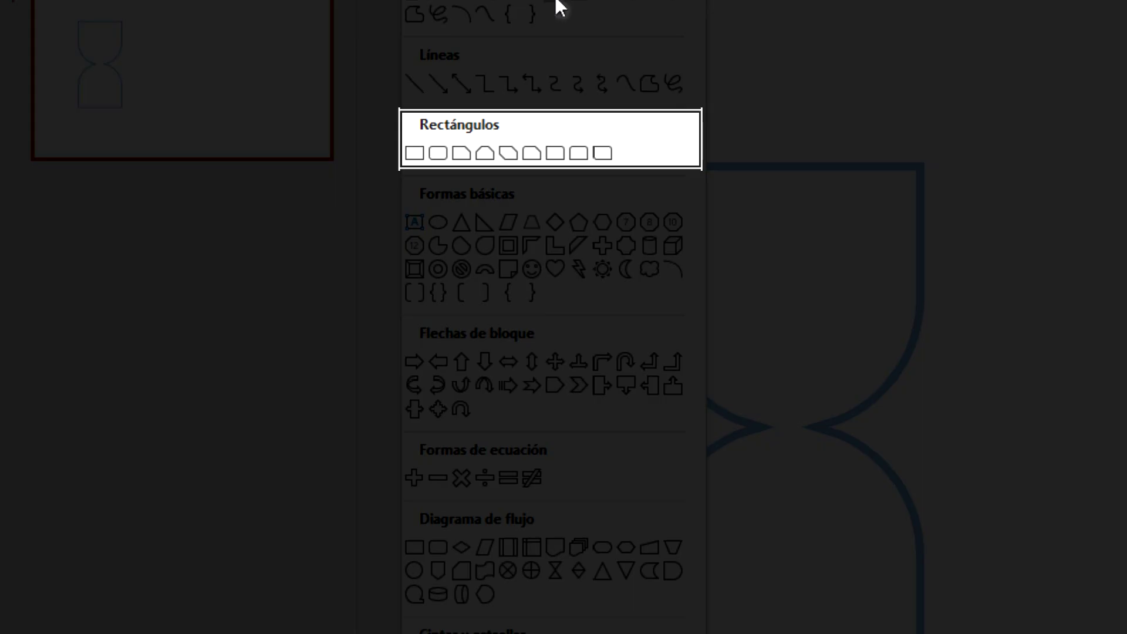
pyautogui.click(558, 8)
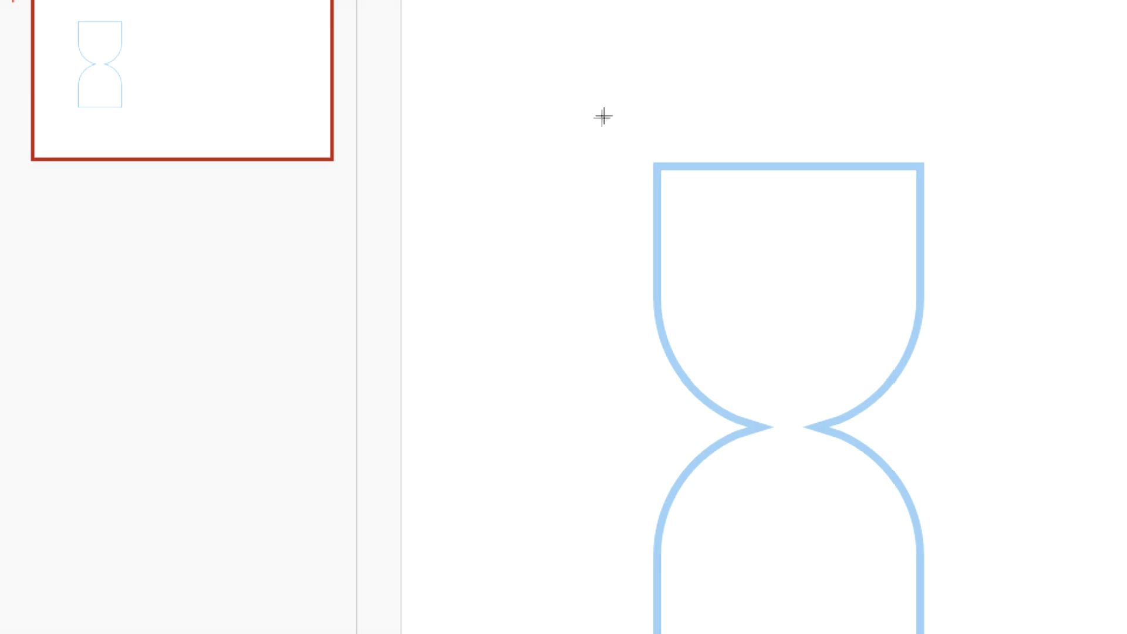
pyautogui.moveTo(593, 109); pyautogui.dragTo(986, 166)
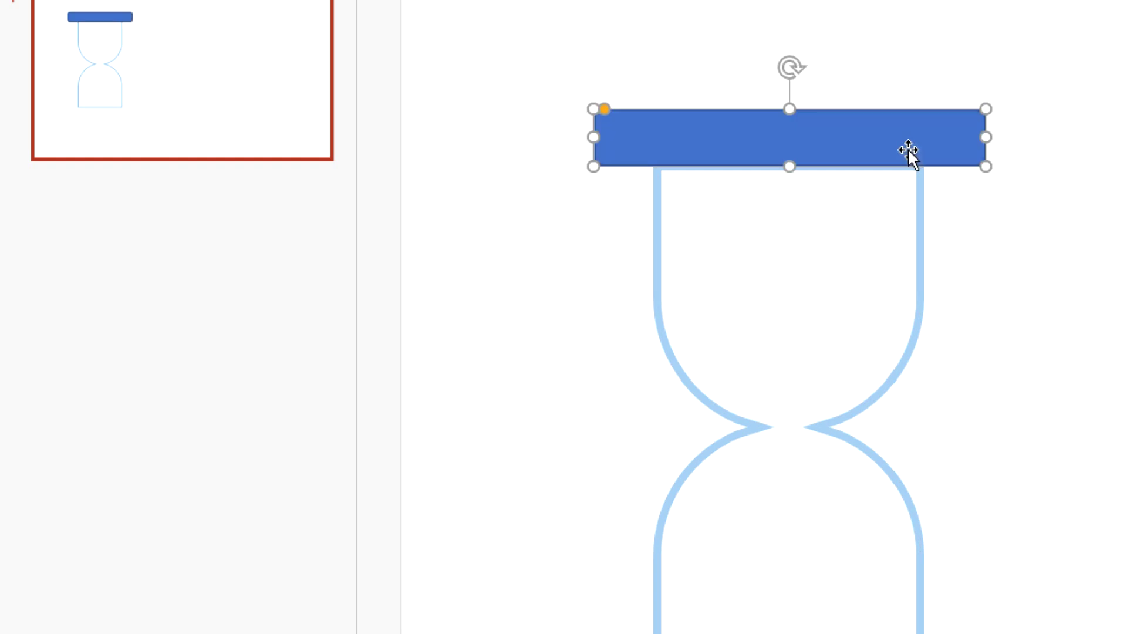
# Step: Size the bar to 8 cm wide by 1 cm high
pyautogui.click(983, 84)
pyautogui.write('8')
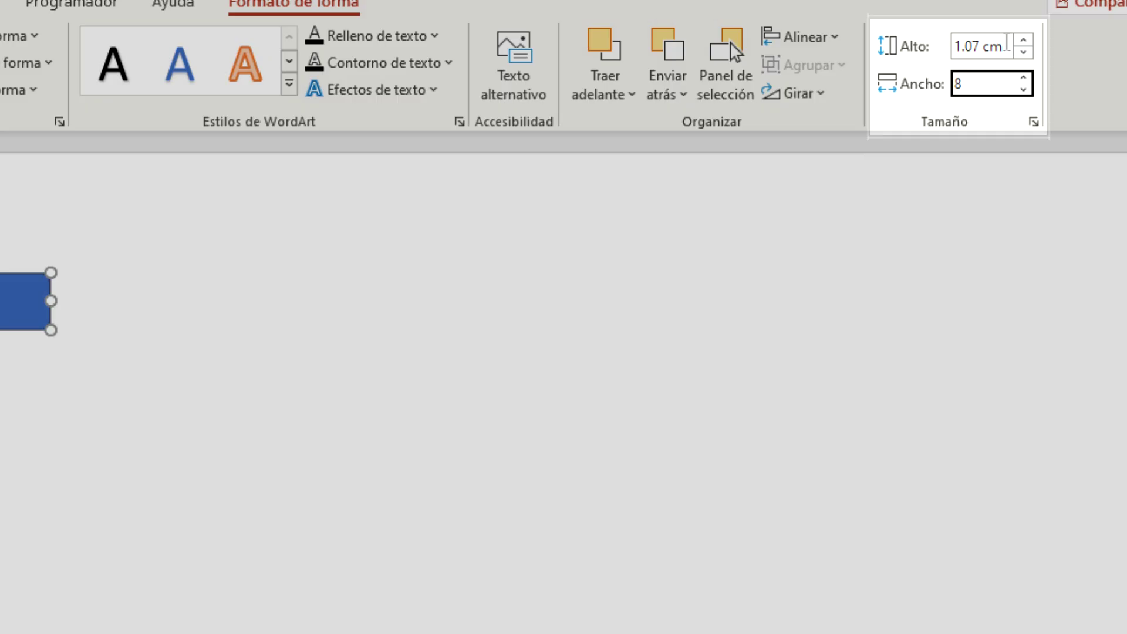
pyautogui.click(1006, 44)
pyautogui.write('1')
pyautogui.press('Return')
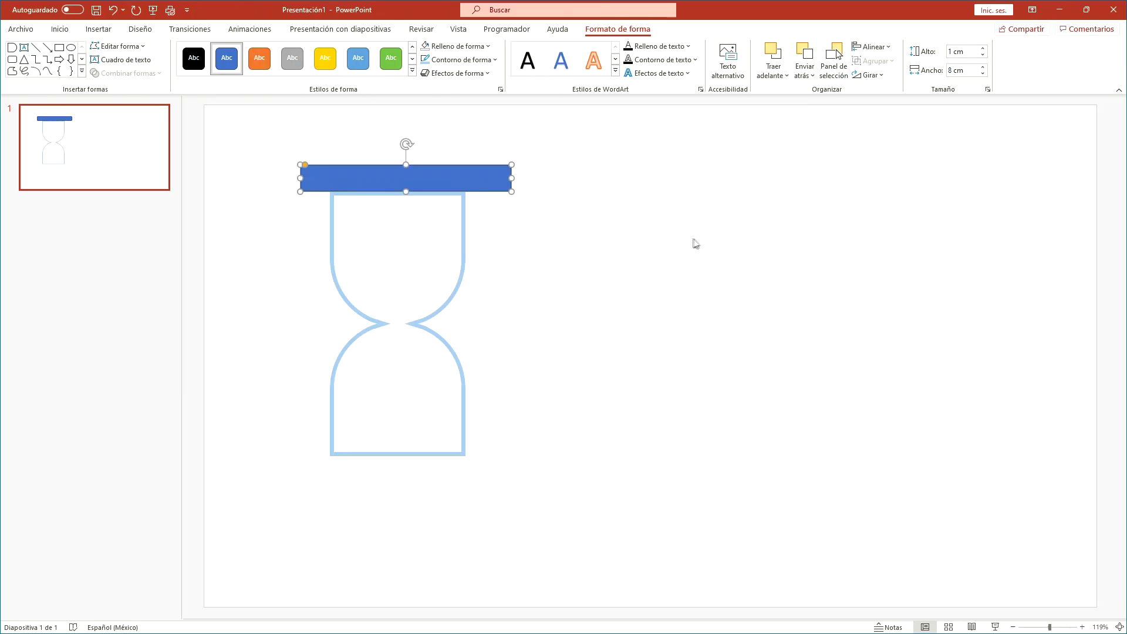
pyautogui.click(696, 243)
# Step: Seat the bar on the hourglass top and paste a copy at the bottom
pyautogui.moveTo(433, 183); pyautogui.dragTo(433, 186)
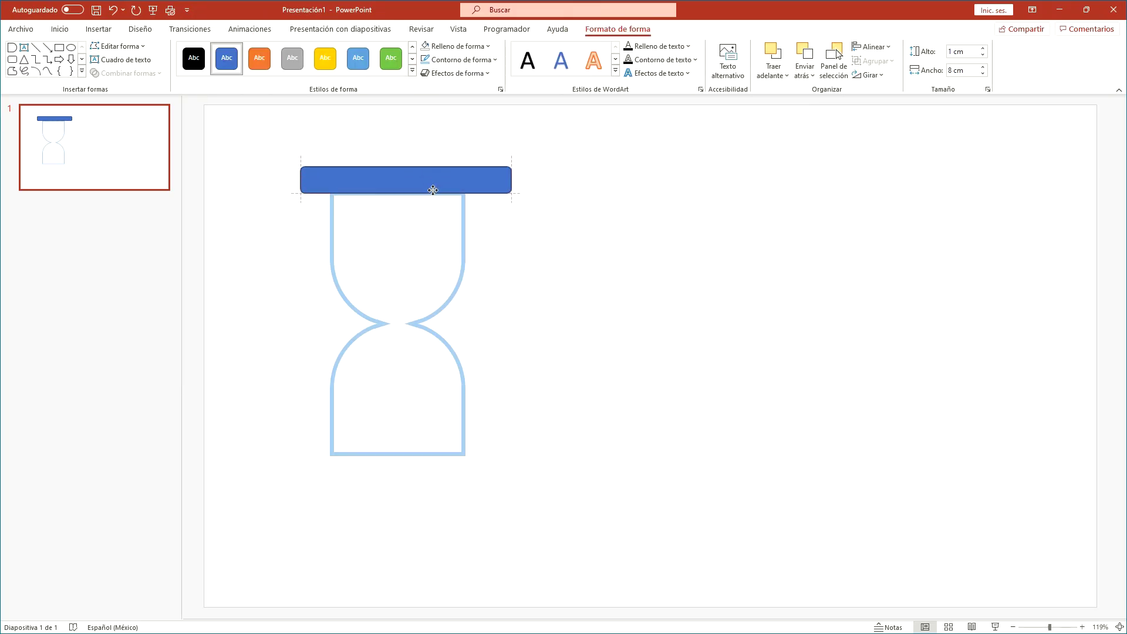
pyautogui.rightClick(433, 187)
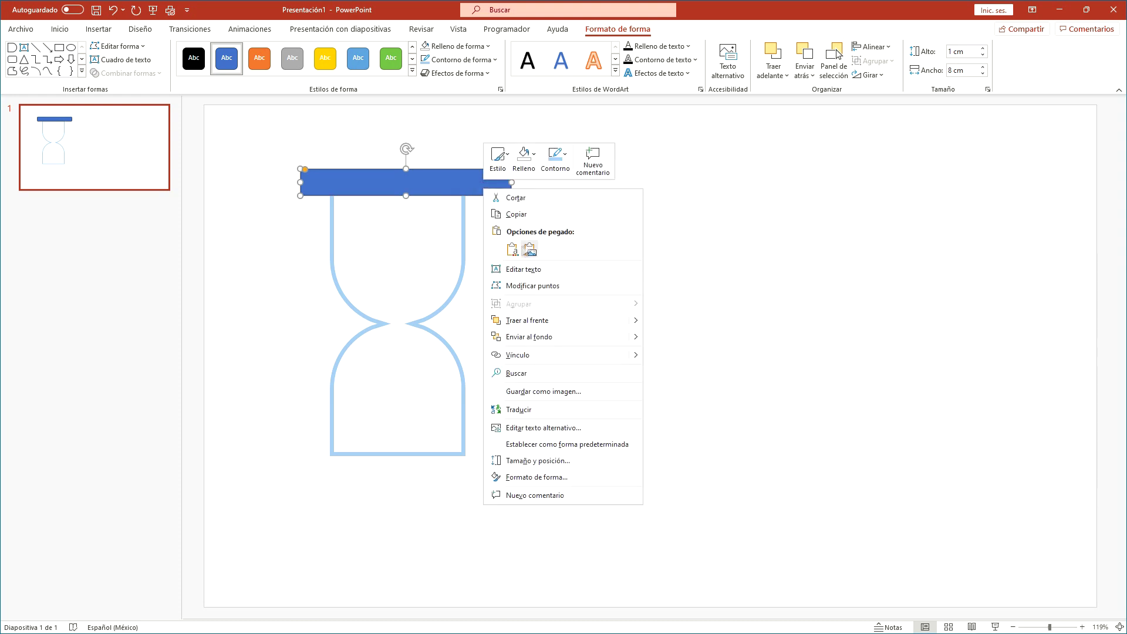
pyautogui.rightClick(299, 215)
pyautogui.click(310, 244)
pyautogui.moveTo(470, 204); pyautogui.dragTo(455, 473)
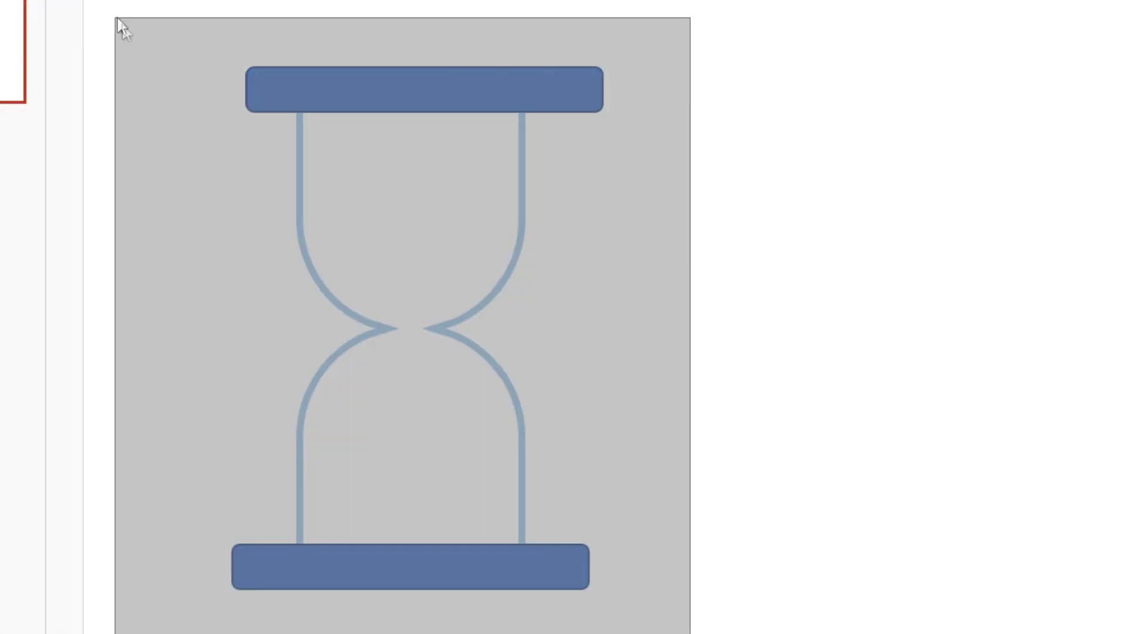
# Step: Centre both bars and the outline on each other with Alinear
pyautogui.moveTo(690, 633); pyautogui.dragTo(116, 20)
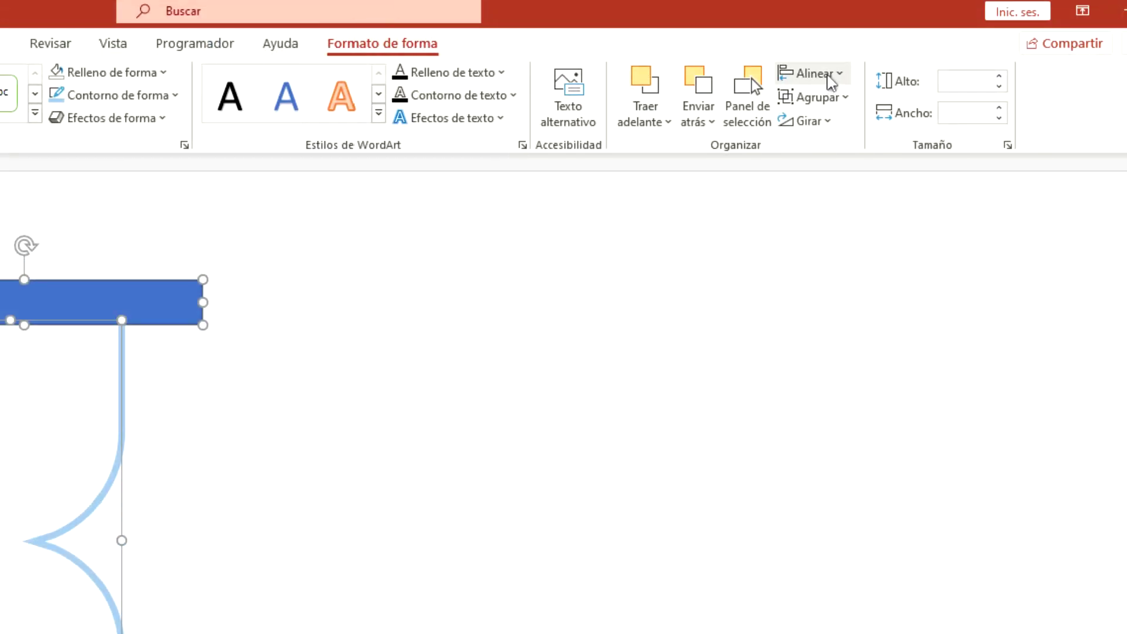
pyautogui.click(832, 80)
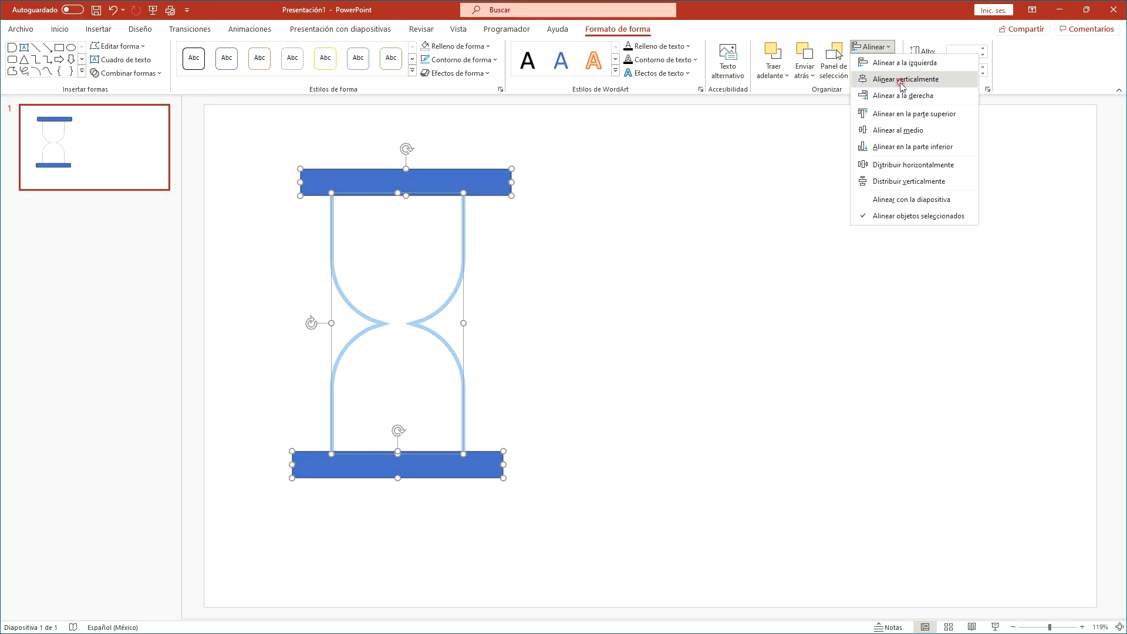
pyautogui.click(861, 141)
pyautogui.click(644, 281)
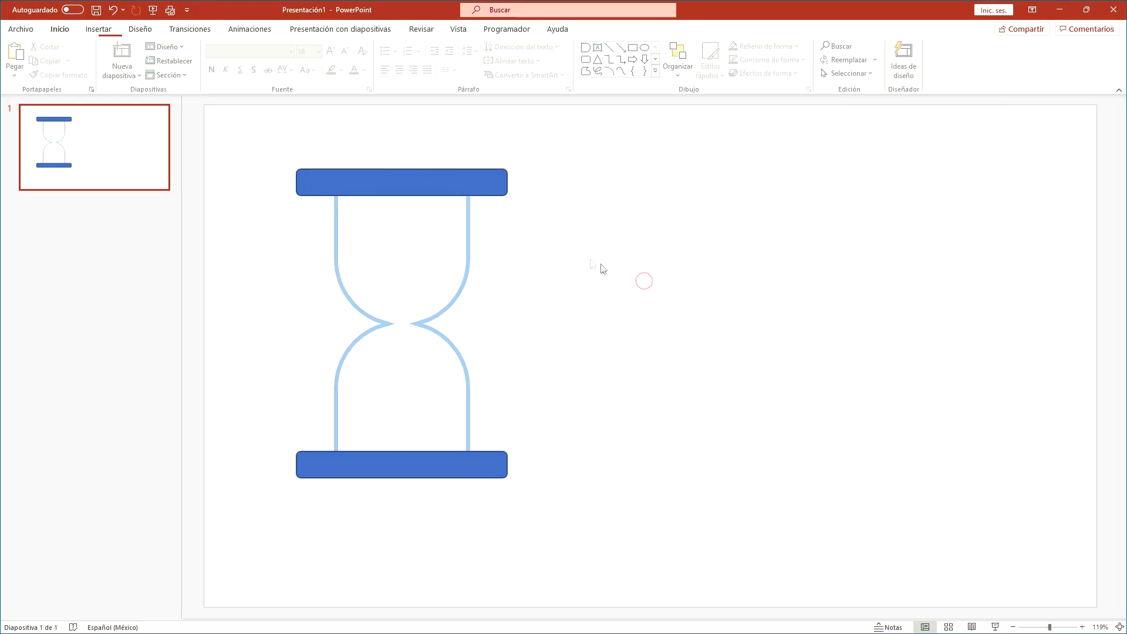
pyautogui.click(479, 185)
# Step: Fill the top bar dark brown with no outline, and give the bottom bar the same fill
pyautogui.click(458, 46)
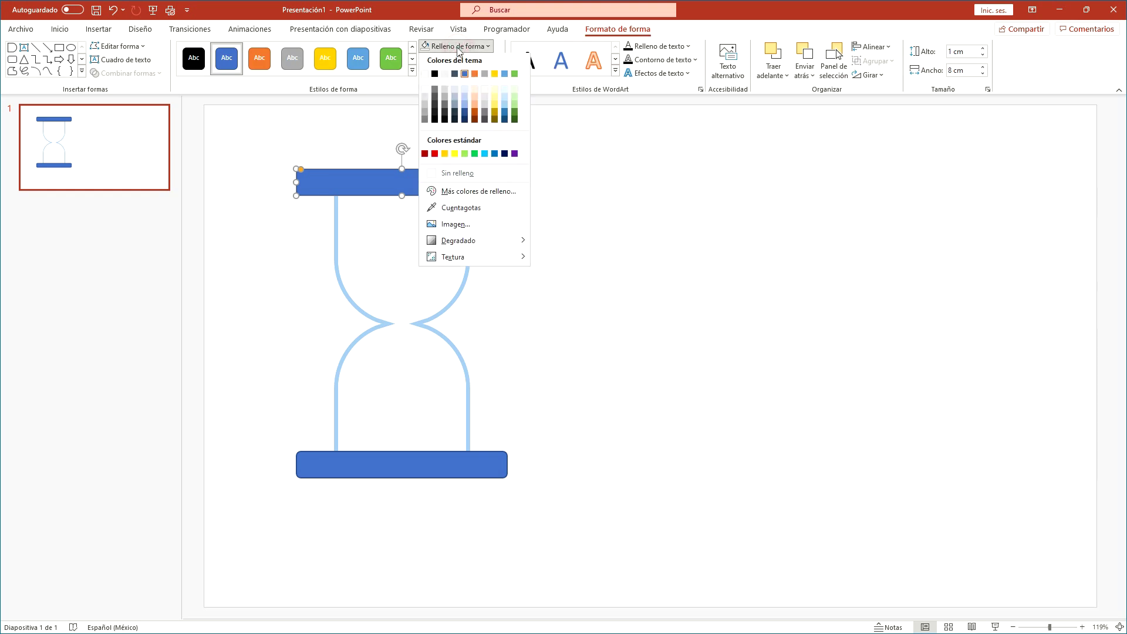
pyautogui.click(474, 121)
pyautogui.click(463, 61)
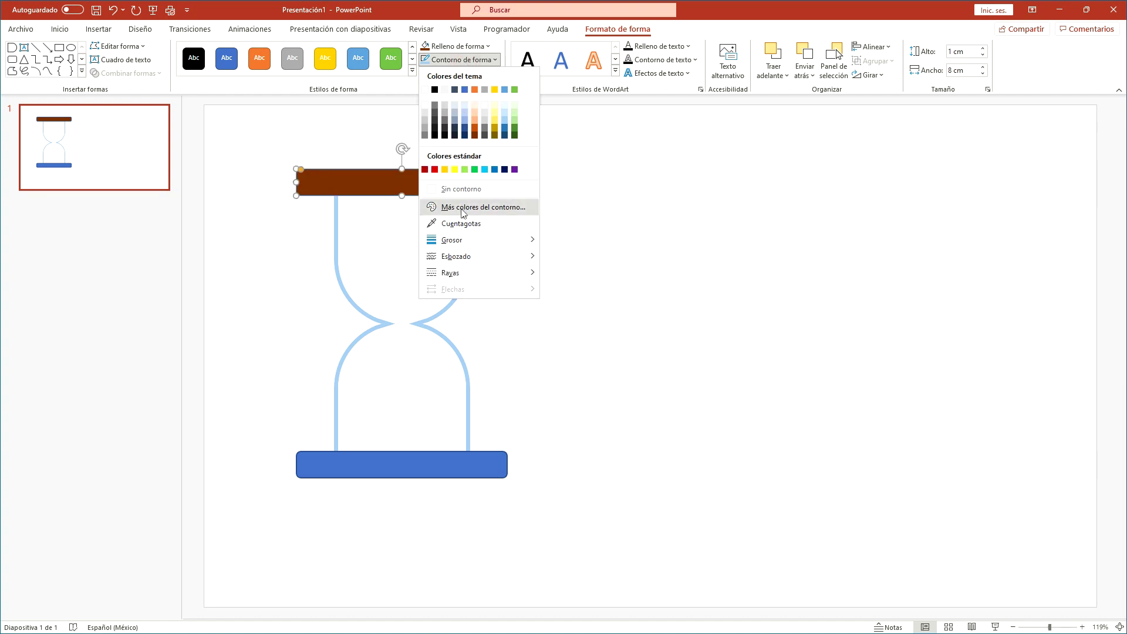
pyautogui.click(459, 187)
pyautogui.click(413, 467)
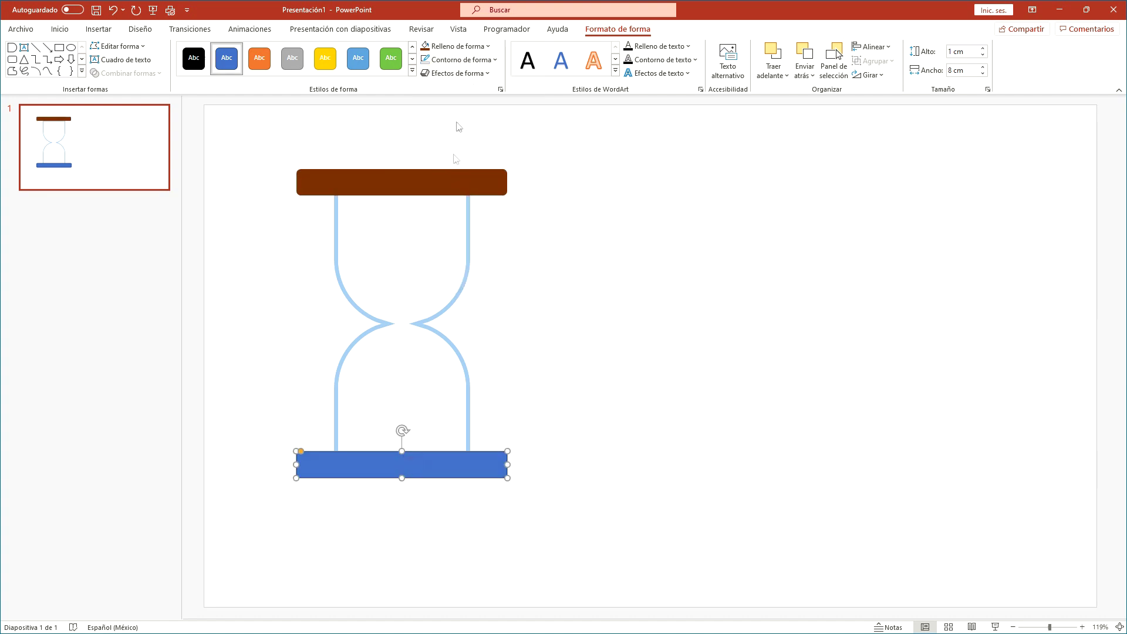
pyautogui.click(425, 47)
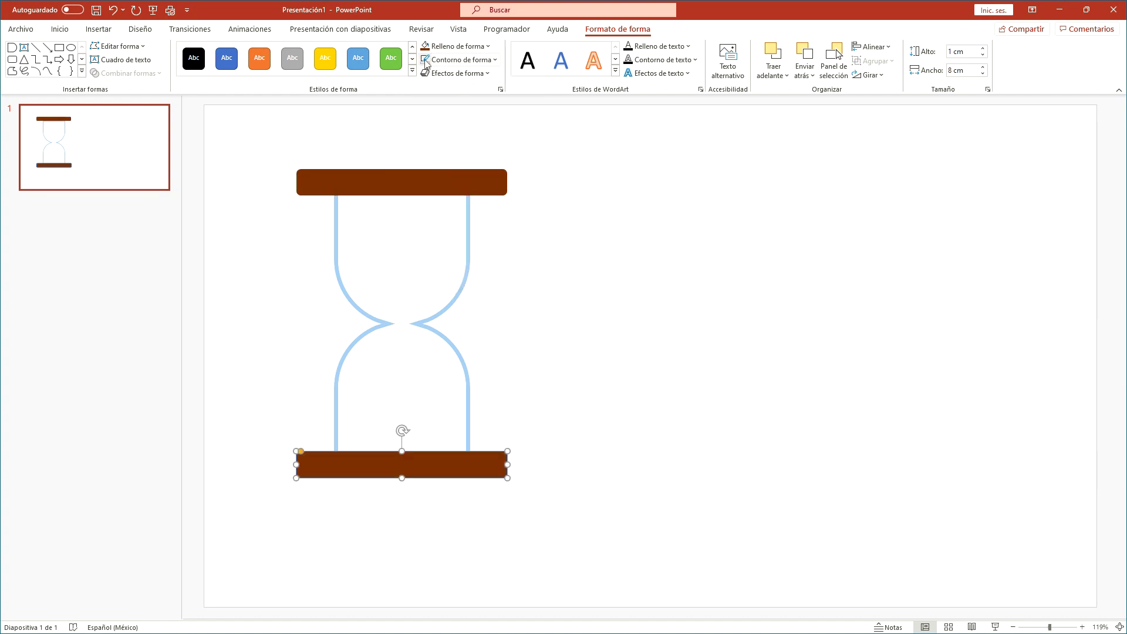
pyautogui.click(523, 279)
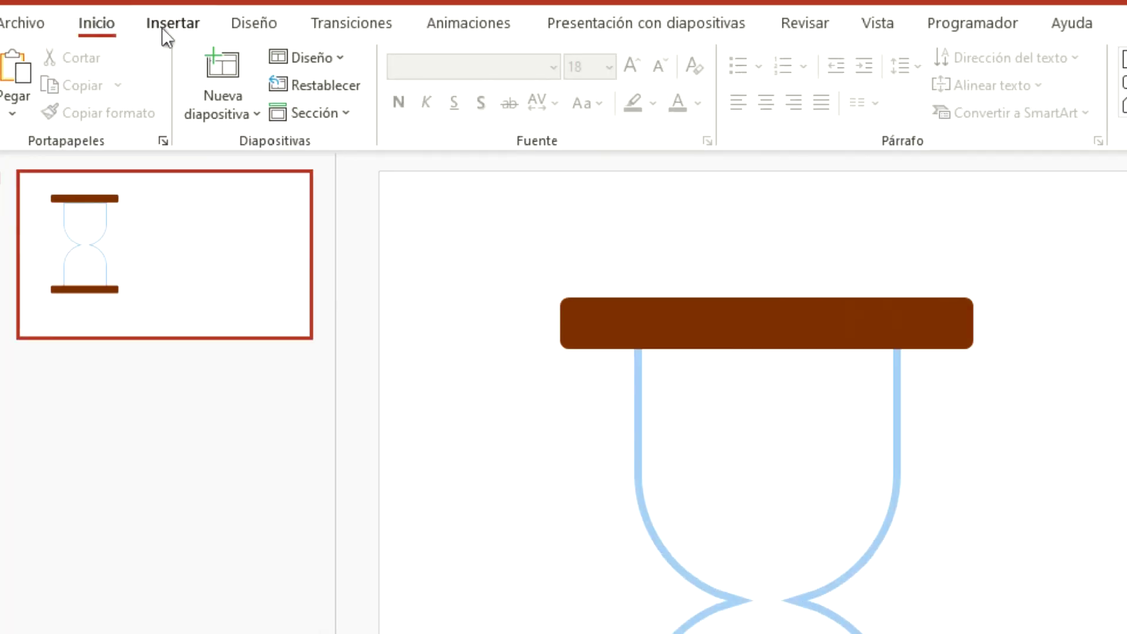
# Step: Draw a Delay shape, rotate it to point down and fit it into the top bulb
pyautogui.click(163, 30)
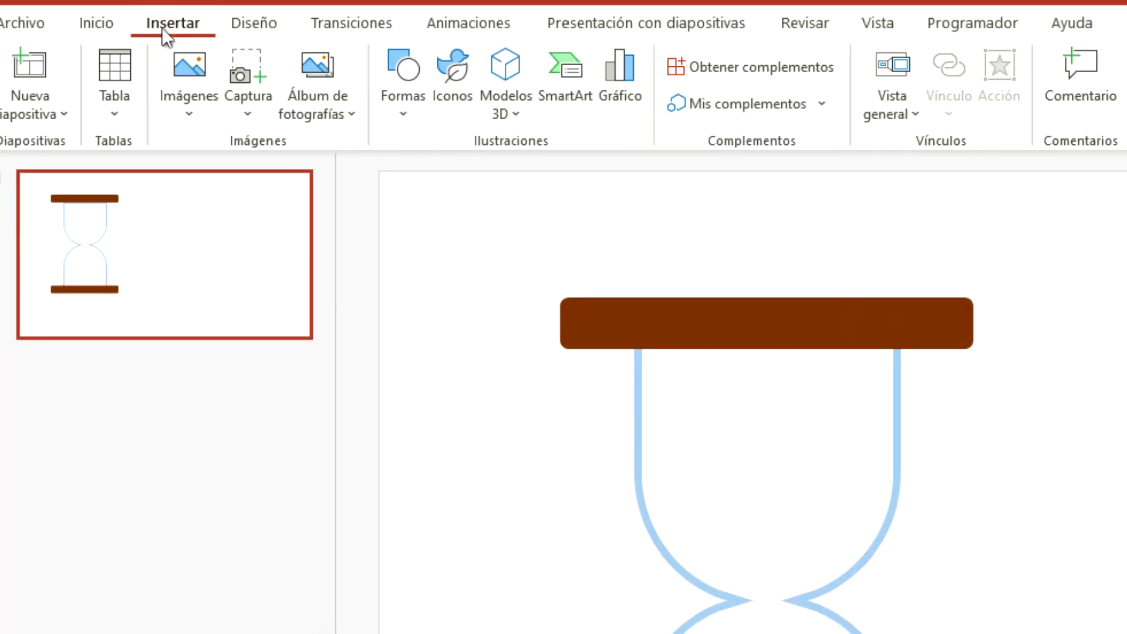
pyautogui.click(406, 108)
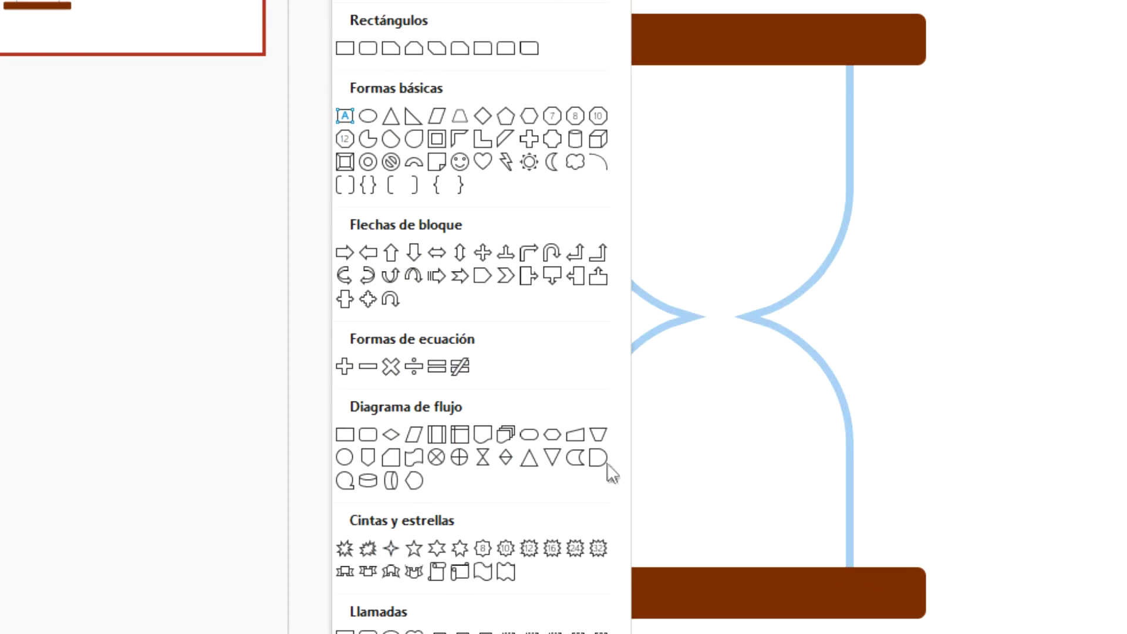
pyautogui.click(606, 463)
pyautogui.moveTo(621, 146); pyautogui.dragTo(857, 362)
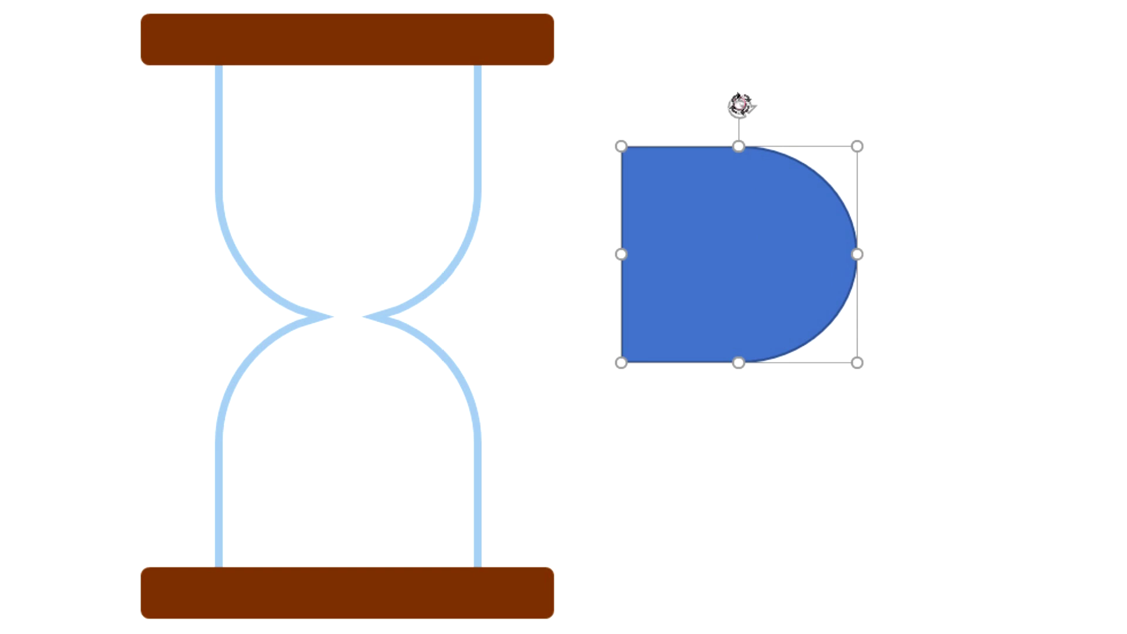
pyautogui.moveTo(739, 105); pyautogui.dragTo(880, 251)
pyautogui.moveTo(767, 245); pyautogui.dragTo(377, 183)
pyautogui.moveTo(240, 193); pyautogui.dragTo(234, 193)
pyautogui.moveTo(347, 75); pyautogui.dragTo(348, 96)
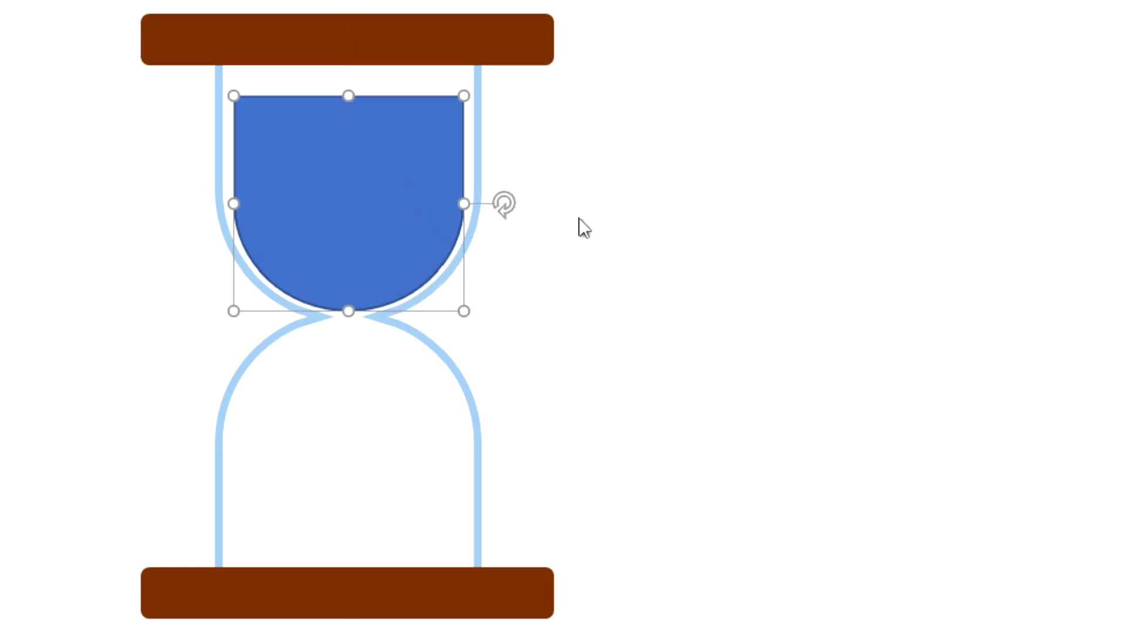
# Step: Copy the bulb shape, flip the copy upside down and fit it into the bottom bulb
pyautogui.rightClick(375, 215)
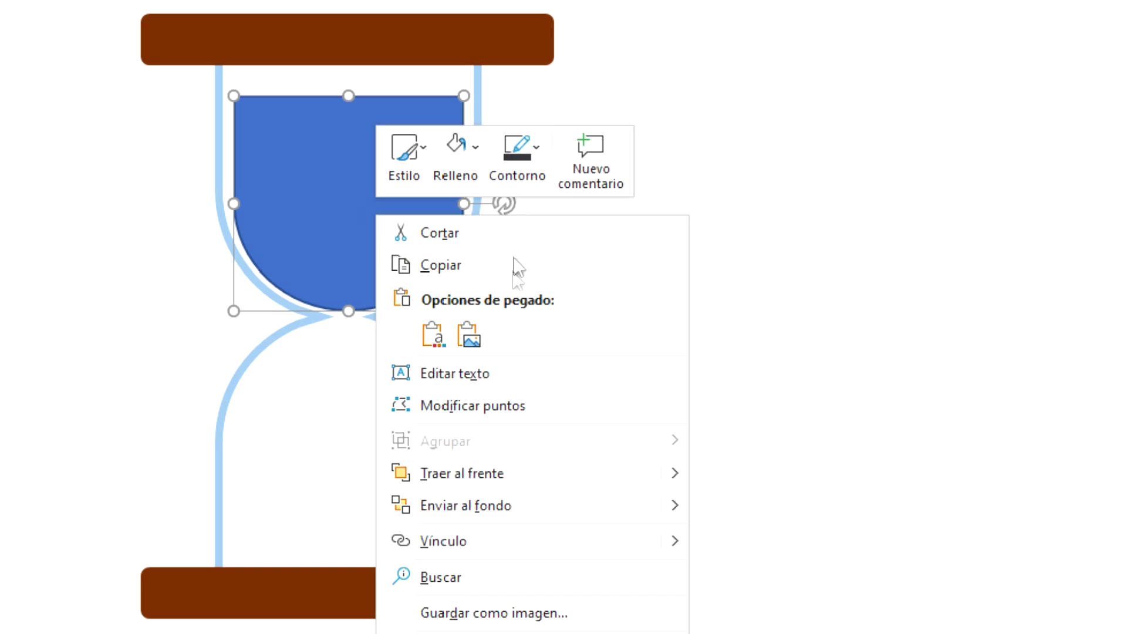
pyautogui.click(435, 276)
pyautogui.hotkey('ctrl', 'v')
pyautogui.moveTo(395, 254); pyautogui.dragTo(376, 446)
pyautogui.moveTo(517, 440); pyautogui.dragTo(269, 372)
pyautogui.moveTo(346, 446)
pyautogui.mouseDown()
pyautogui.moveTo(335, 430)
pyautogui.moveTo(332, 445)
pyautogui.mouseUp()
pyautogui.click(419, 186)
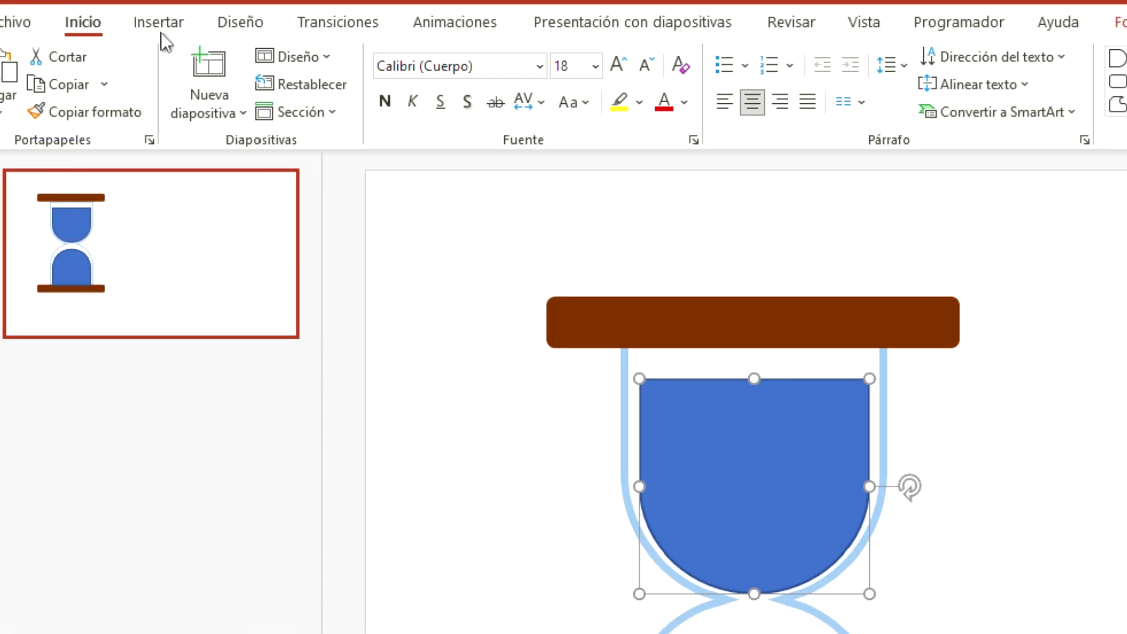
pyautogui.click(159, 23)
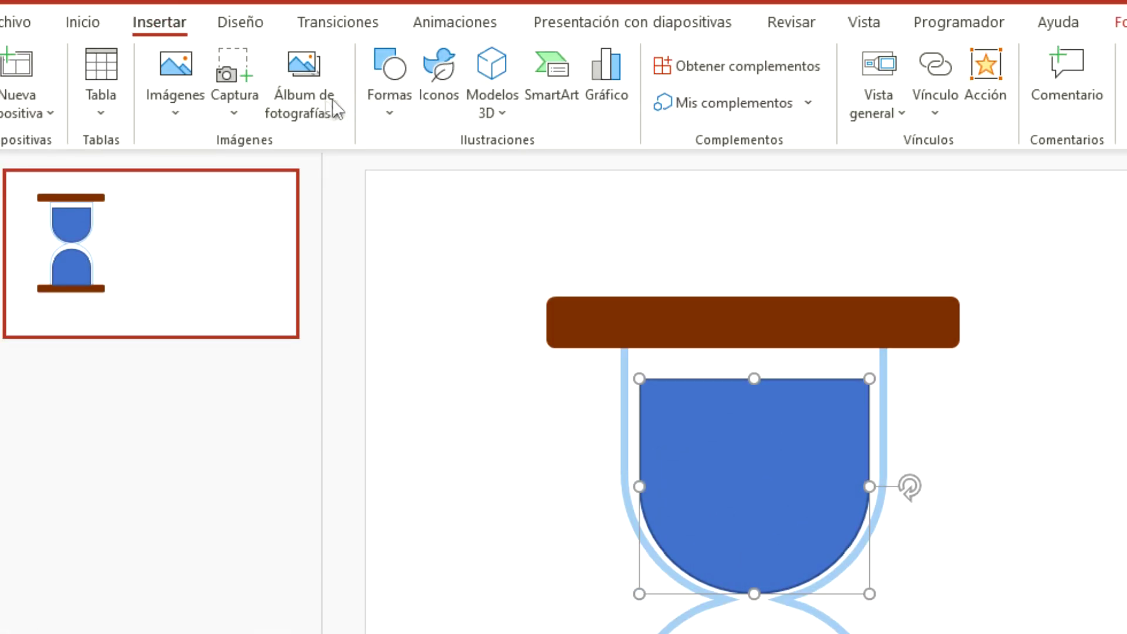
# Step: Draw a thin rectangle stream from the top bulb down to the bottom bar, centred
pyautogui.click(384, 111)
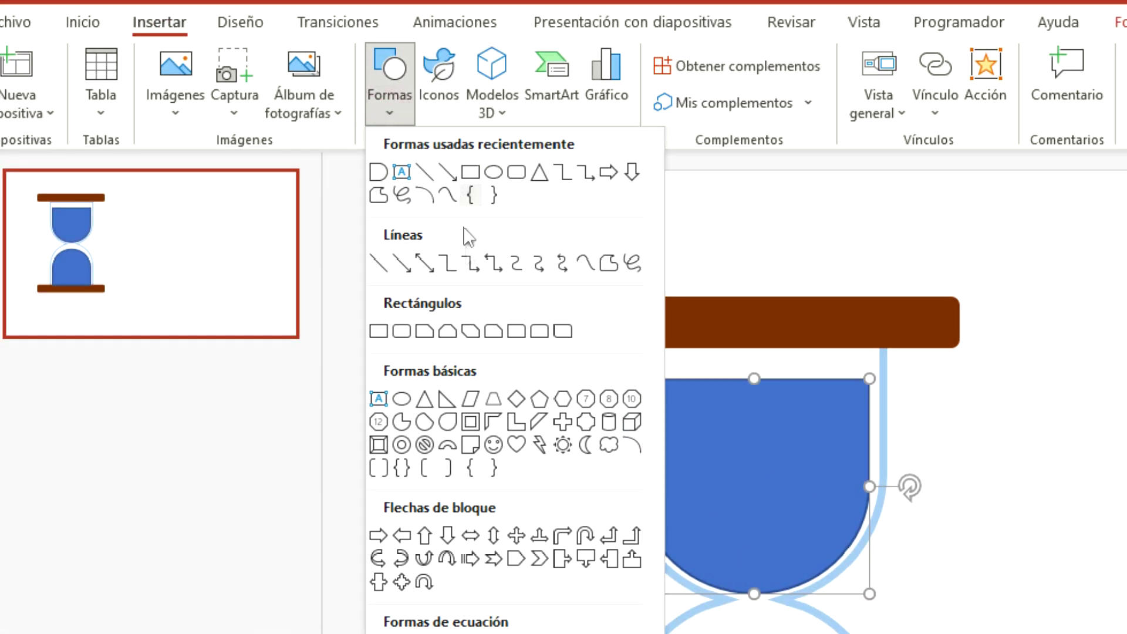
pyautogui.click(384, 335)
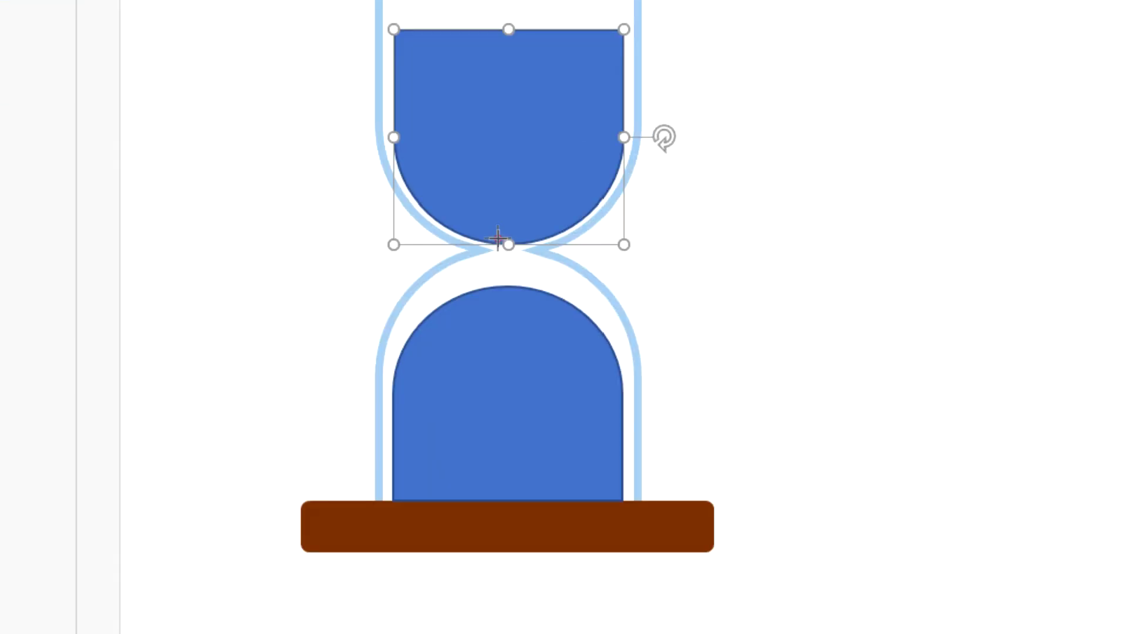
pyautogui.moveTo(497, 239); pyautogui.dragTo(507, 503)
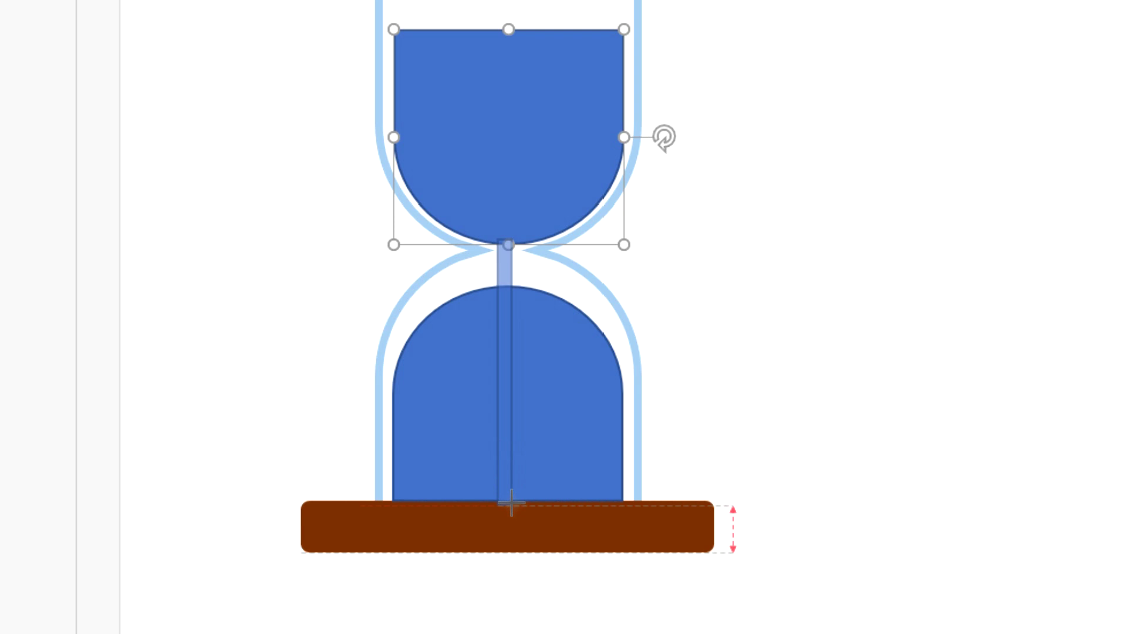
pyautogui.moveTo(508, 505); pyautogui.dragTo(509, 503)
pyautogui.press('Right')
pyautogui.press('Right')
pyautogui.press('Right')
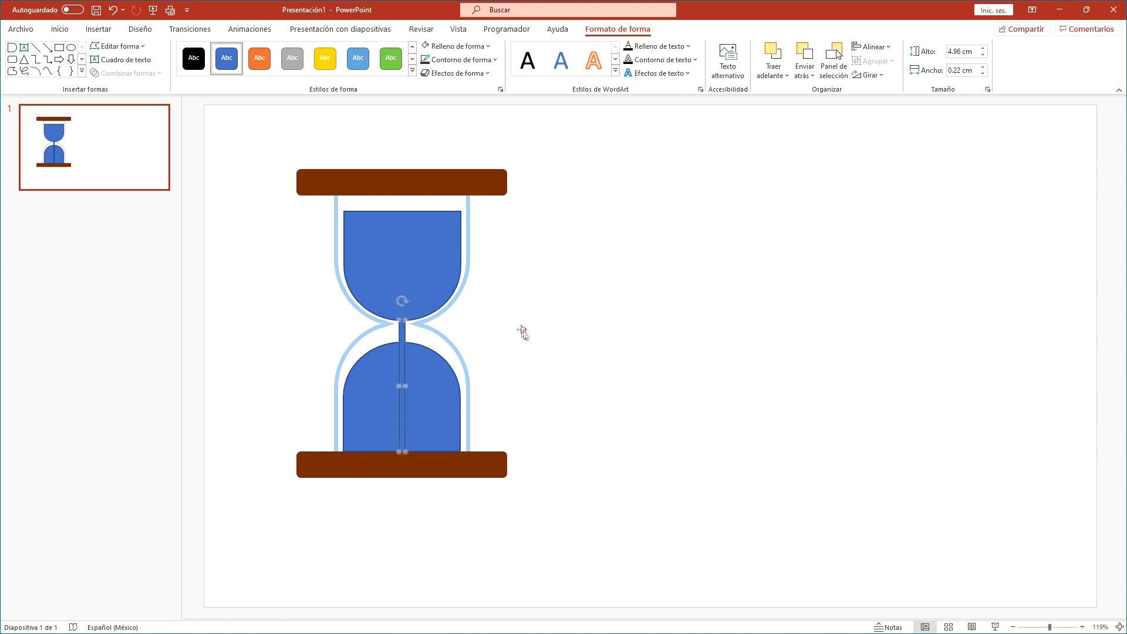
pyautogui.click(519, 329)
pyautogui.click(433, 291)
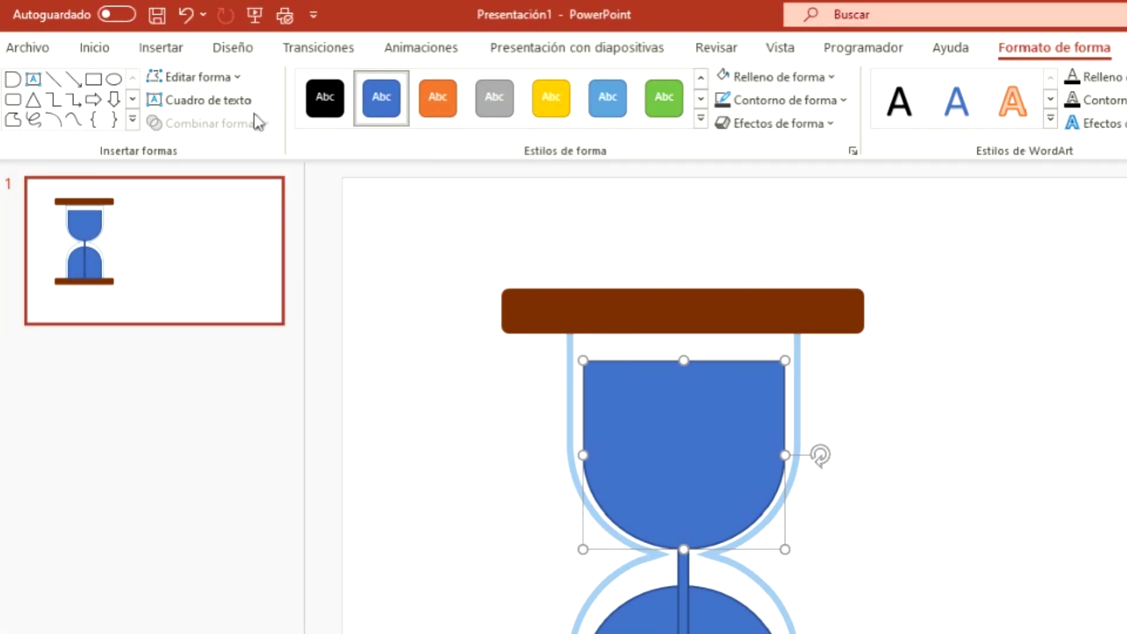
# Step: Edit the top bulb's points, bending its flat upper edge into a gentle wave using the corner handles
pyautogui.click(217, 79)
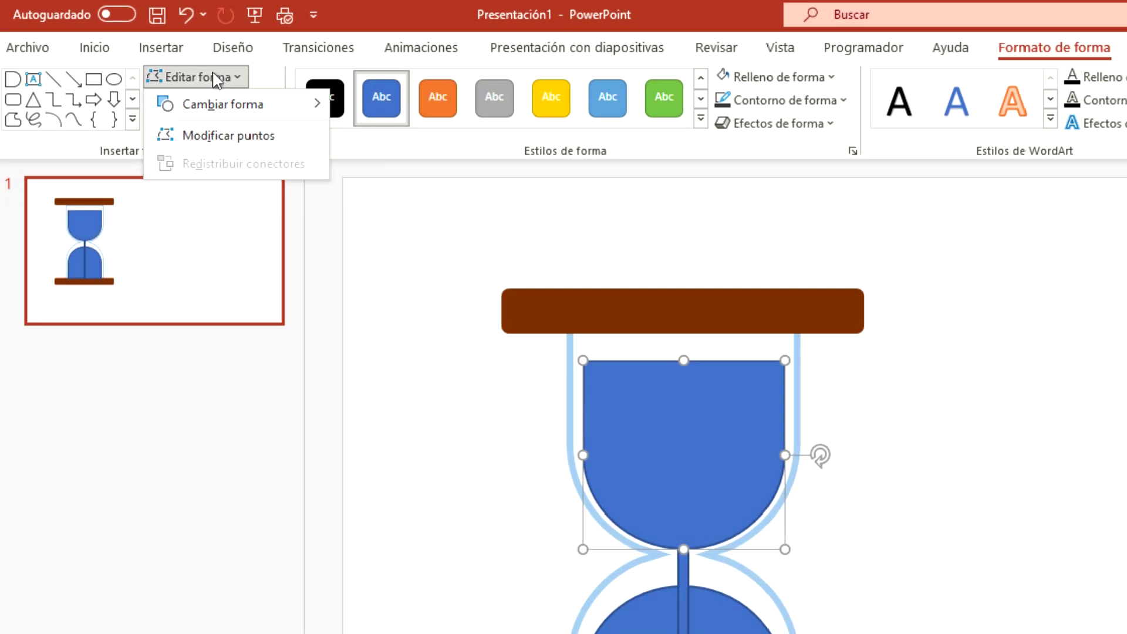
pyautogui.click(236, 135)
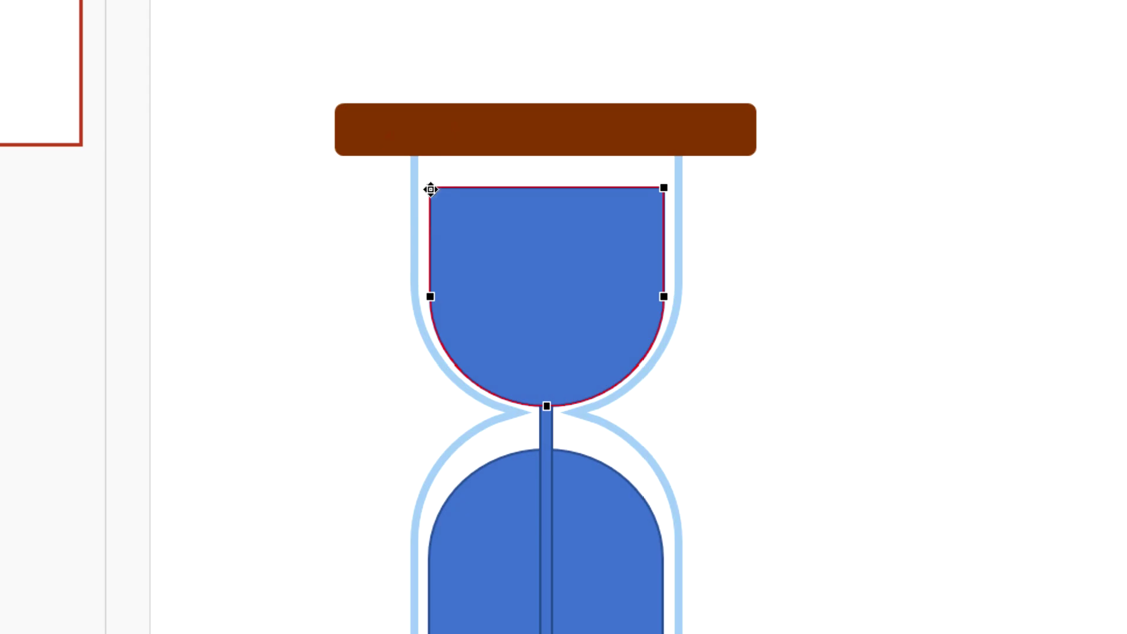
pyautogui.click(430, 188)
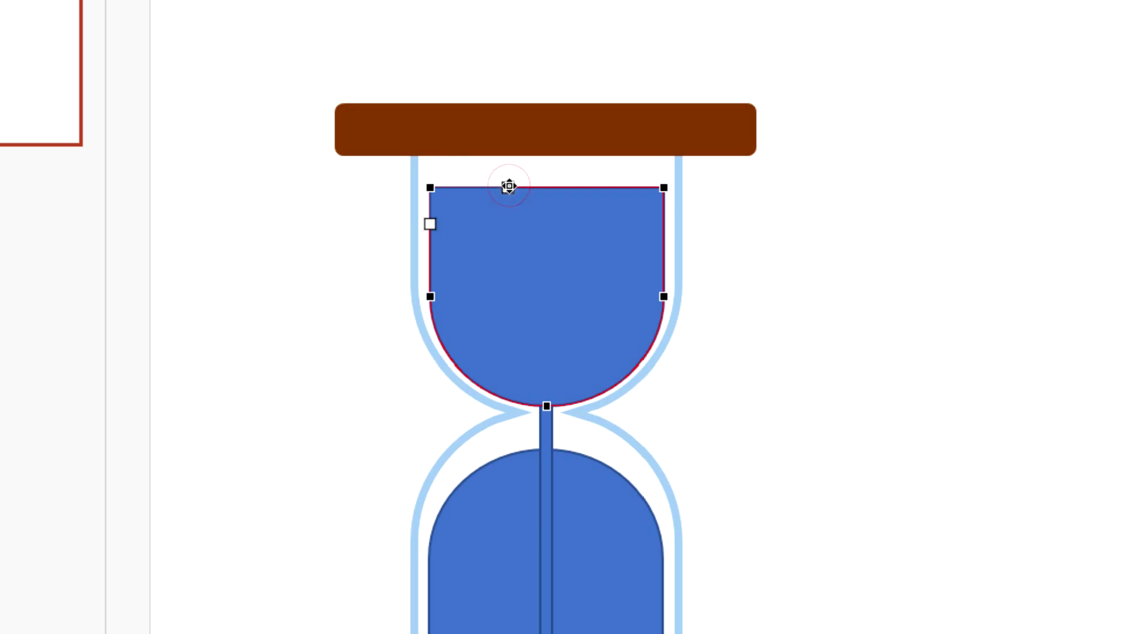
pyautogui.moveTo(508, 187); pyautogui.dragTo(517, 233)
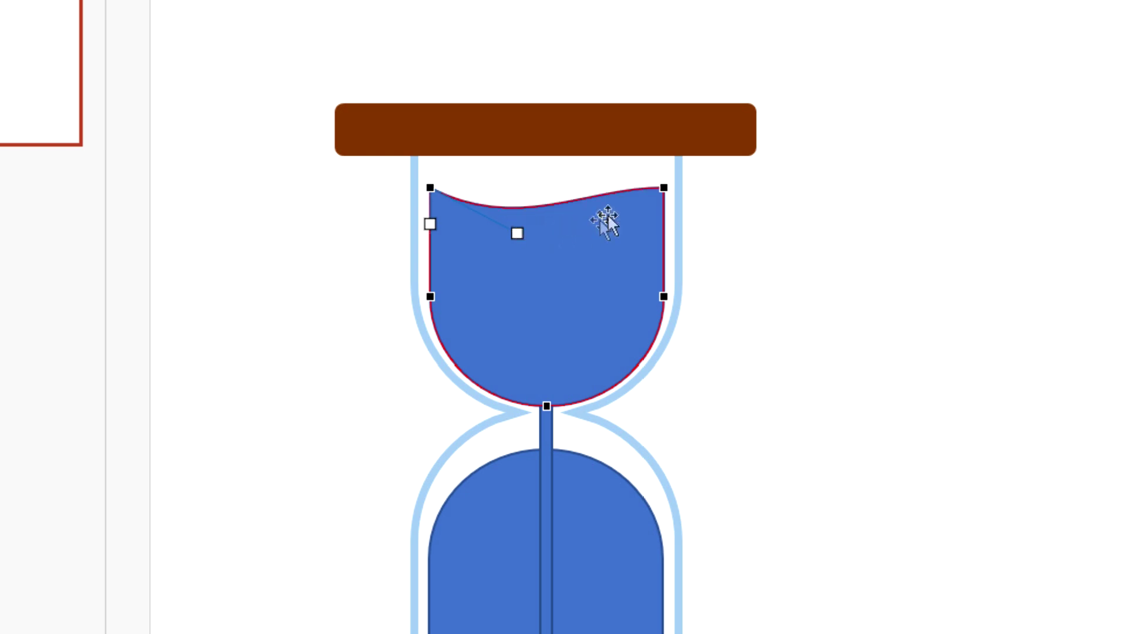
pyautogui.click(661, 187)
pyautogui.moveTo(585, 186); pyautogui.dragTo(574, 175)
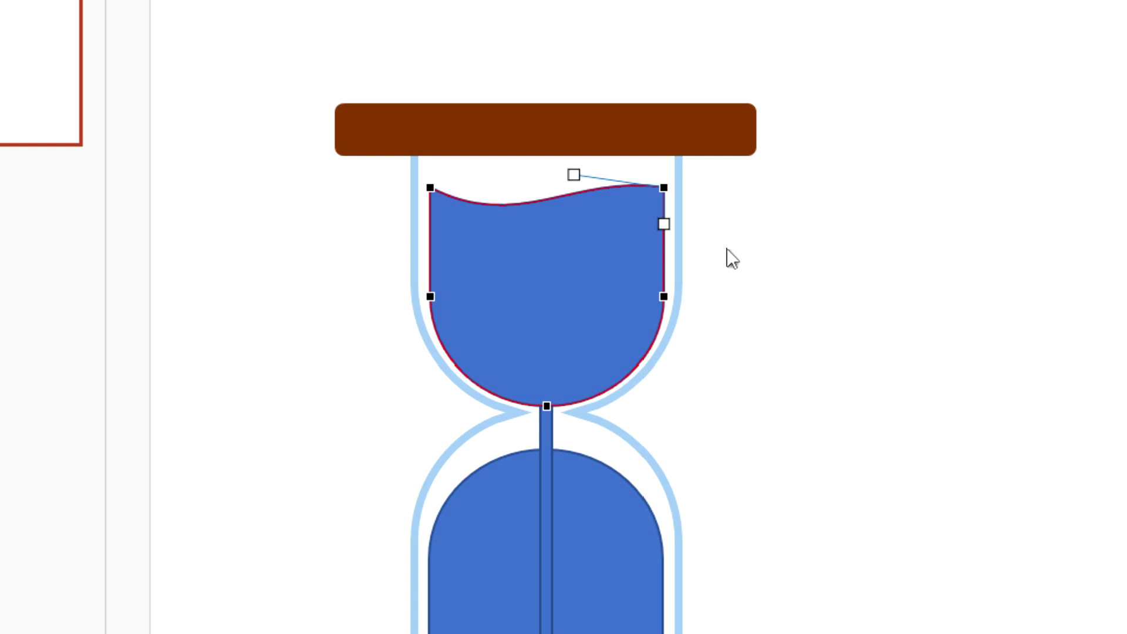
pyautogui.click(727, 249)
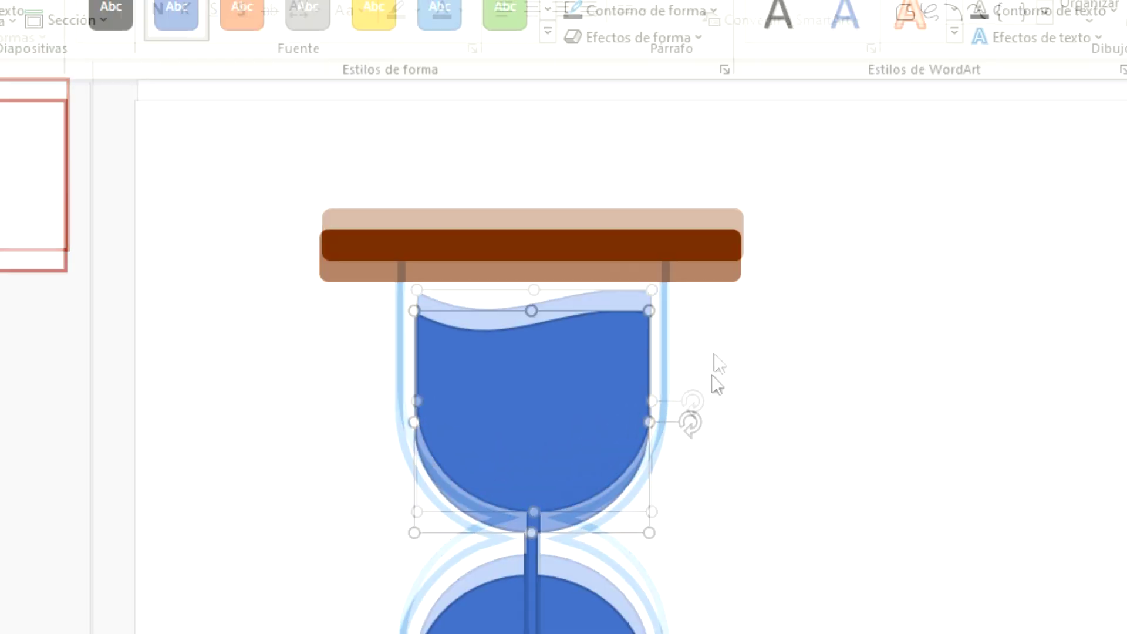
# Step: Fill the top sand pale yellow and remove its outline
pyautogui.click(650, 72)
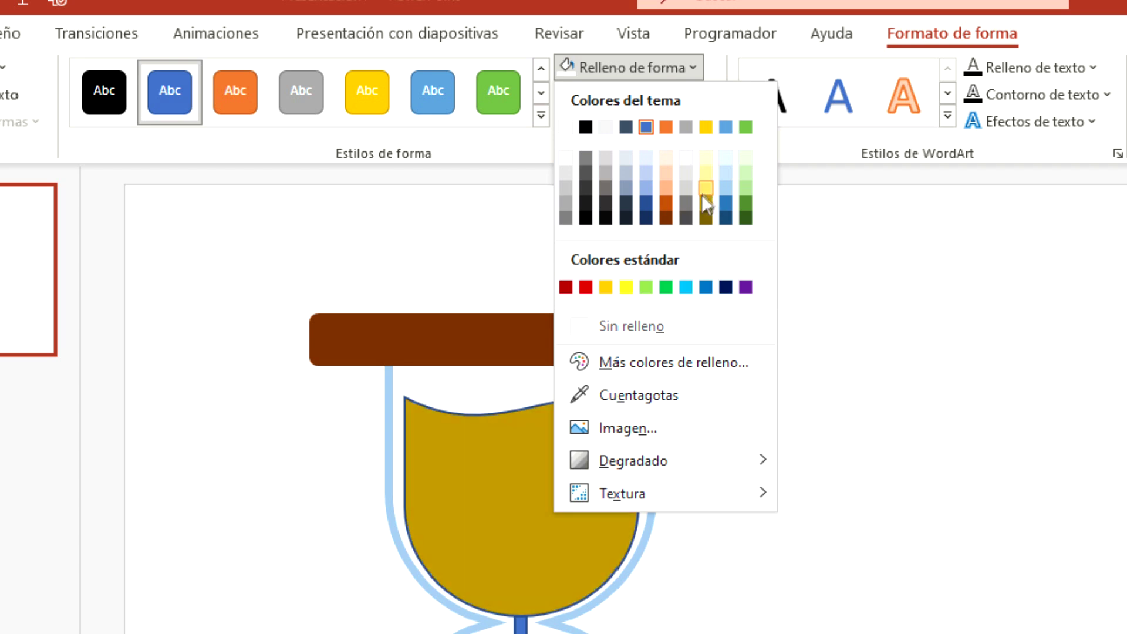
pyautogui.click(706, 171)
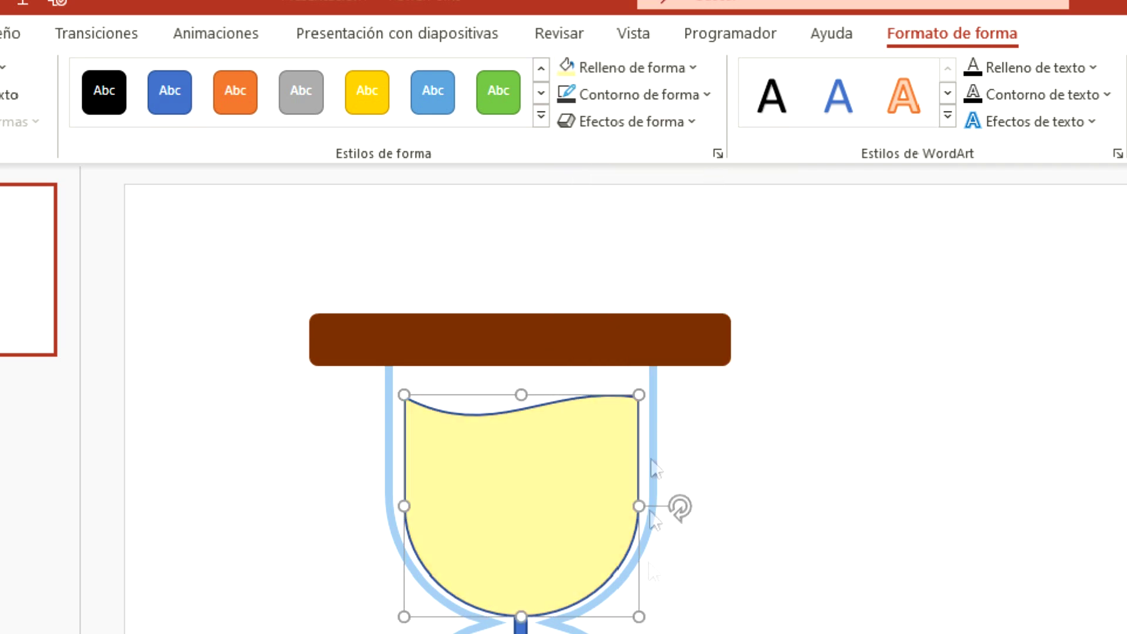
pyautogui.click(595, 97)
pyautogui.click(640, 360)
# Step: Colour the stream and bottom sand pale yellow, removing the bottom sand's outline
pyautogui.click(480, 387)
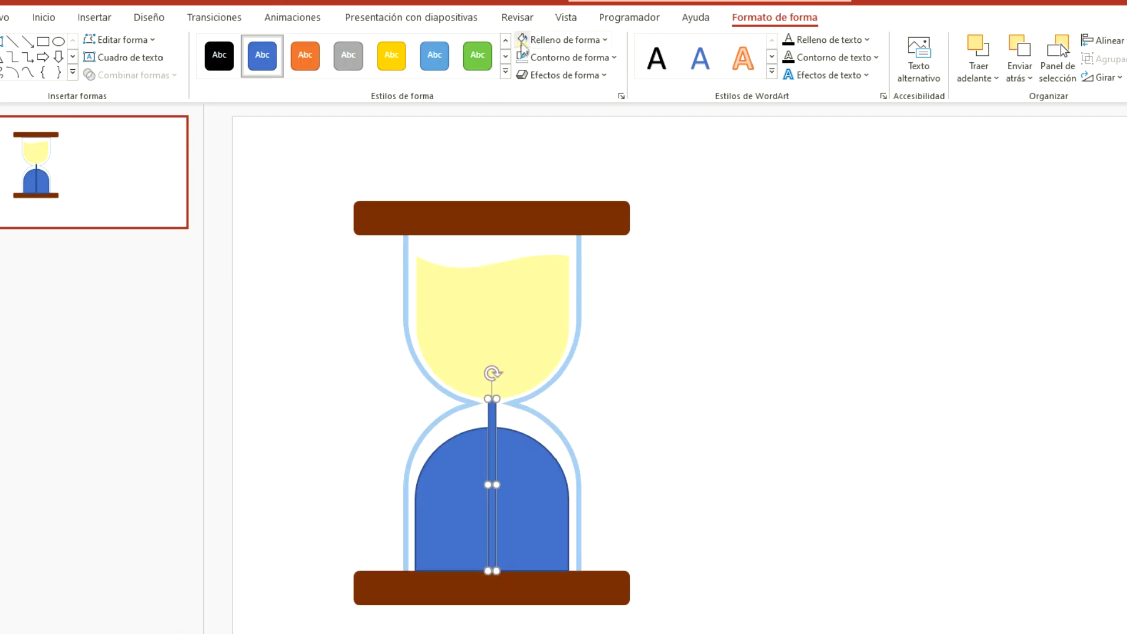
pyautogui.click(521, 40)
pyautogui.click(531, 437)
pyautogui.click(522, 40)
pyautogui.click(522, 57)
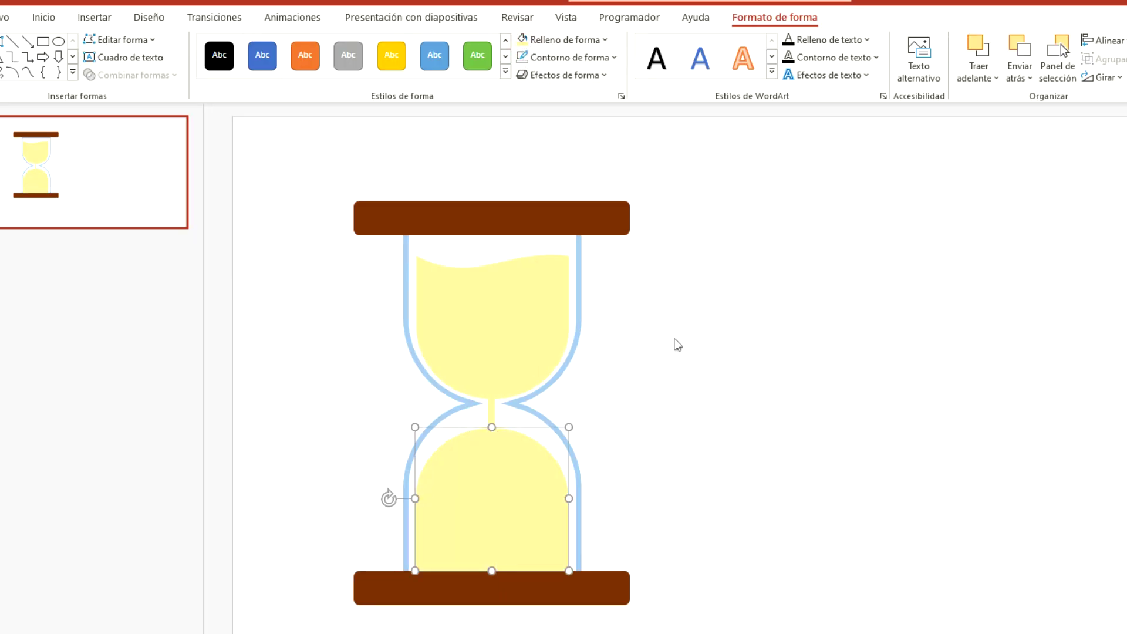
pyautogui.click(676, 343)
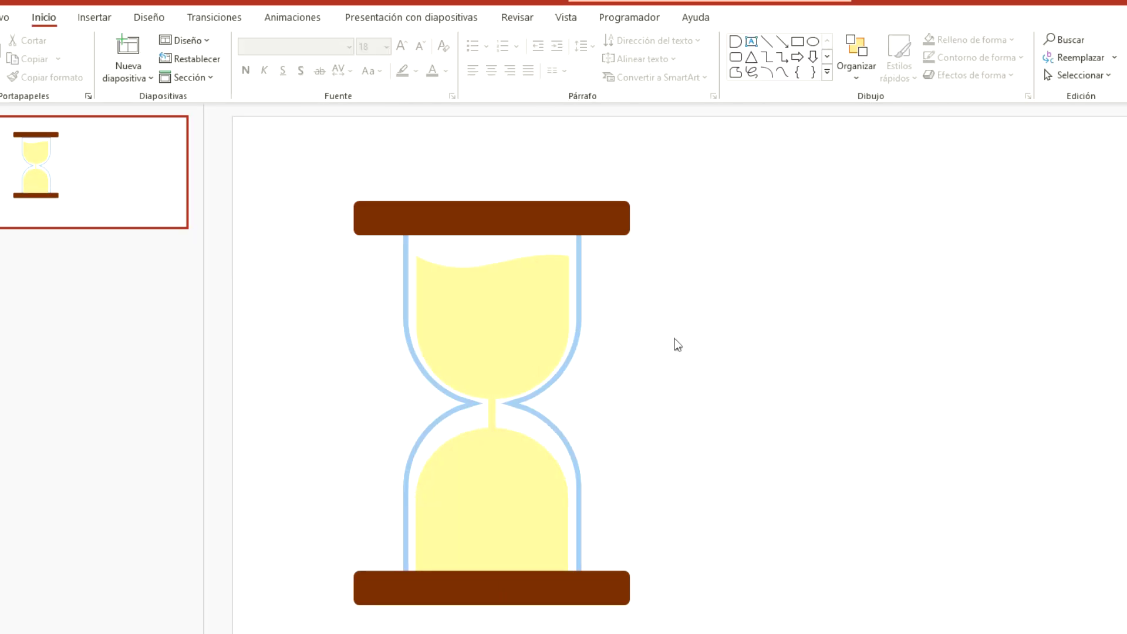
# Step: Widen the bottom and top sand shapes out to the glass walls
pyautogui.moveTo(451, 510); pyautogui.dragTo(410, 498)
pyautogui.moveTo(573, 498); pyautogui.dragTo(573, 498)
pyautogui.moveTo(532, 375); pyautogui.dragTo(583, 384)
pyautogui.click(560, 507)
pyautogui.press('Escape')
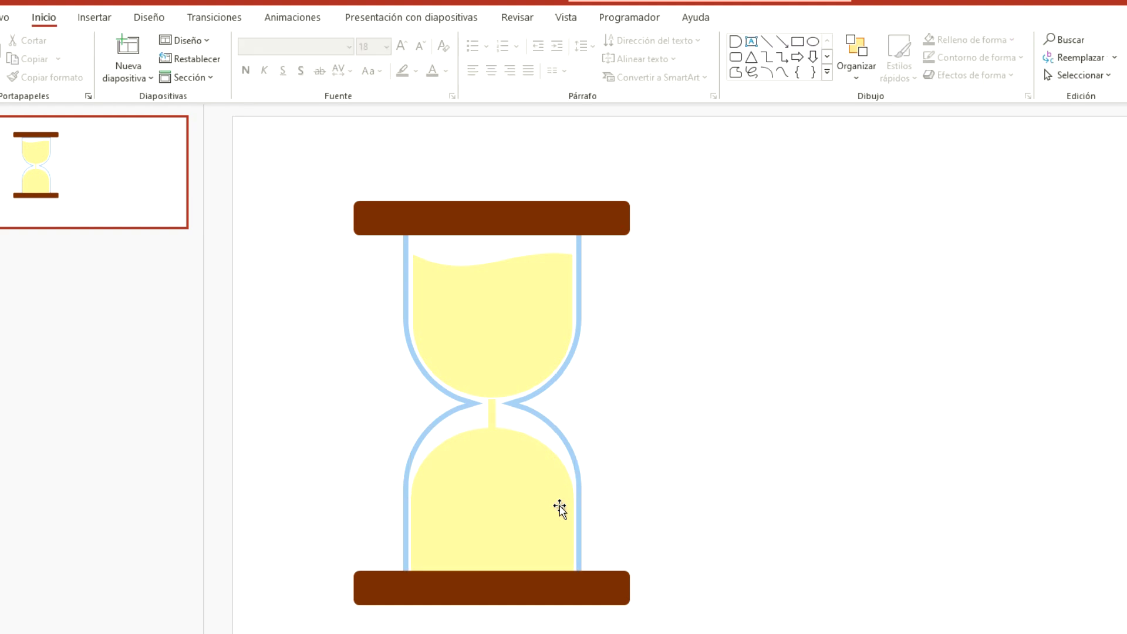
pyautogui.click(503, 382)
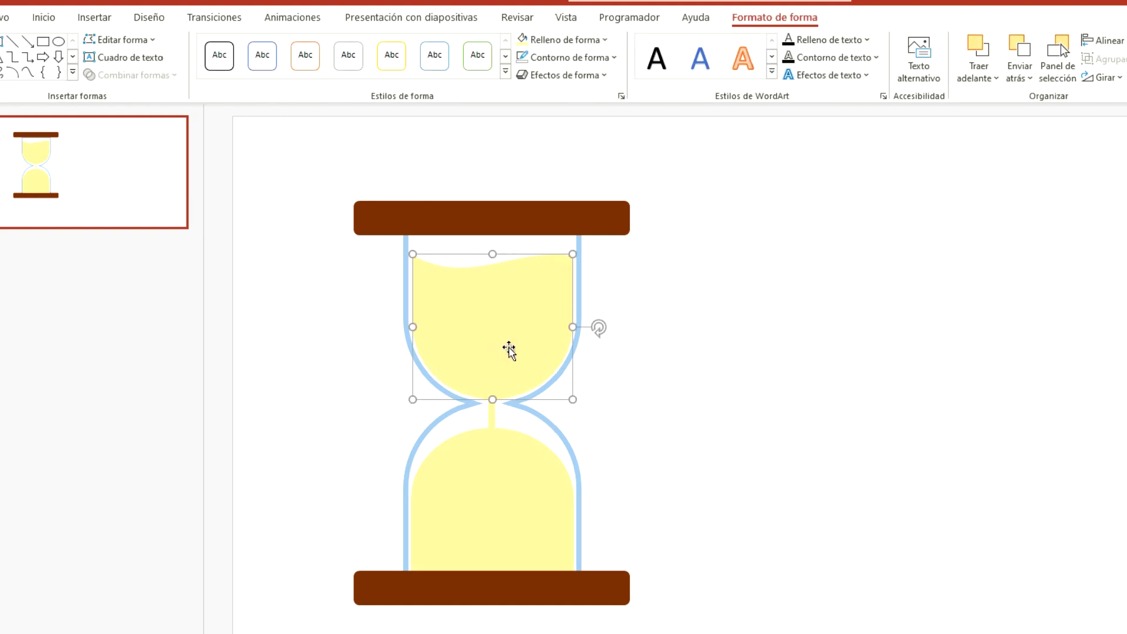
pyautogui.click(647, 420)
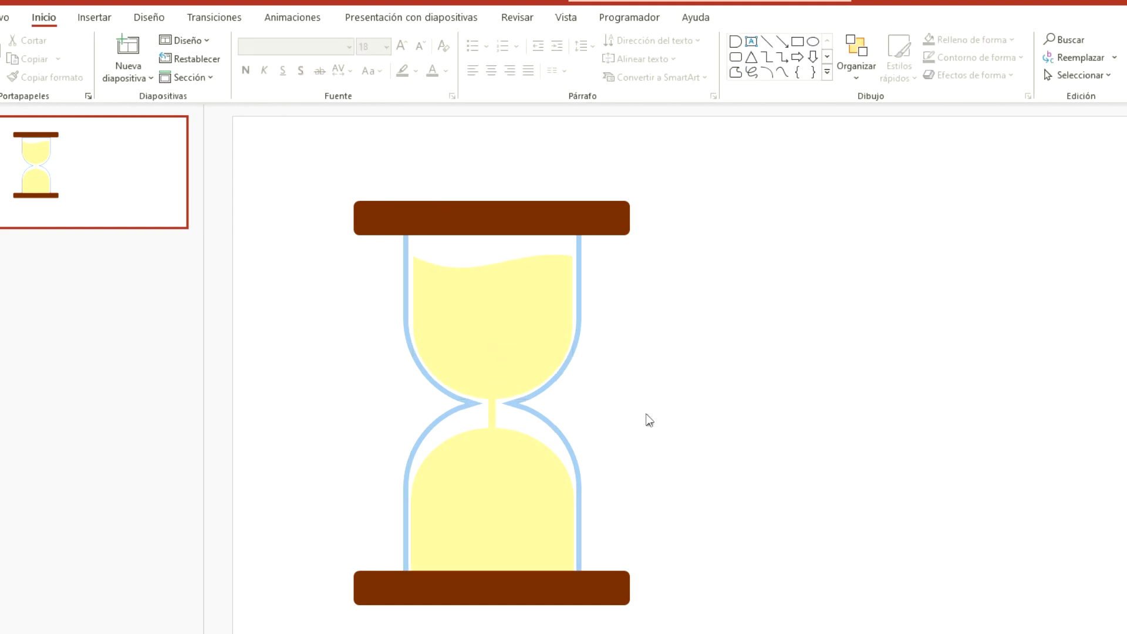
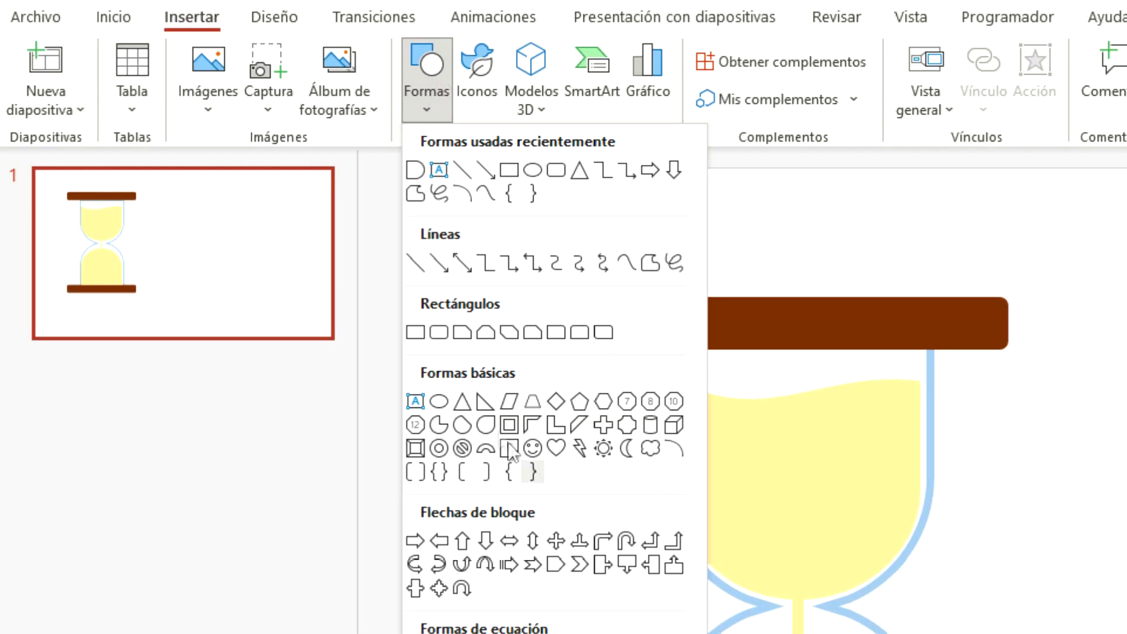
# Step: Draw a 3 cm by 3 cm circle to the left of the hourglass
pyautogui.click(438, 401)
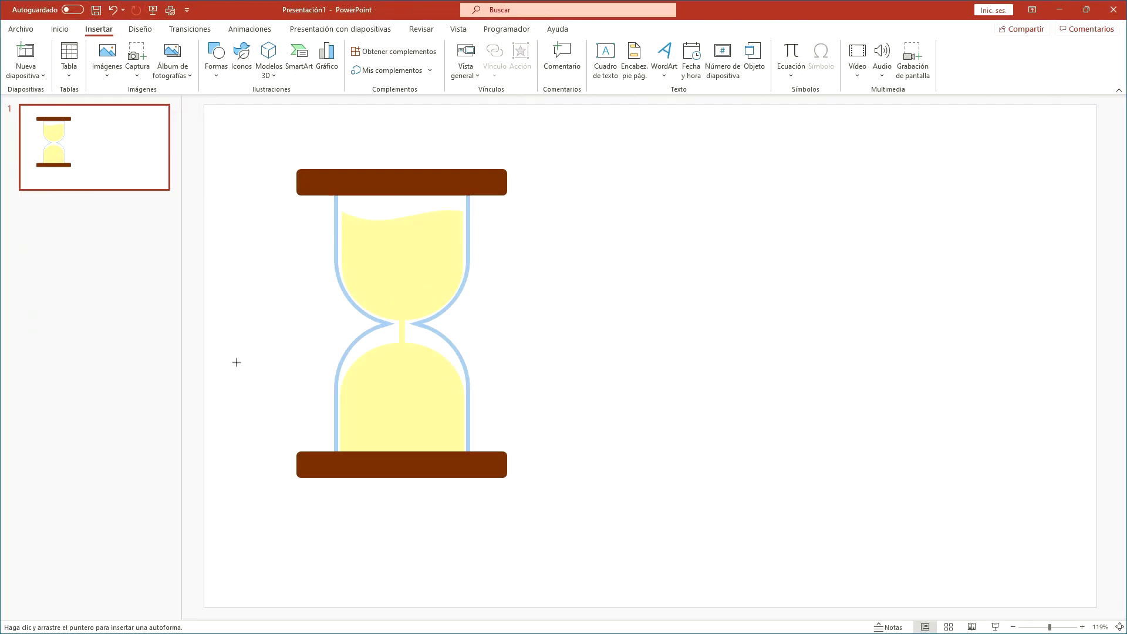
pyautogui.moveTo(236, 362); pyautogui.dragTo(300, 421)
pyautogui.click(964, 52)
pyautogui.write('3')
pyautogui.press('Tab')
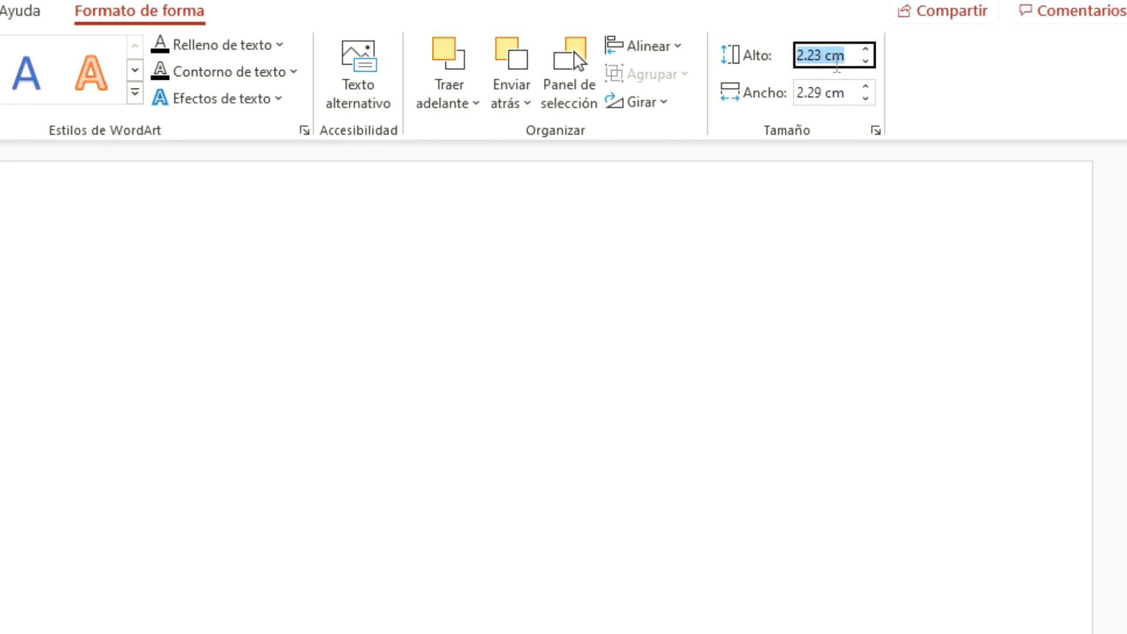
pyautogui.write('3')
pyautogui.press('Return')
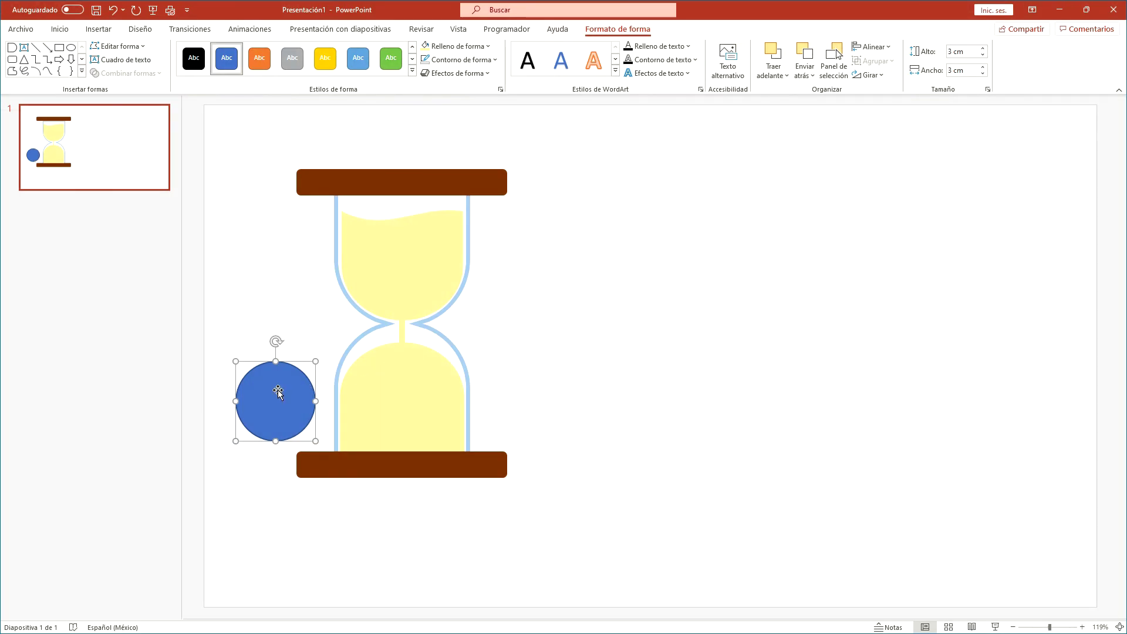
# Step: Duplicate the circle, resize the copy to 2.5 cm and centre it on the larger one
pyautogui.rightClick(277, 389)
pyautogui.click(320, 101)
pyautogui.rightClick(287, 223)
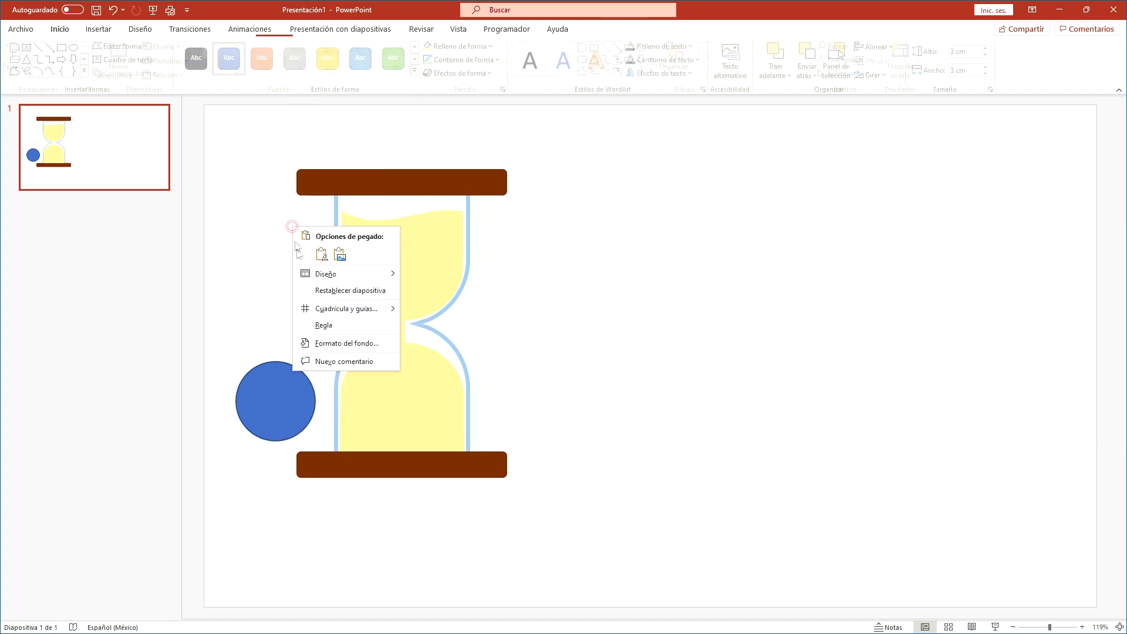
pyautogui.click(321, 256)
pyautogui.click(614, 29)
pyautogui.click(971, 52)
pyautogui.write('2.5')
pyautogui.press('Tab')
pyautogui.write('2.5')
pyautogui.press('Return')
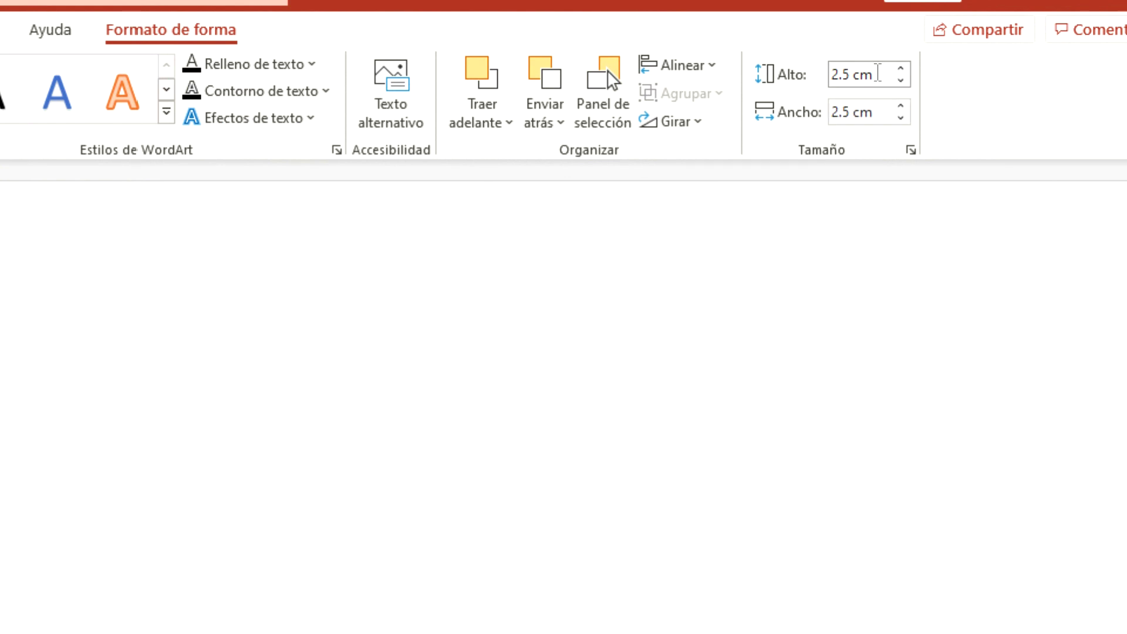
pyautogui.moveTo(276, 439); pyautogui.dragTo(273, 428)
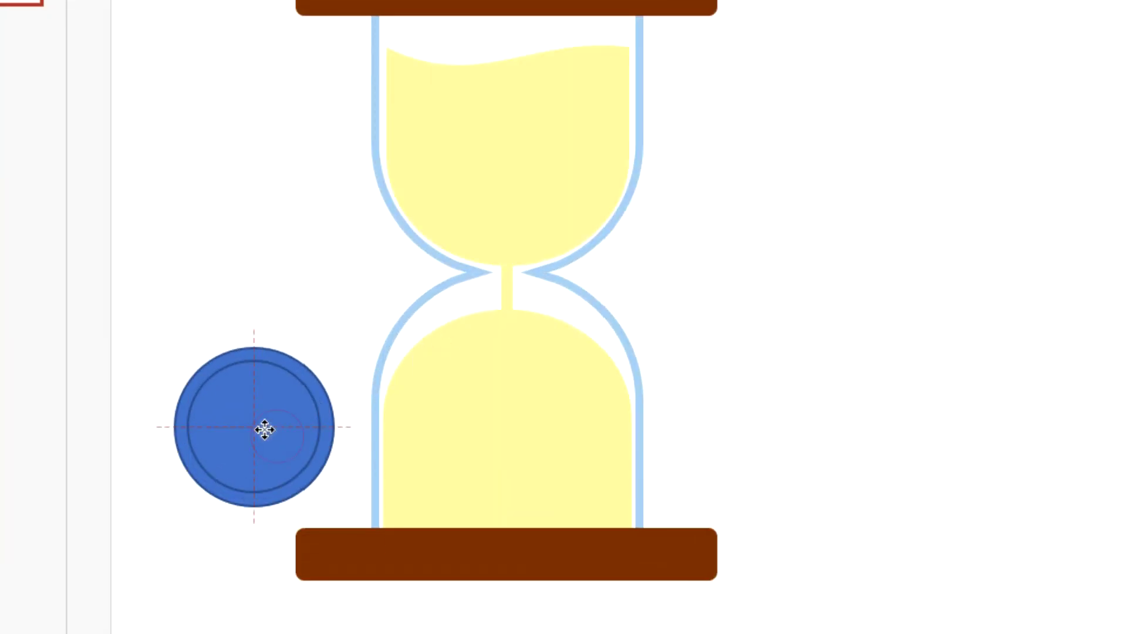
# Step: Fill the inner circle red and the outer circle white
pyautogui.click(587, 22)
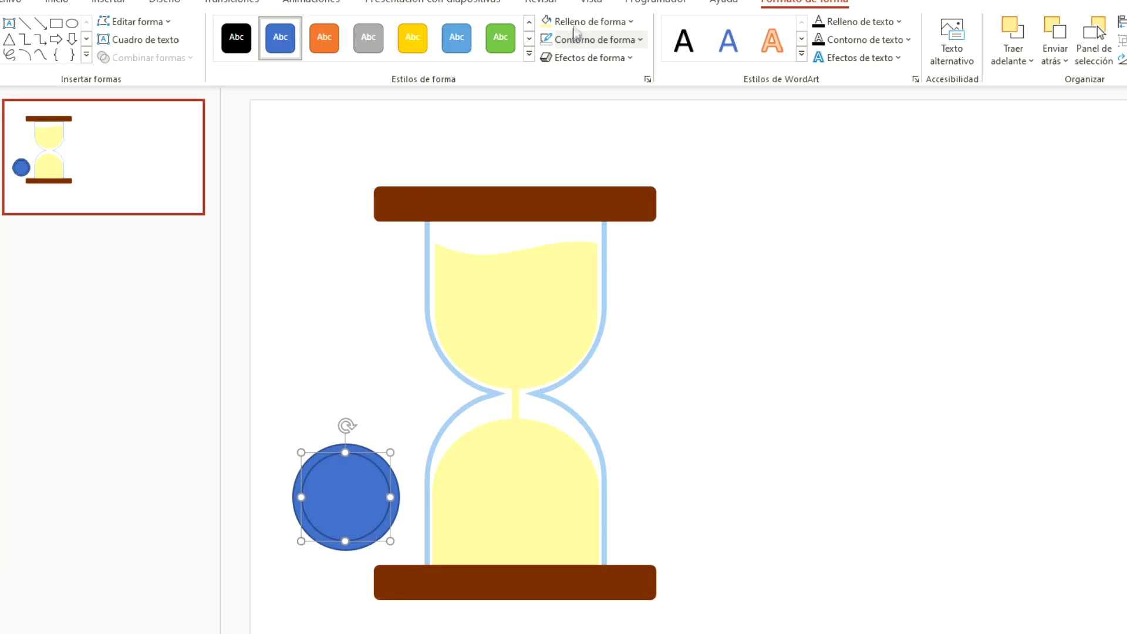
pyautogui.click(558, 169)
pyautogui.click(584, 22)
pyautogui.click(572, 60)
pyautogui.click(587, 39)
pyautogui.click(375, 375)
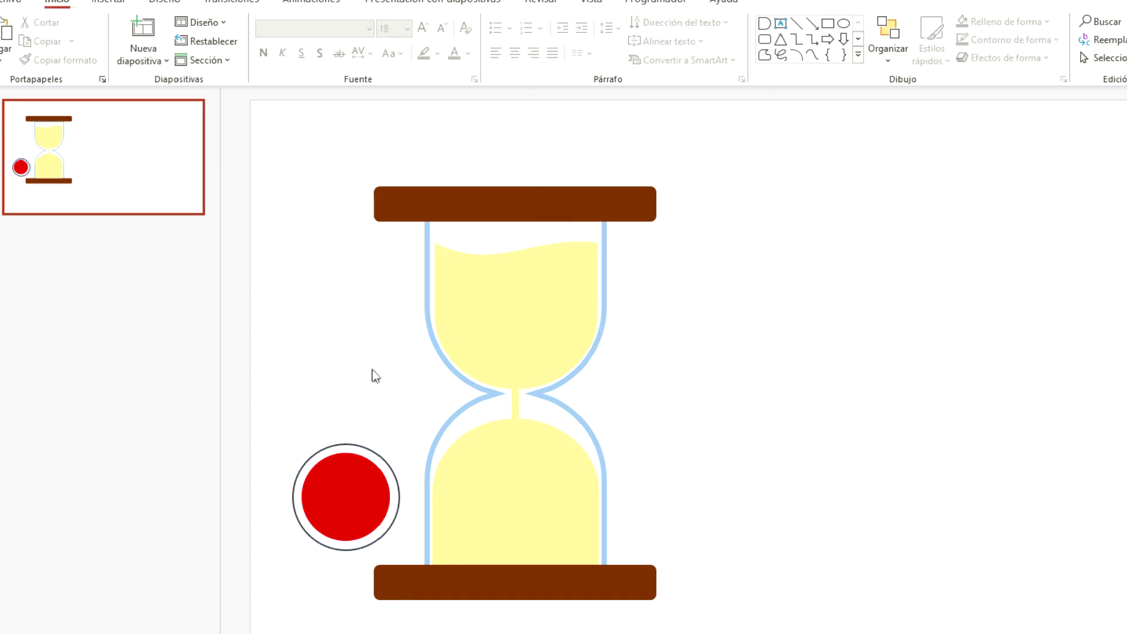
# Step: Group the red and white circles into a single button
pyautogui.click(330, 484)
pyautogui.keyDown('shift'); pyautogui.click(360, 449); pyautogui.keyUp('shift')
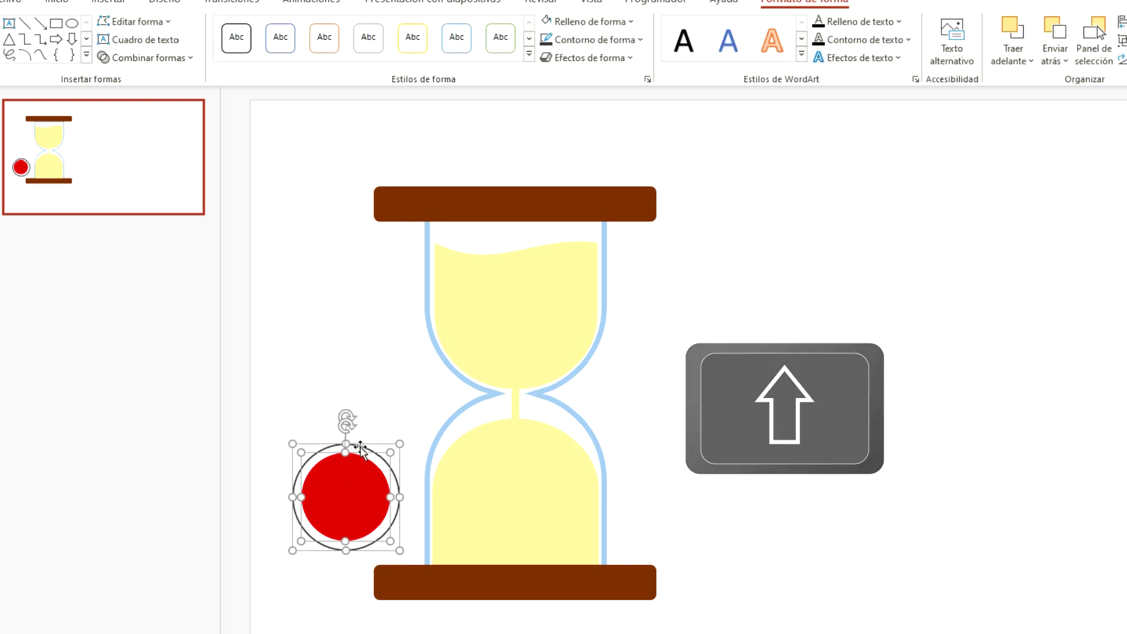
pyautogui.rightClick(360, 449)
pyautogui.moveTo(338, 269)
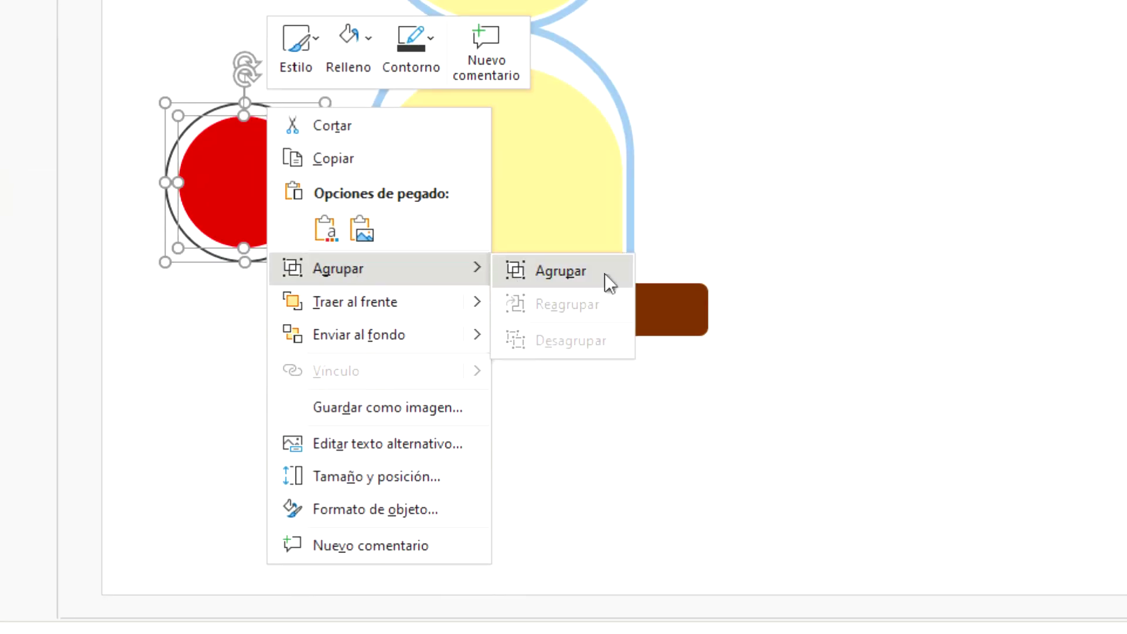
pyautogui.click(605, 275)
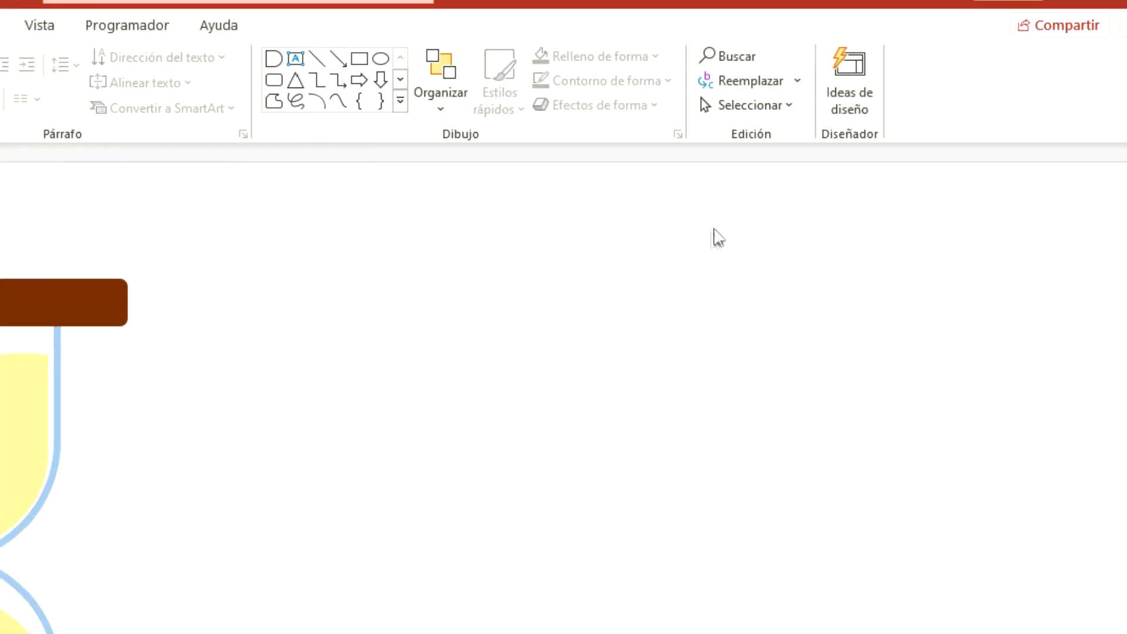
# Step: Open the Selection Pane and rename the button group BOTÓN
pyautogui.click(766, 107)
pyautogui.press('Up')
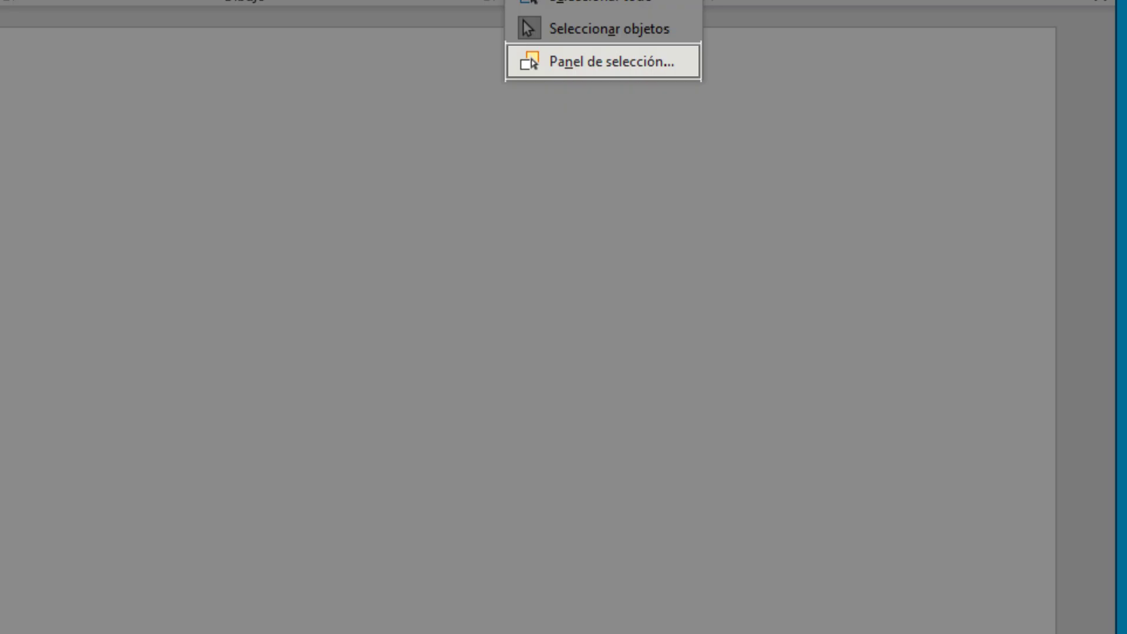
pyautogui.press('Return')
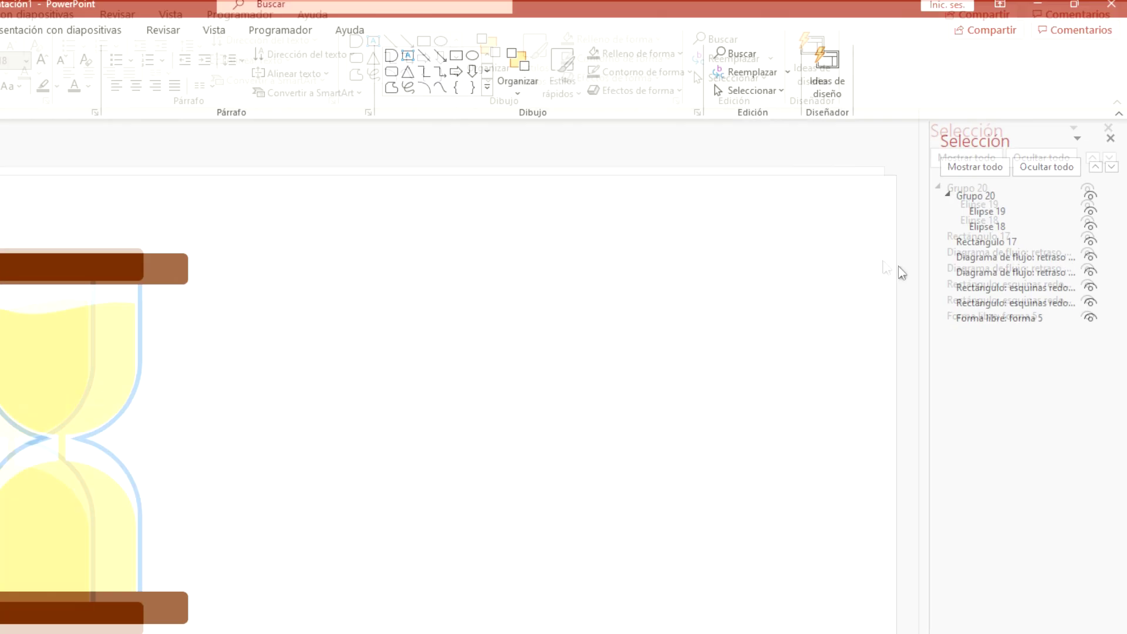
pyautogui.click(3, 497)
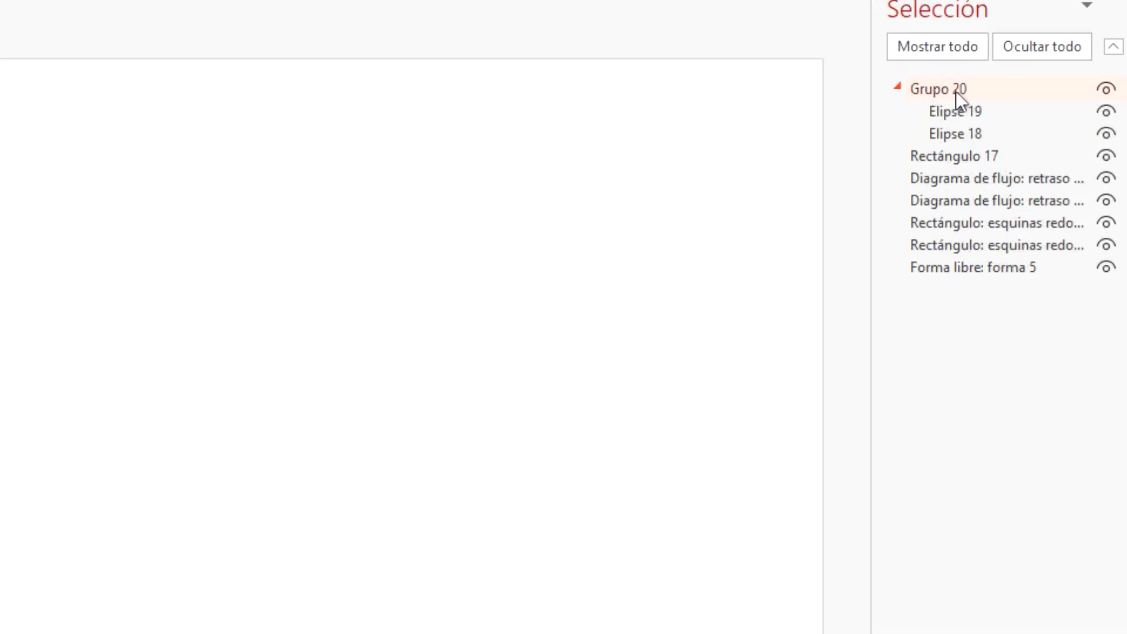
pyautogui.click(955, 91)
pyautogui.write('BOTÓN')
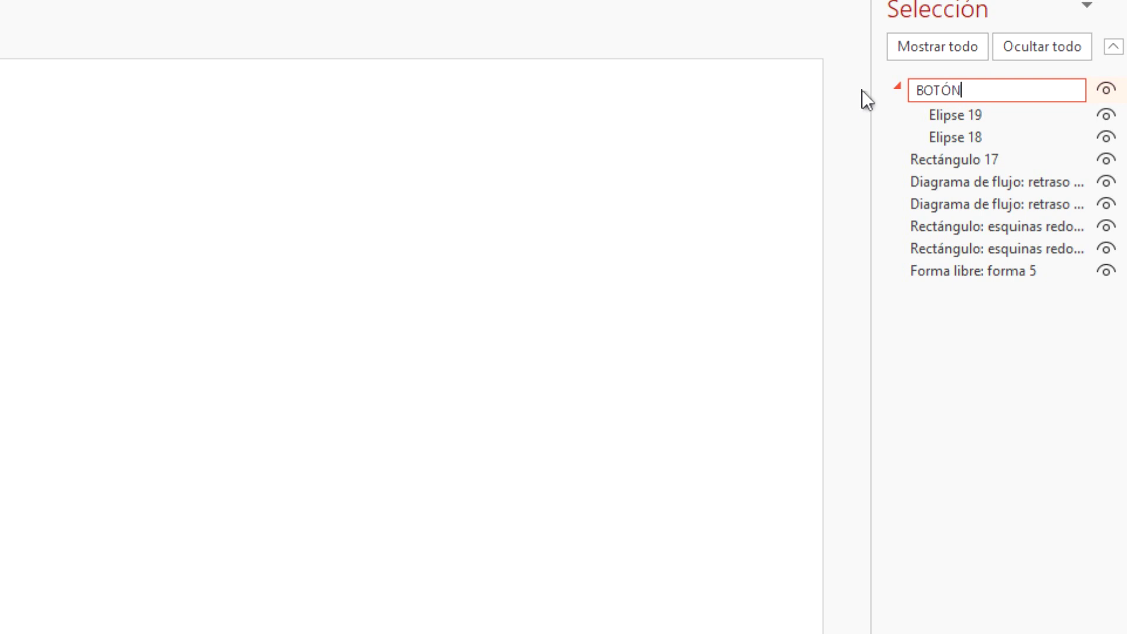
pyautogui.press('Return')
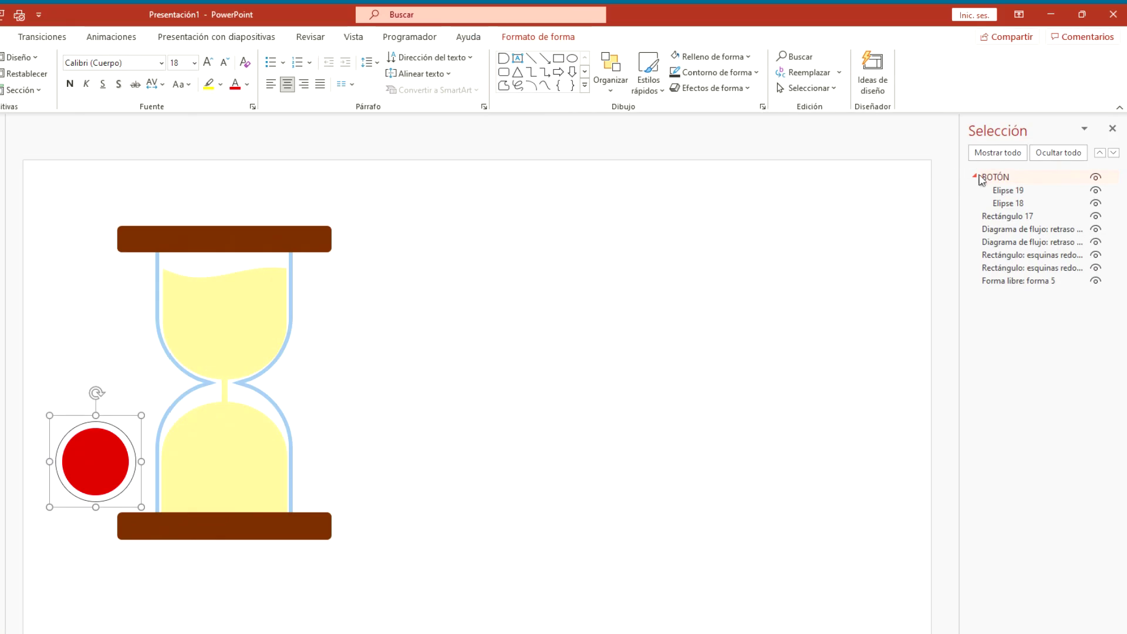
# Step: Rename the sand shapes TIRA ARENA, ARENA ABAJO and ARENA ARRIBA
pyautogui.click(976, 176)
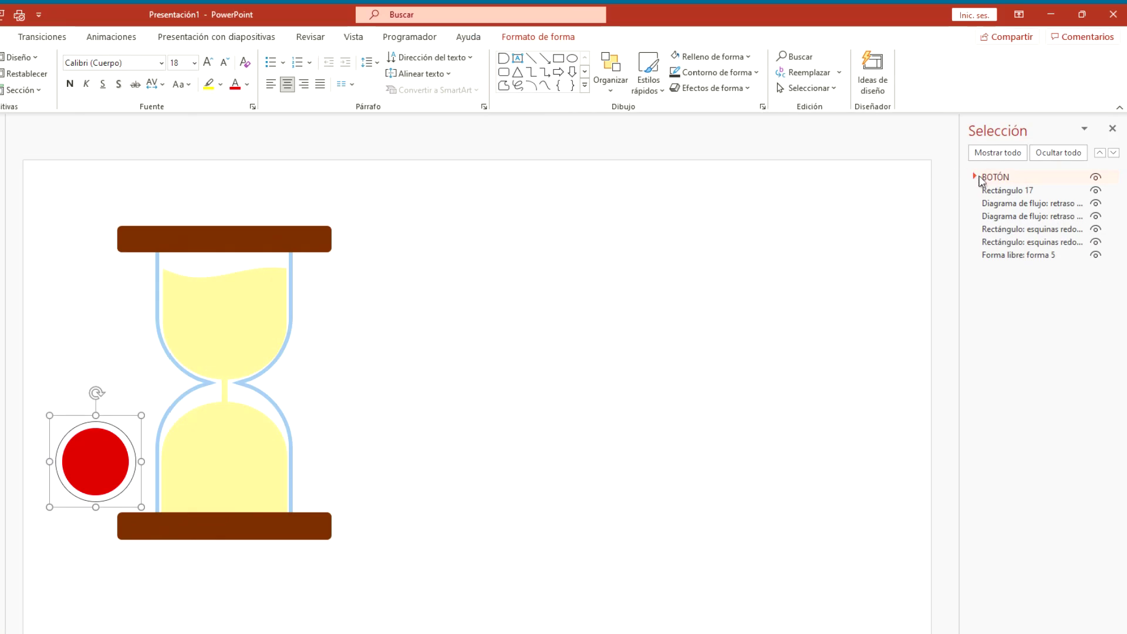
pyautogui.click(1006, 194)
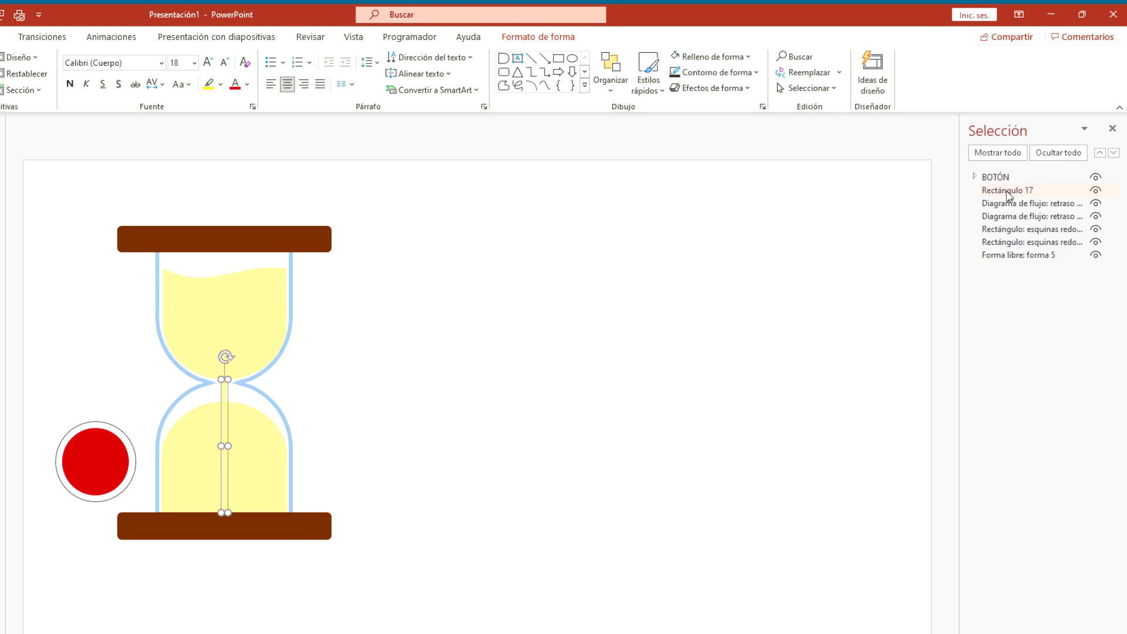
pyautogui.click(1007, 194)
pyautogui.hotkey('ctrl', 'a')
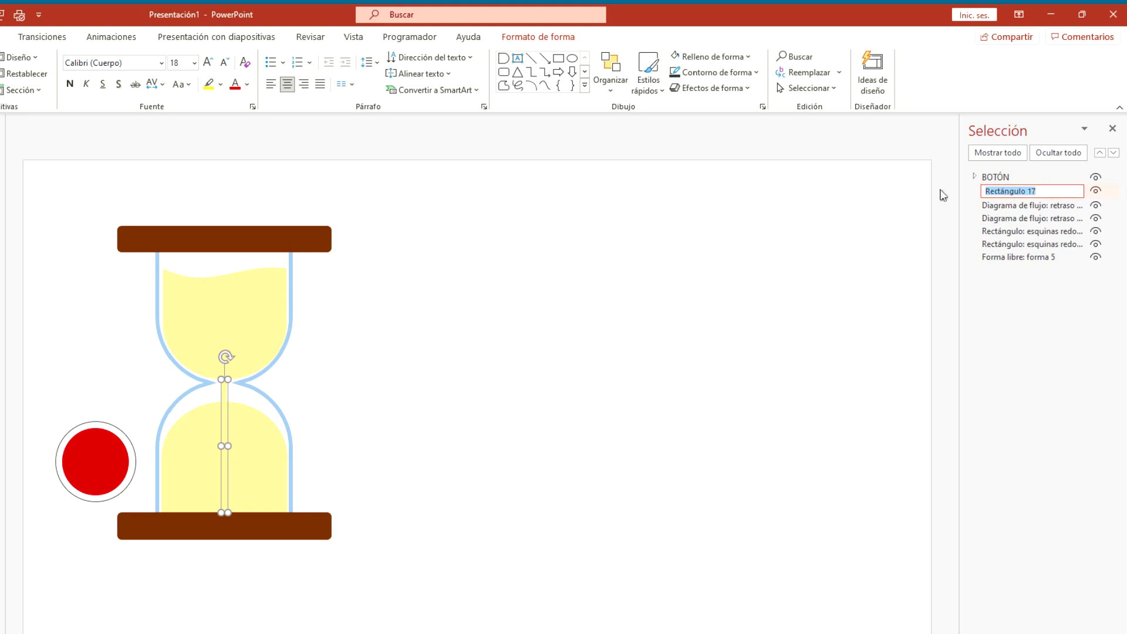
pyautogui.write('TIRA ARENA')
pyautogui.doubleClick(1027, 205)
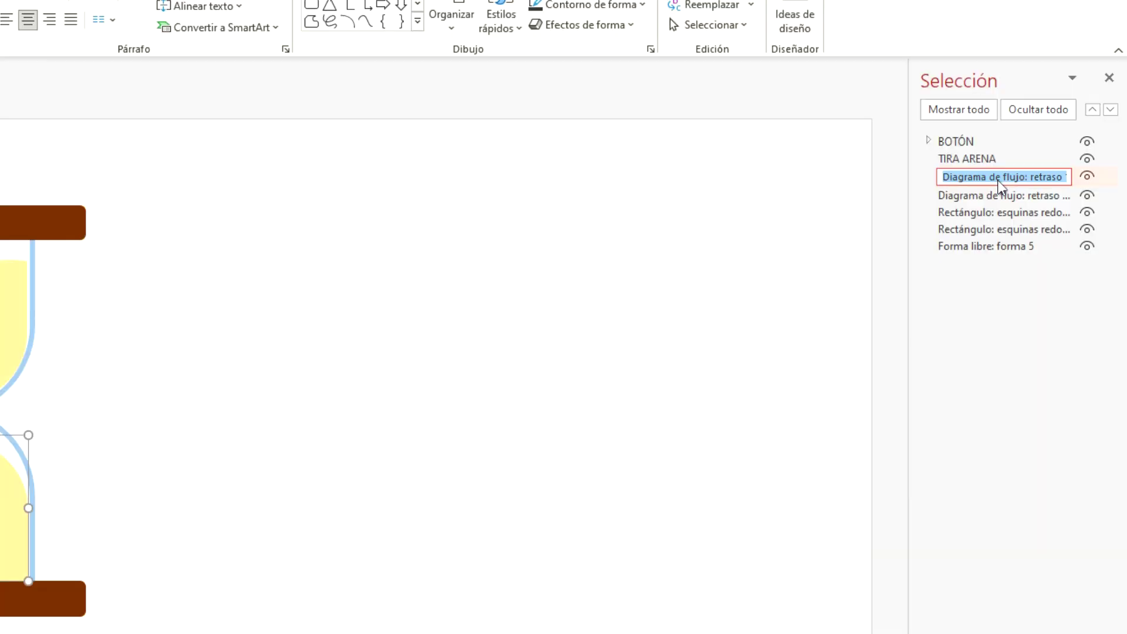
pyautogui.write('ARENA ABAJO')
pyautogui.press('Return')
pyautogui.doubleClick(1010, 195)
pyautogui.write('ARENA ARRIBA')
pyautogui.press('Return')
# Step: Rename the hourglass parts BASE RELOJ, TAPA RELOJ and CRISTAL RELOJ
pyautogui.doubleClick(1051, 195)
pyautogui.write('BA')
pyautogui.write('J')
pyautogui.press('Return')
pyautogui.doubleClick(1050, 208)
pyautogui.write('TAPA RELOJ')
pyautogui.press('Return')
pyautogui.doubleClick(1048, 217)
pyautogui.write('CRISTAL RELOJ')
pyautogui.press('Return')
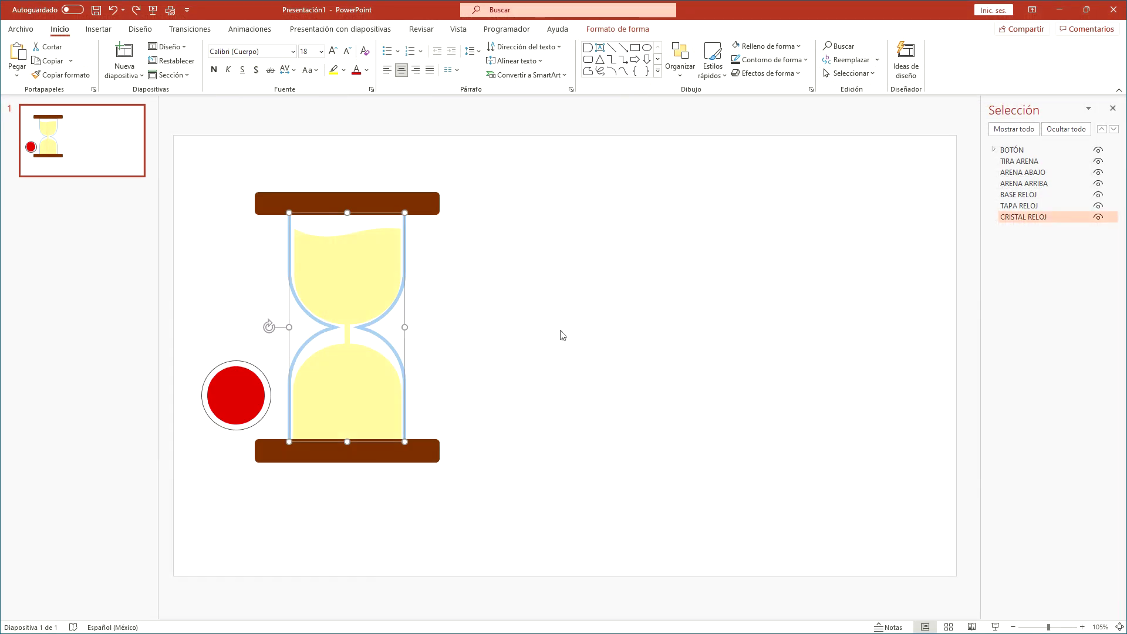
# Step: Show the Animation Pane and give ARENA ARRIBA a Barrido exit effect
pyautogui.click(241, 29)
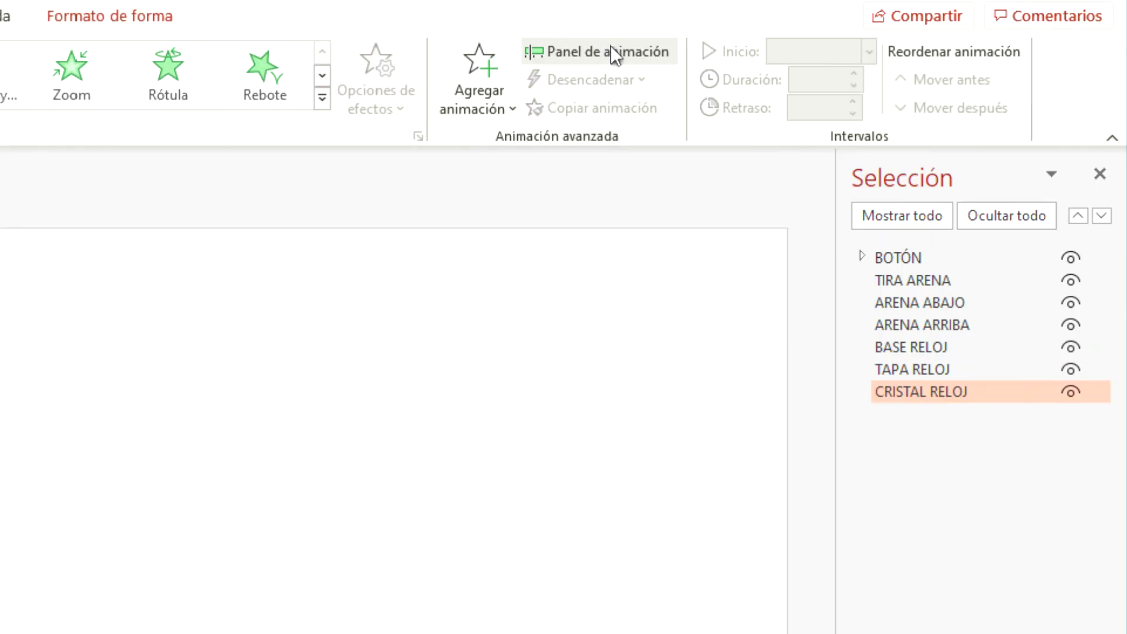
pyautogui.click(610, 51)
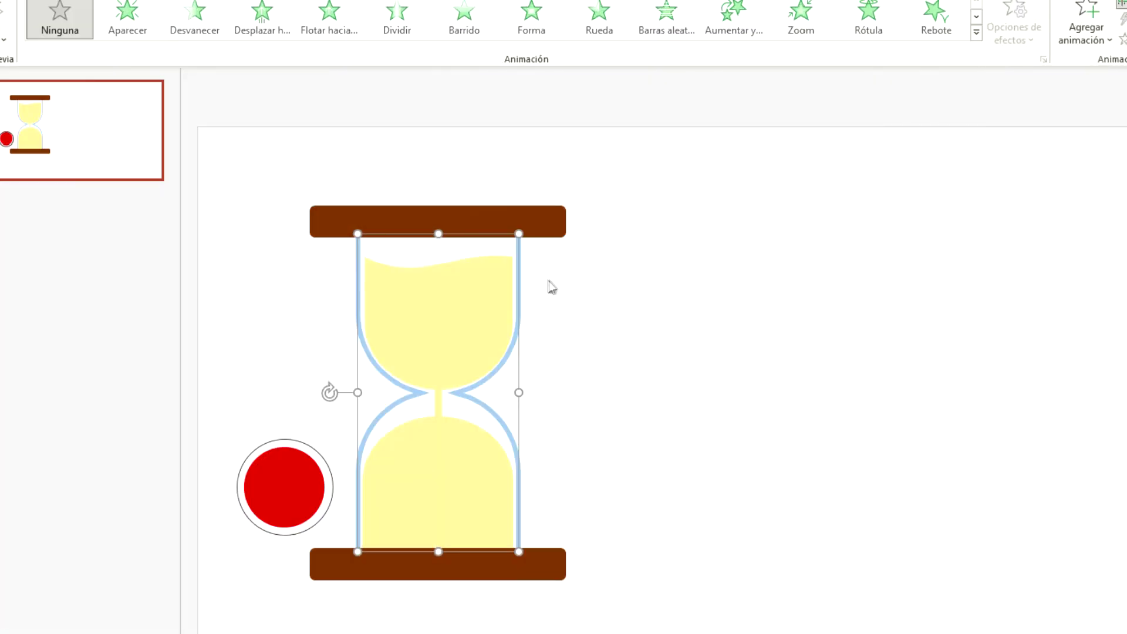
pyautogui.click(476, 295)
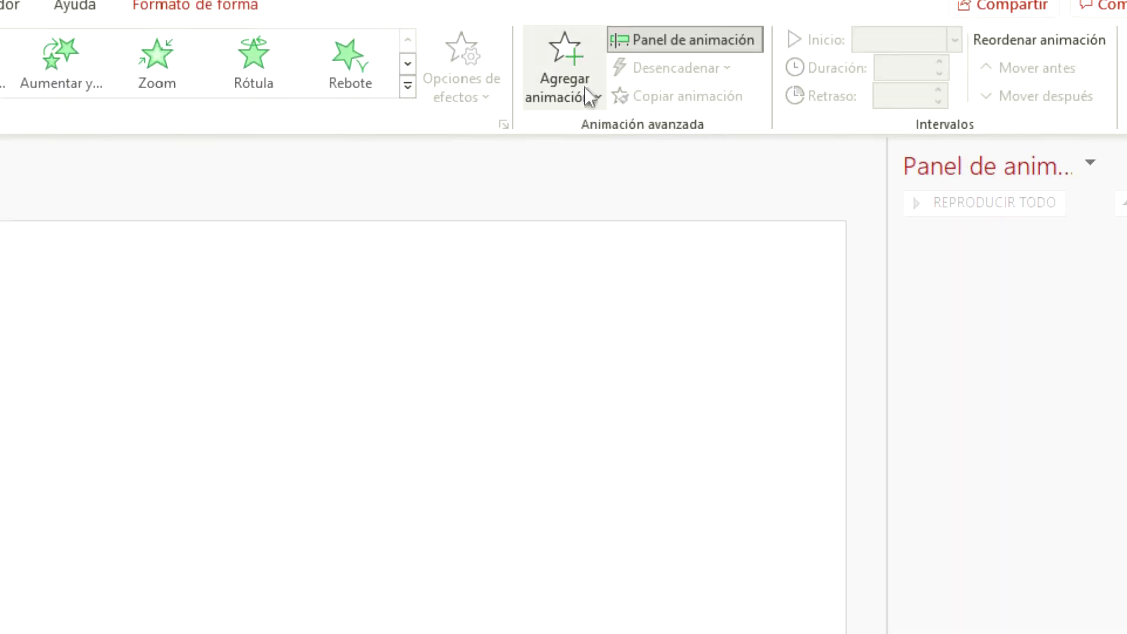
pyautogui.click(584, 87)
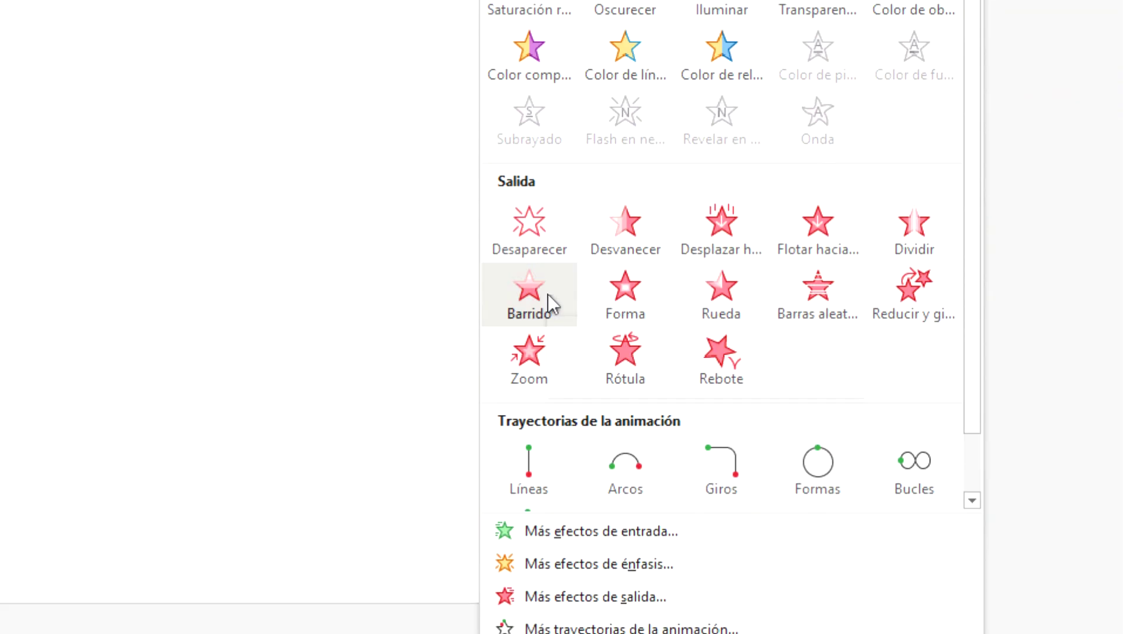
pyautogui.click(548, 294)
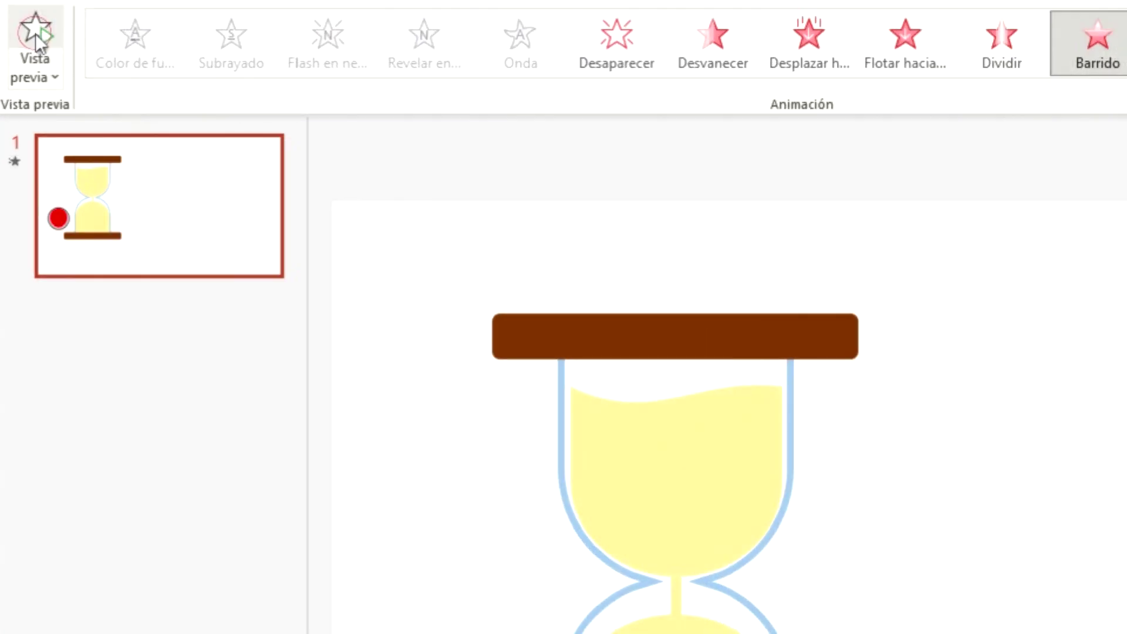
pyautogui.click(35, 34)
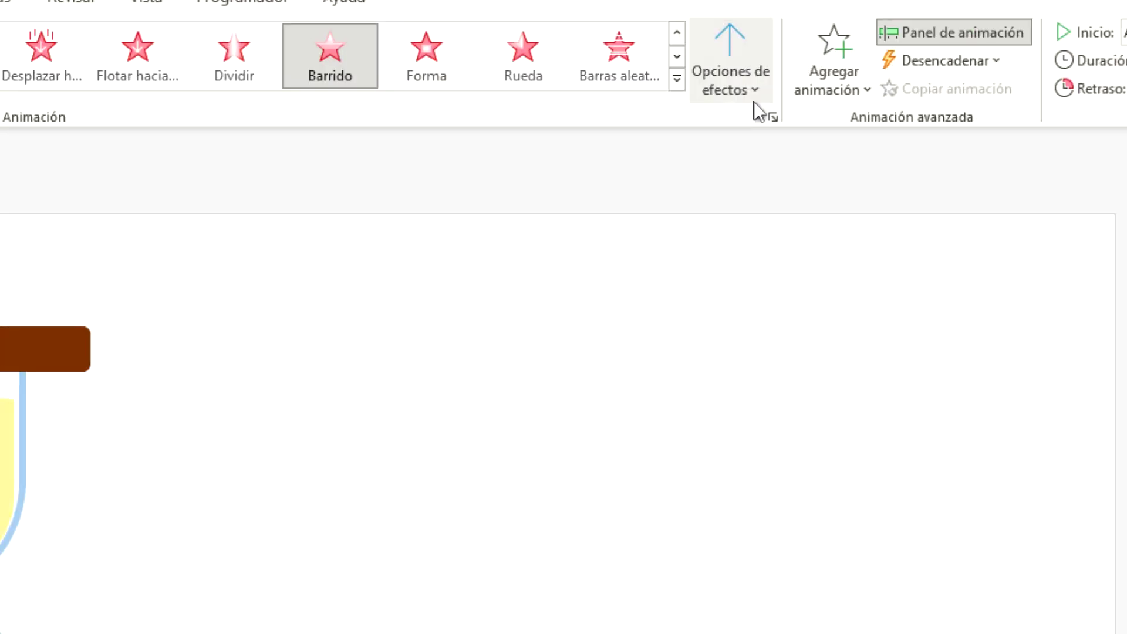
# Step: Make the top sand's wipe run Desde arriba with a 10-second duration
pyautogui.click(754, 85)
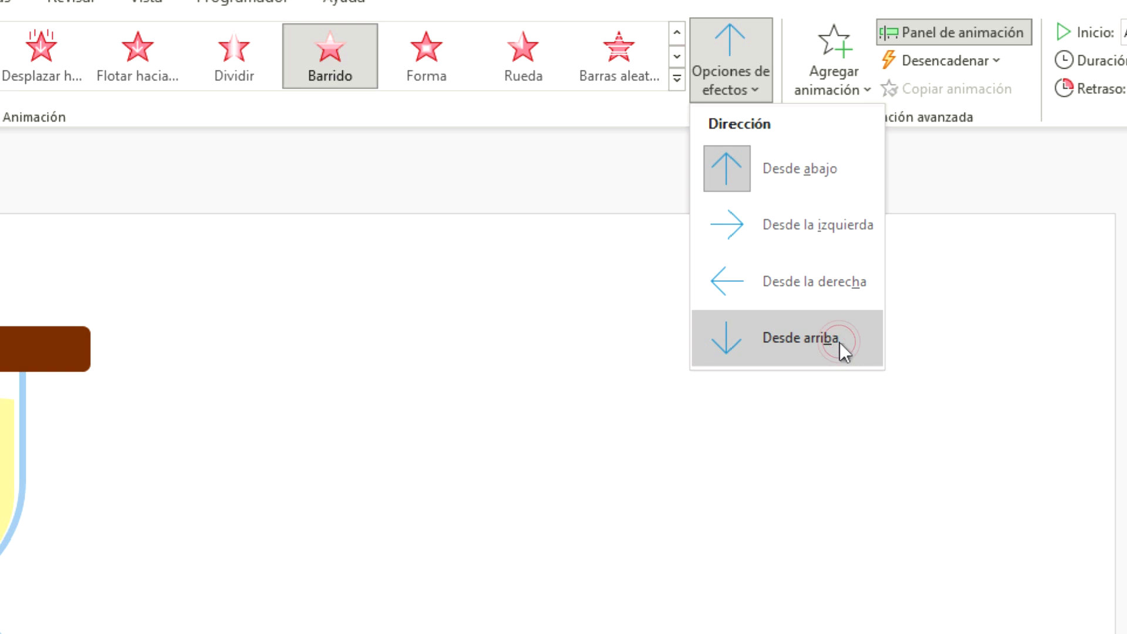
pyautogui.click(806, 204)
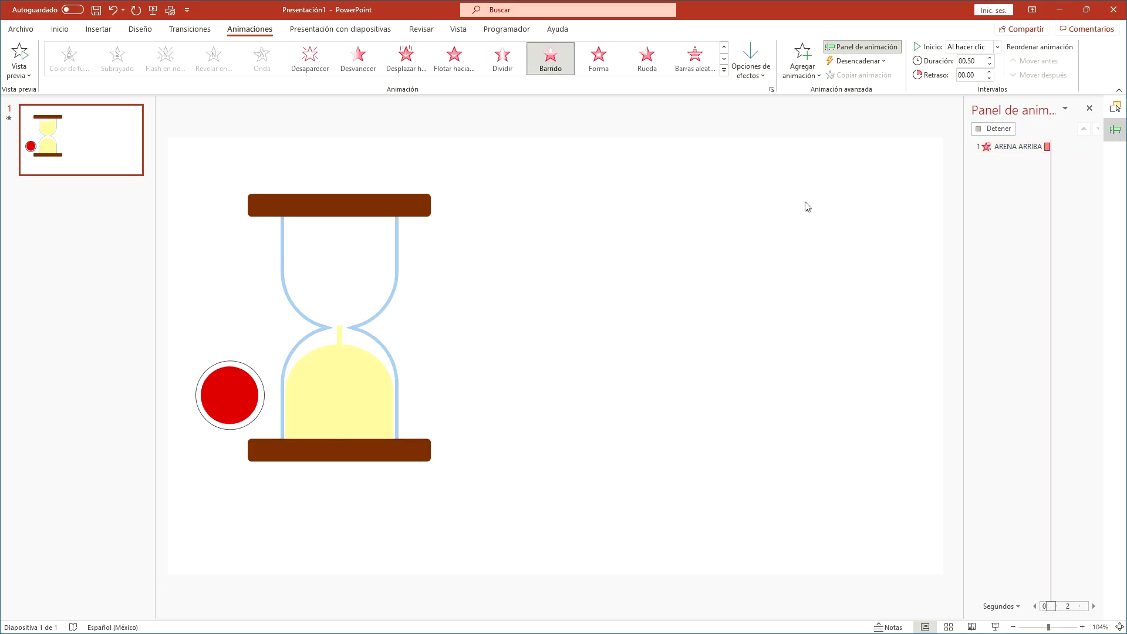
pyautogui.click(974, 61)
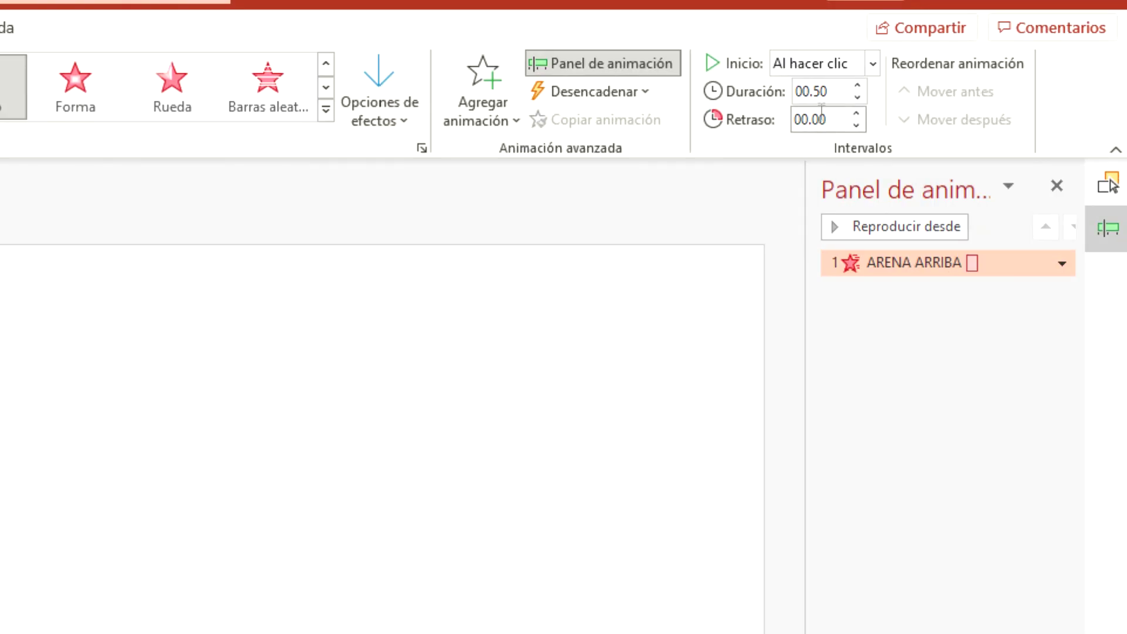
pyautogui.write('10')
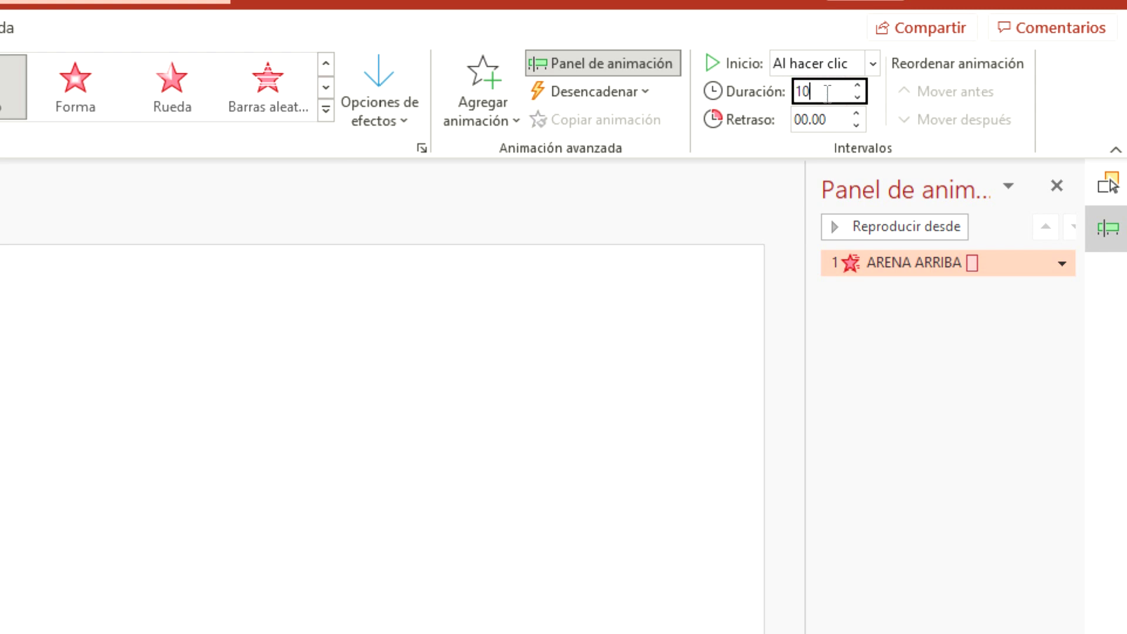
pyautogui.press('Return')
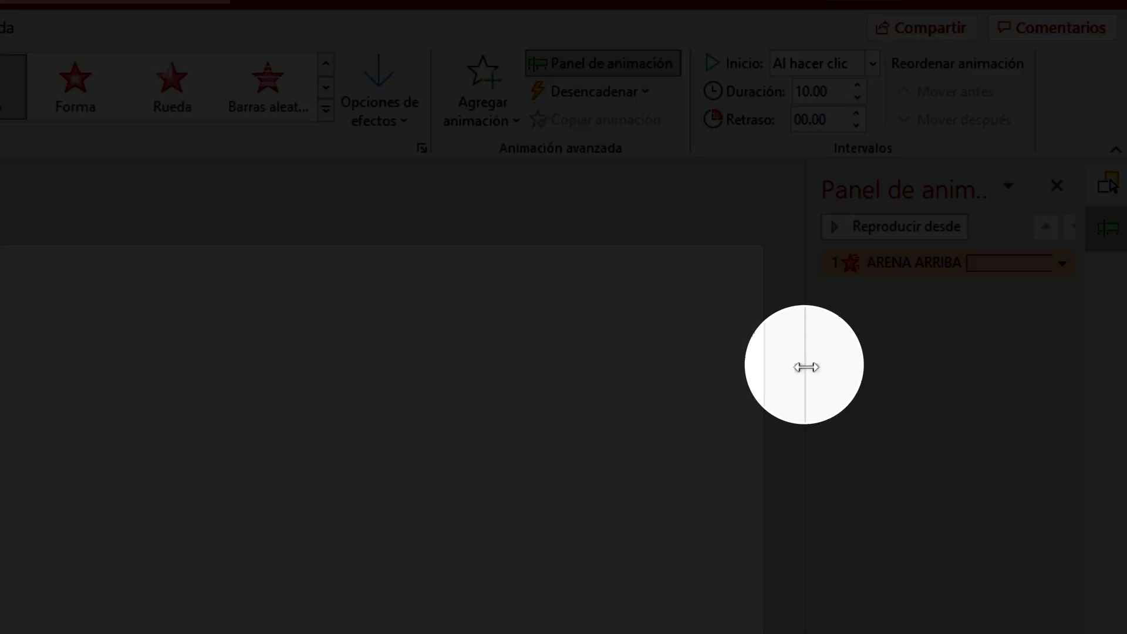
pyautogui.moveTo(805, 366); pyautogui.dragTo(555, 366)
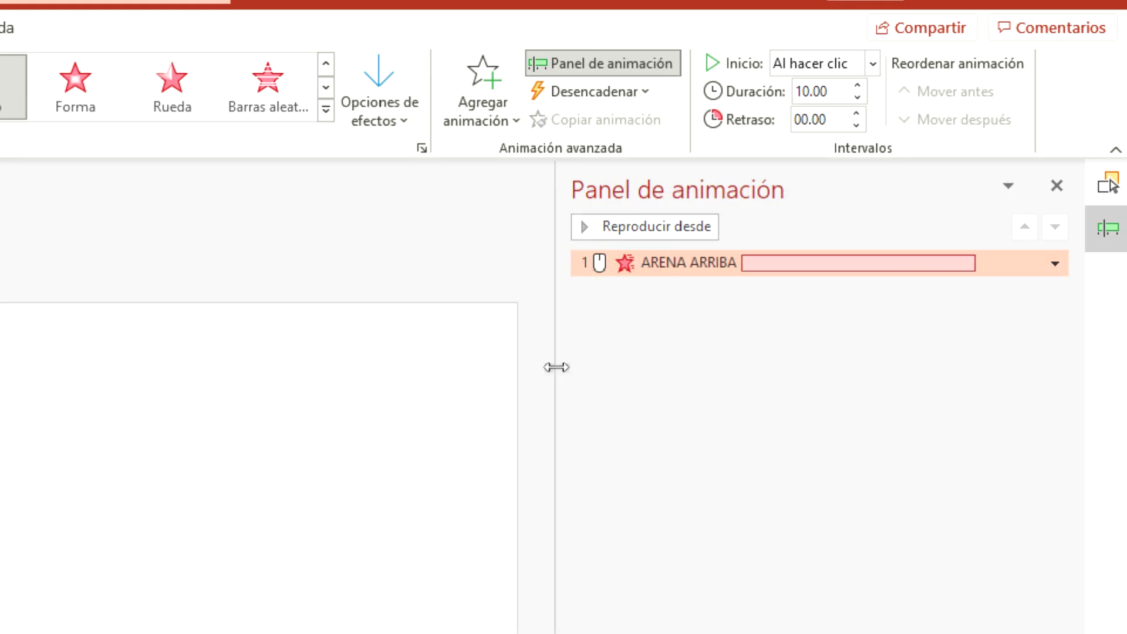
pyautogui.click(295, 336)
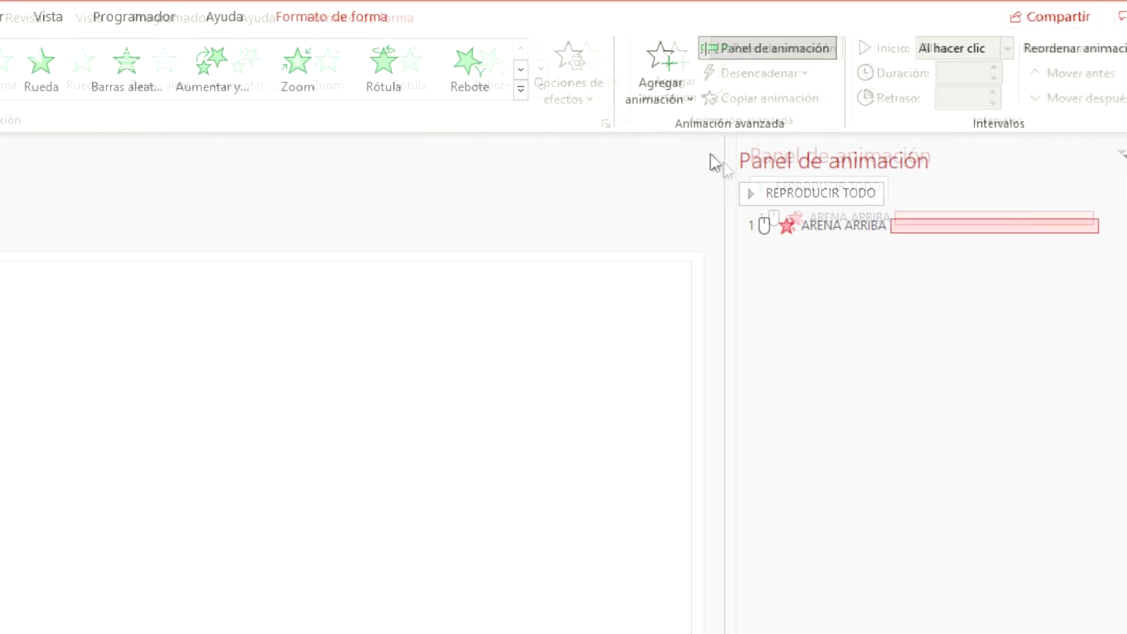
# Step: Give the TIRA ARENA sand stream a wipe entrance from the top
pyautogui.click(812, 76)
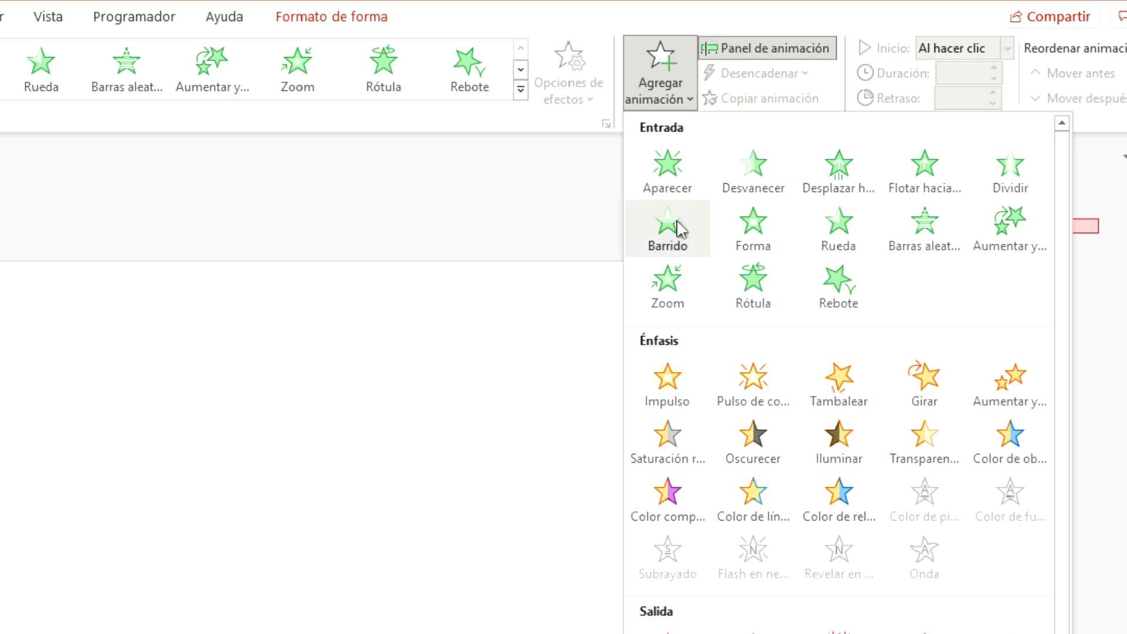
pyautogui.click(680, 228)
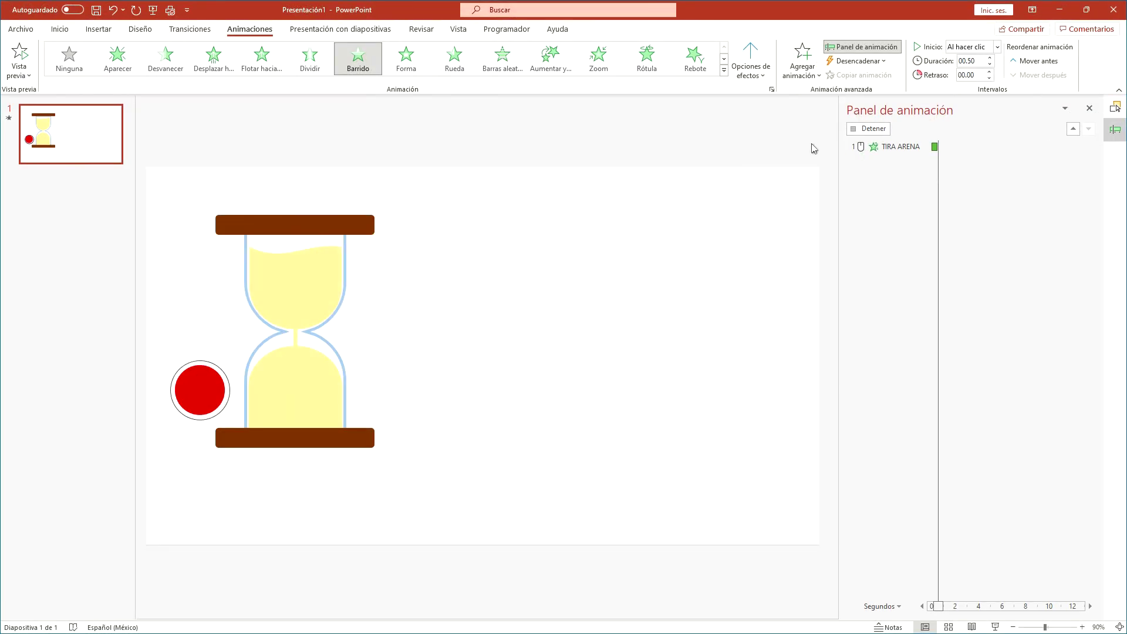
pyautogui.click(750, 62)
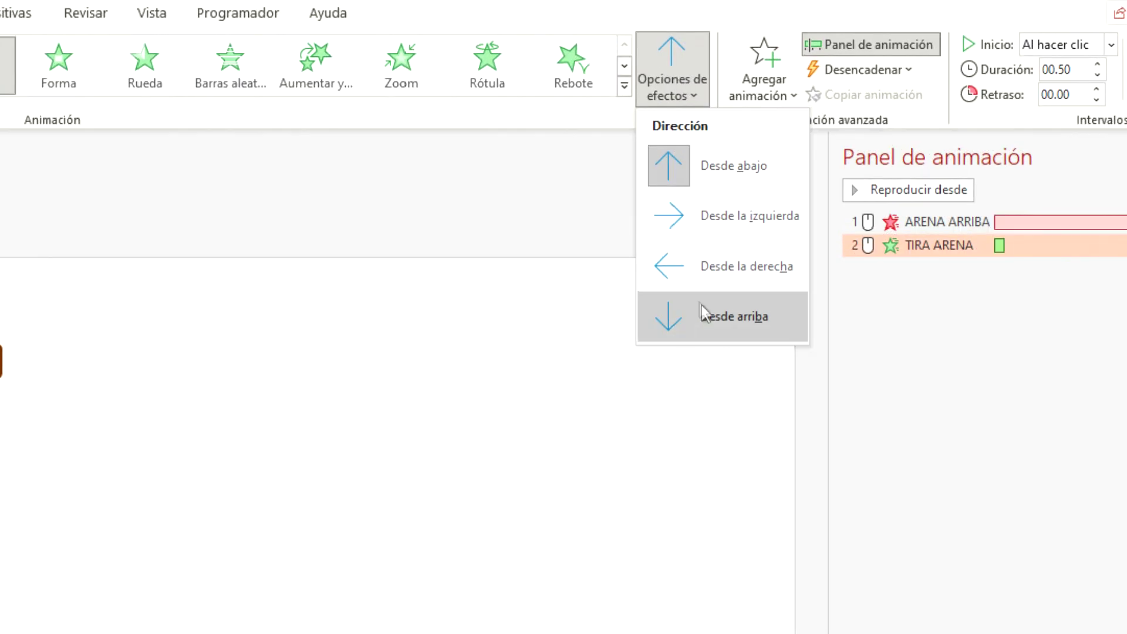
pyautogui.click(706, 316)
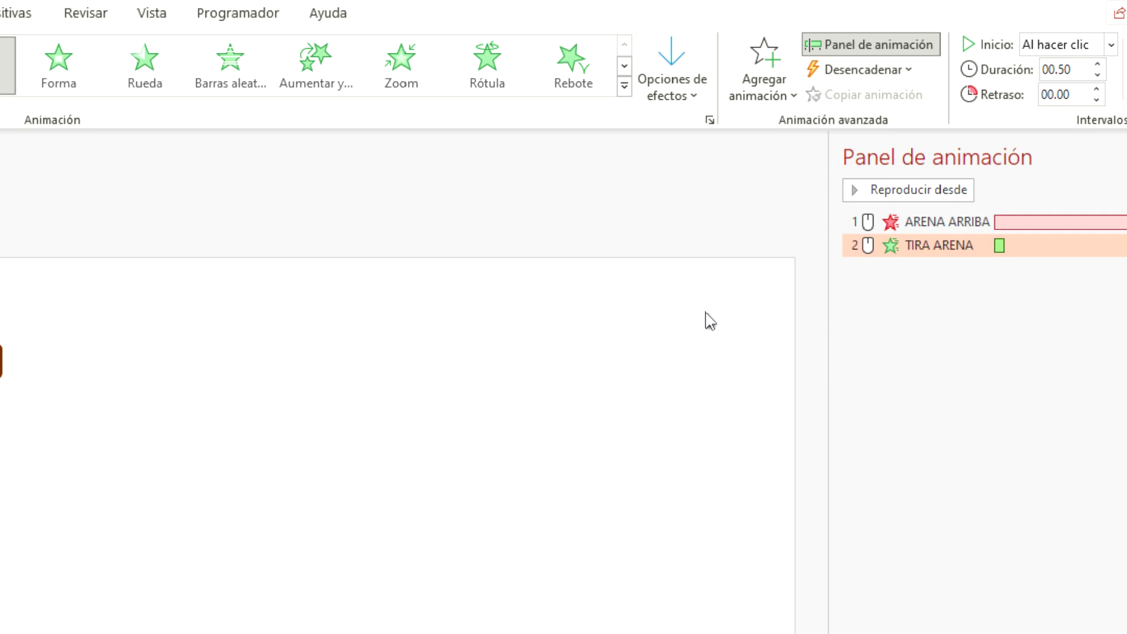
# Step: Give ARENA ABAJO a Desplegar hacia arriba entrance lasting 10 seconds
pyautogui.click(287, 424)
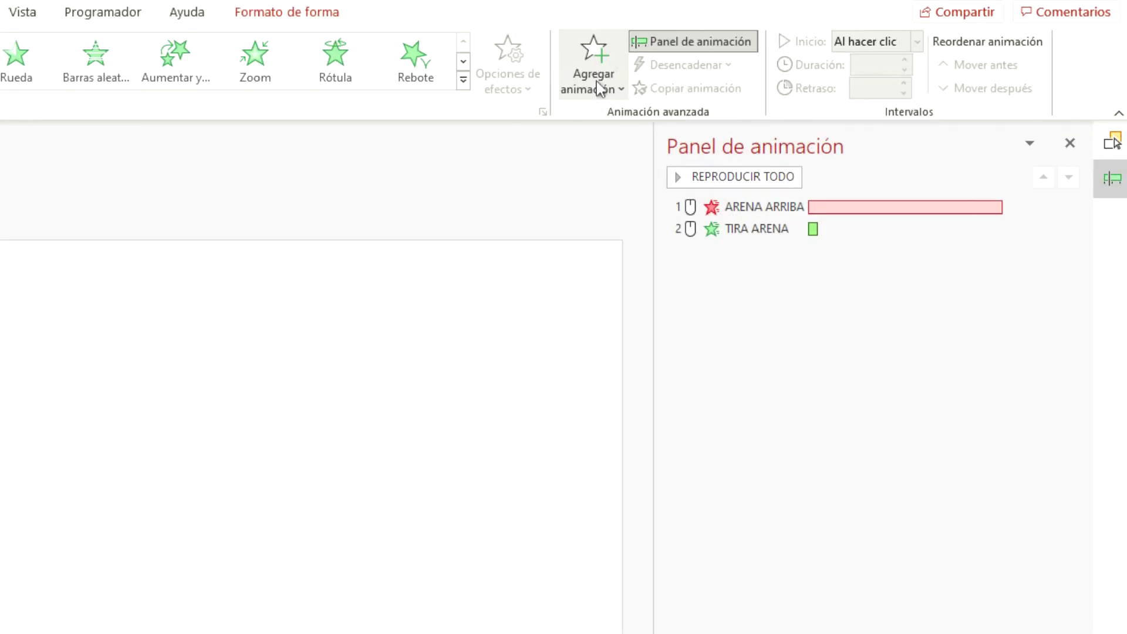
pyautogui.click(804, 74)
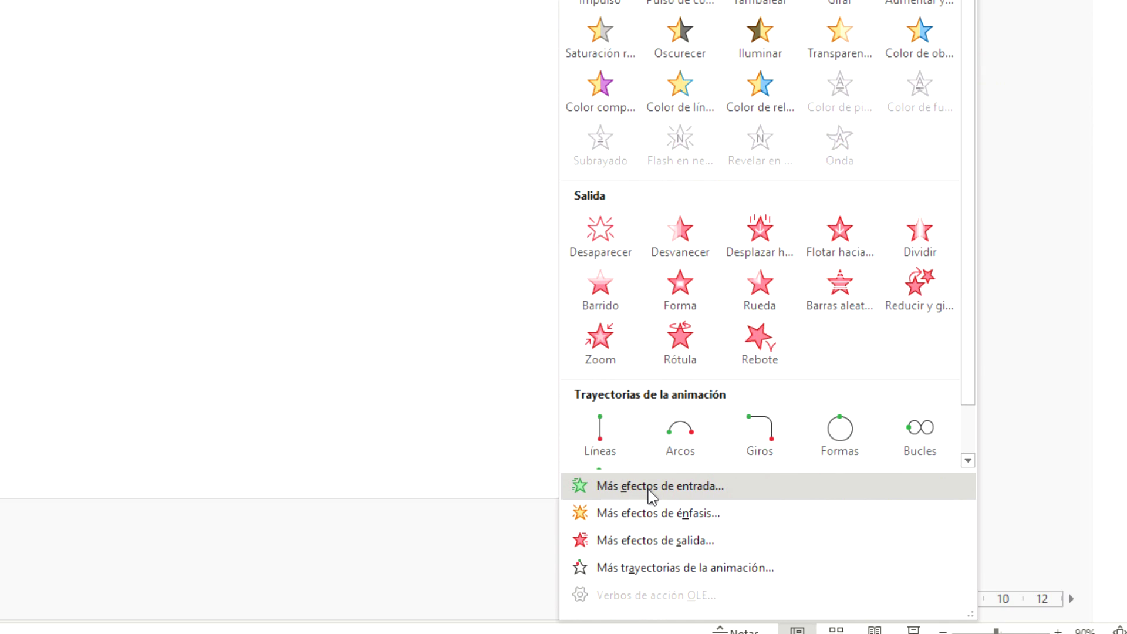
pyautogui.click(650, 487)
pyautogui.click(804, 251)
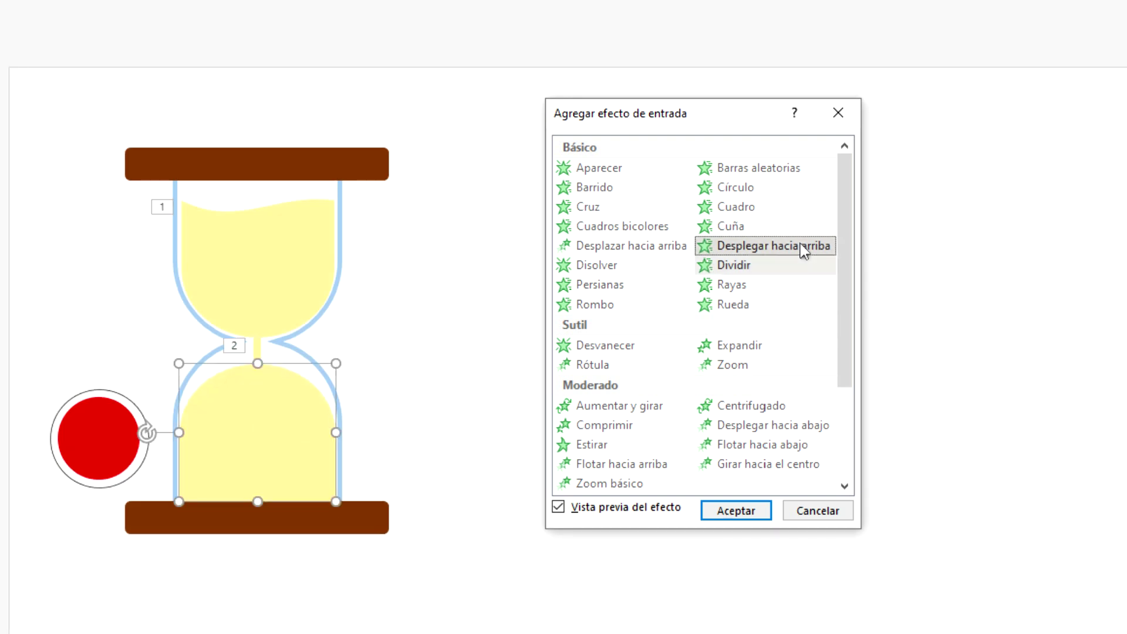
pyautogui.click(736, 511)
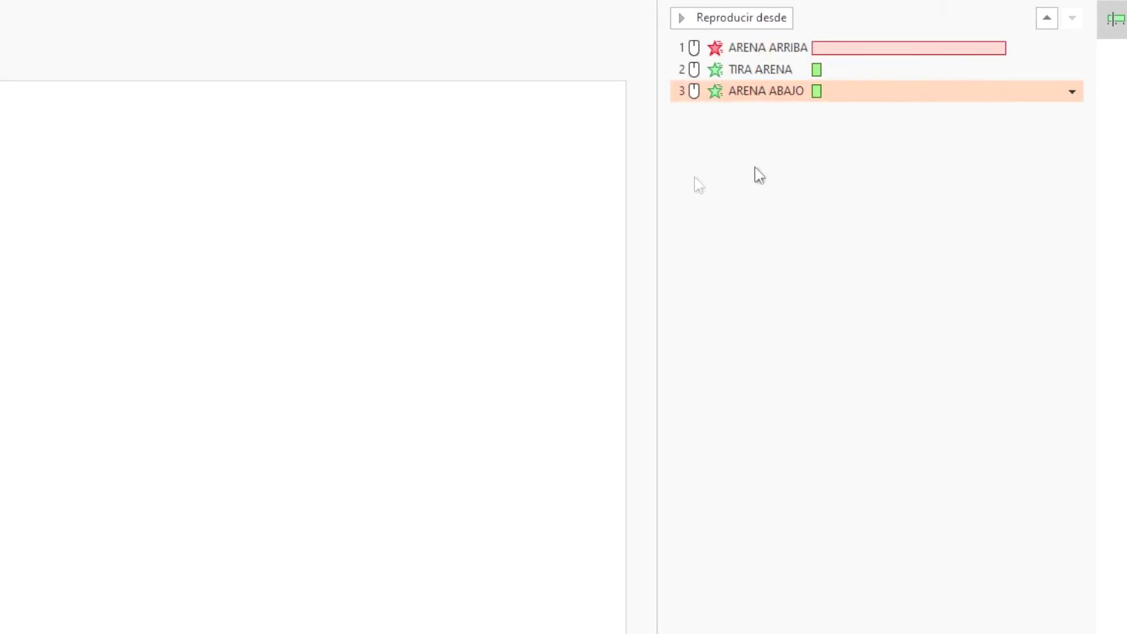
pyautogui.moveTo(766, 284)
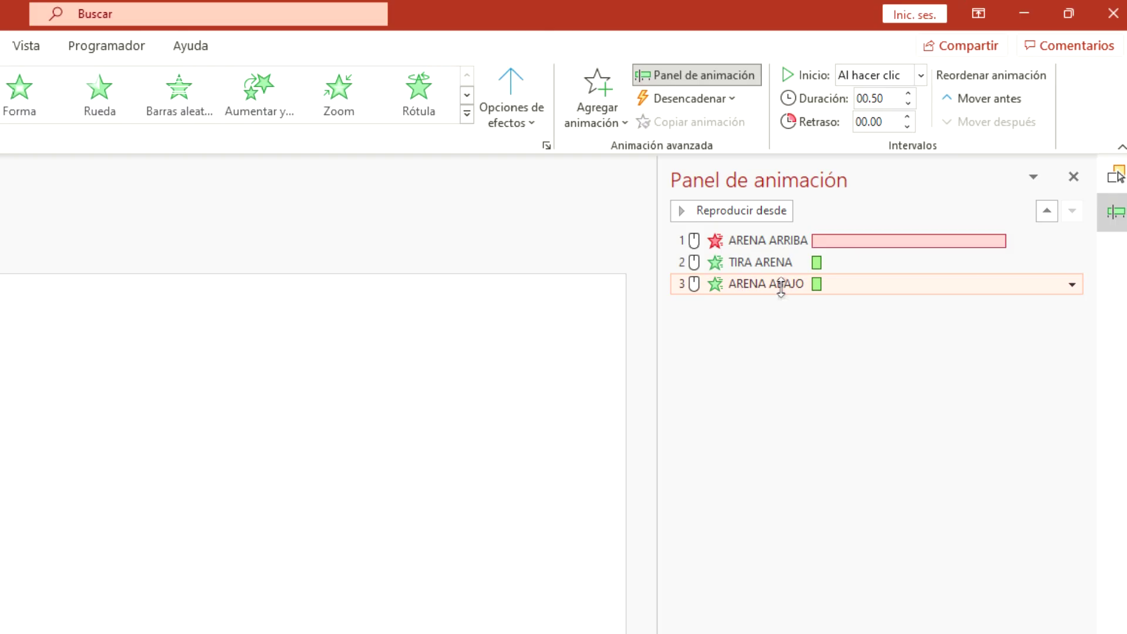
pyautogui.click(781, 287)
pyautogui.doubleClick(875, 98)
pyautogui.write('10')
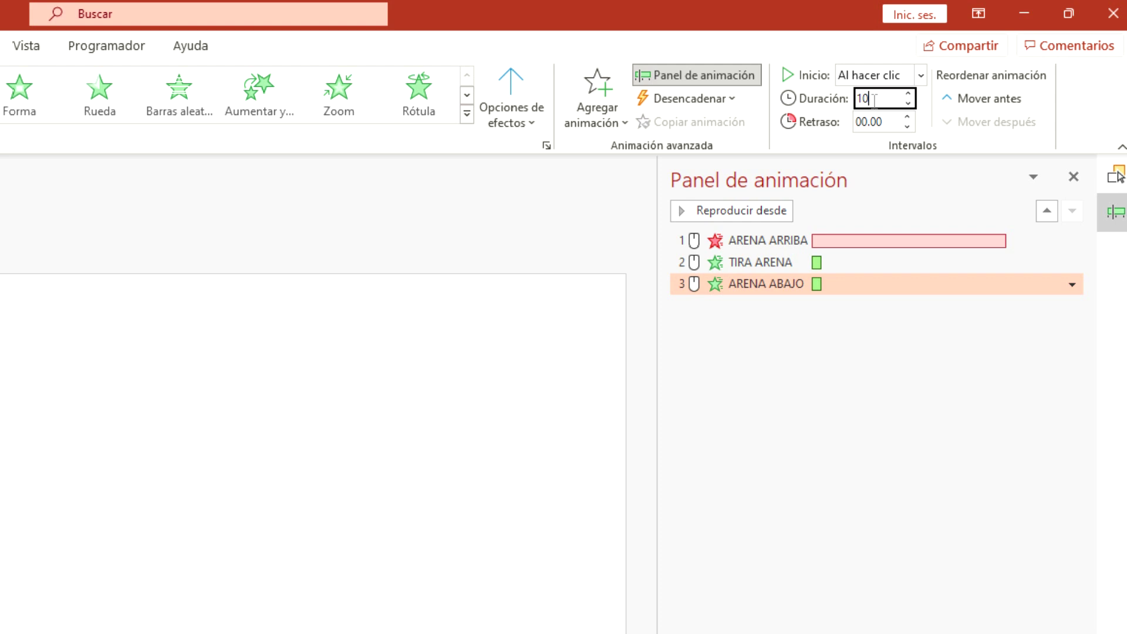
pyautogui.press('Return')
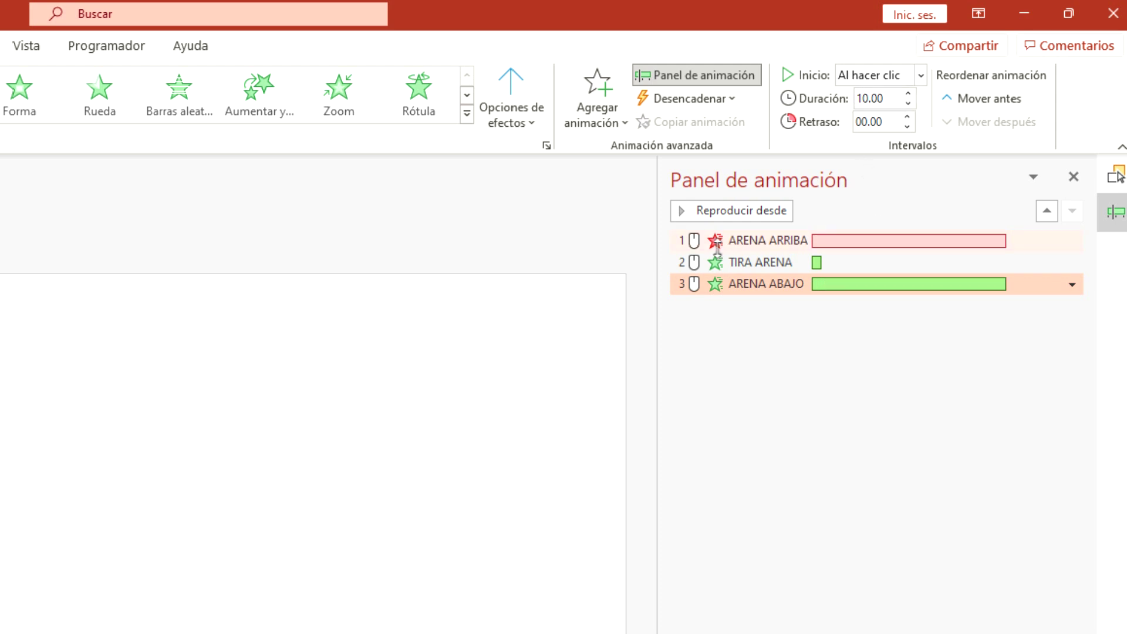
# Step: Set the ARENA ARRIBA animation to trigger on a click of BOTÓN
pyautogui.click(751, 239)
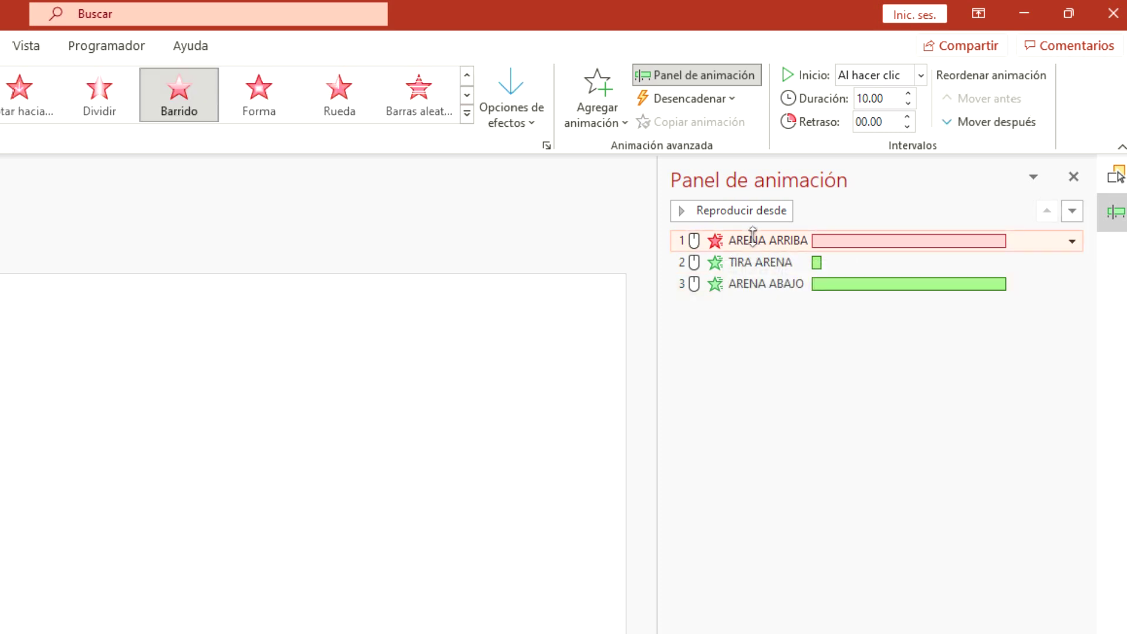
pyautogui.click(691, 98)
pyautogui.moveTo(709, 125)
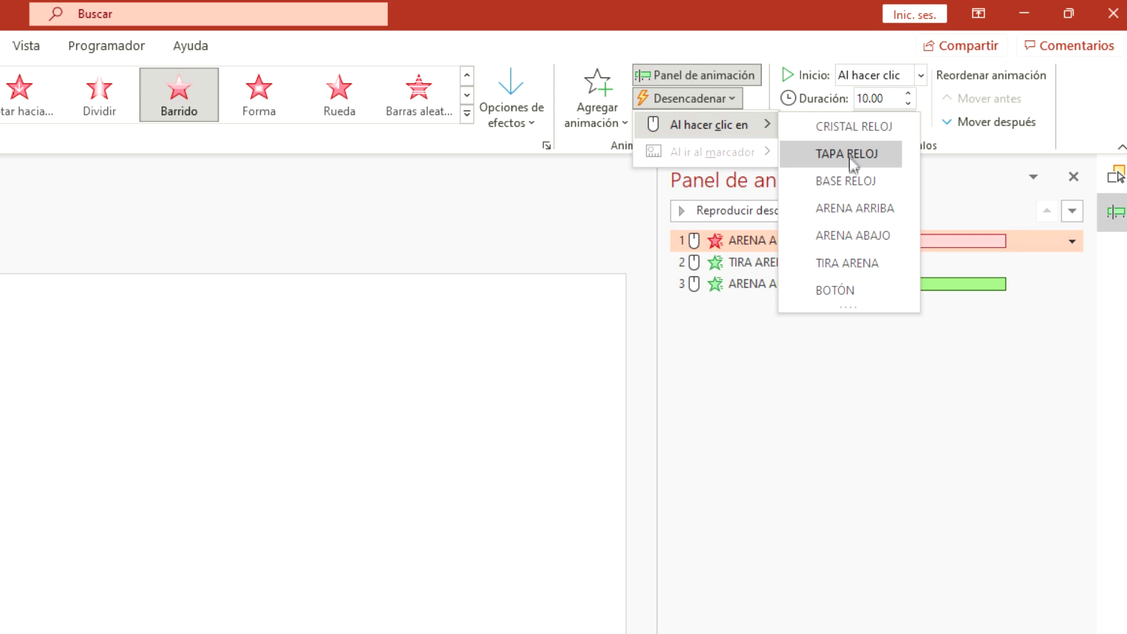
pyautogui.click(843, 291)
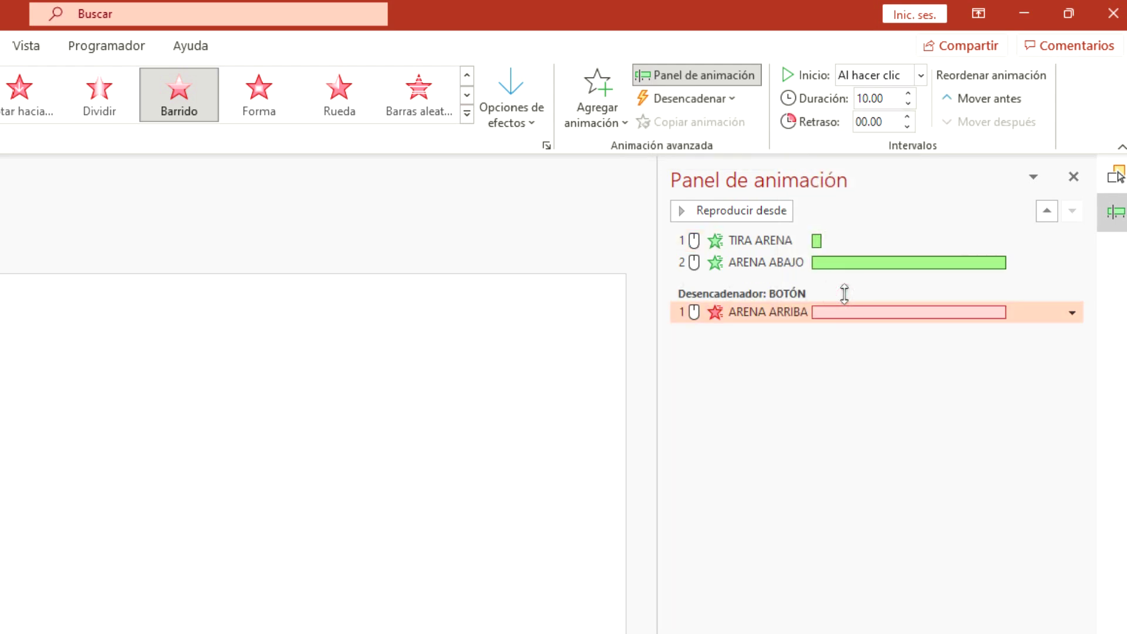
# Step: Move TIRA ARENA into the BOTÓN trigger group, starting with the previous animation
pyautogui.click(760, 311)
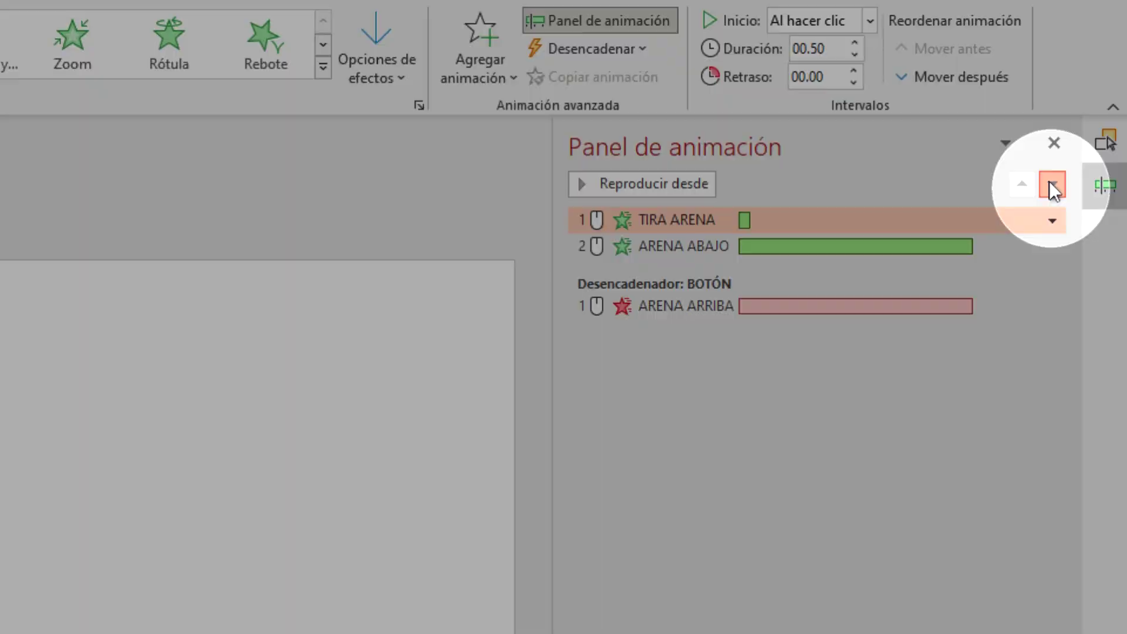
pyautogui.click(1050, 186)
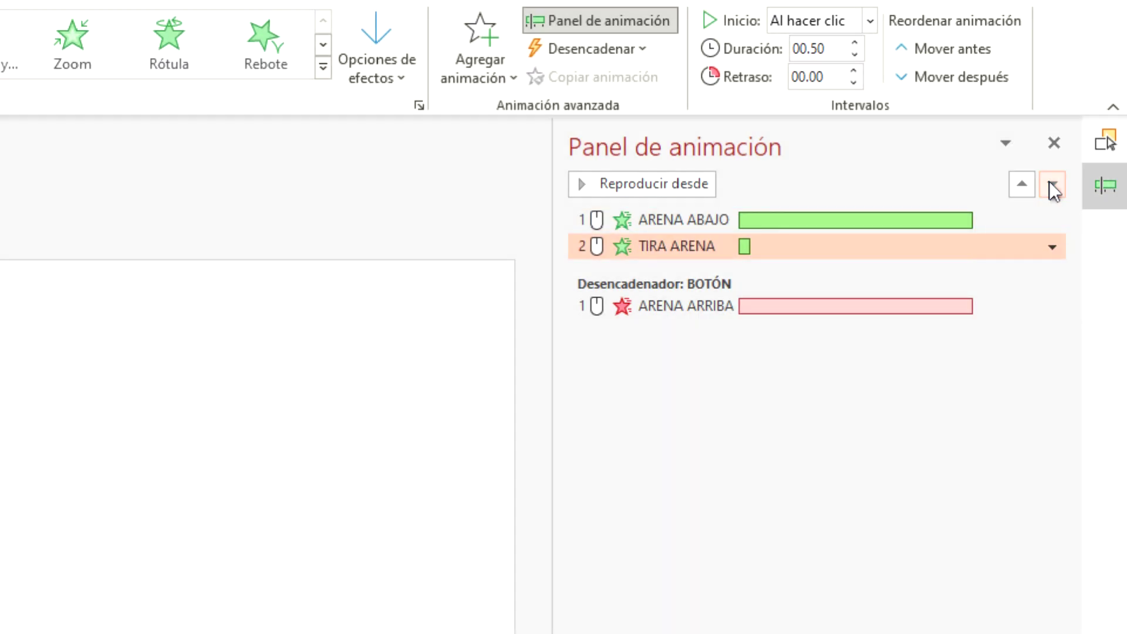
pyautogui.click(1048, 182)
pyautogui.click(1052, 182)
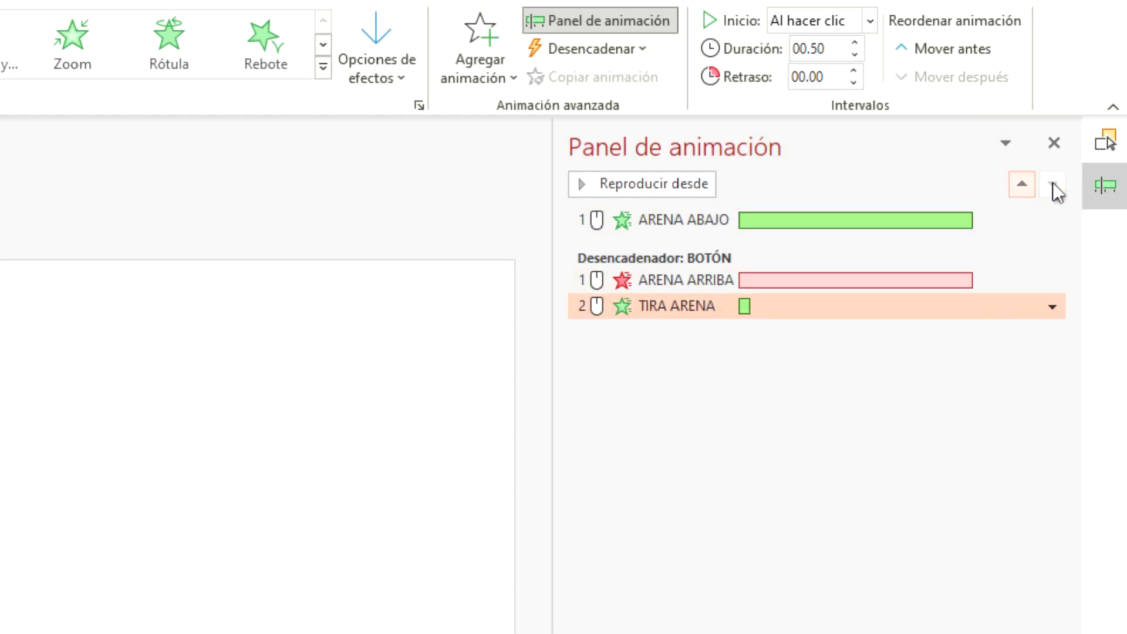
pyautogui.click(1057, 306)
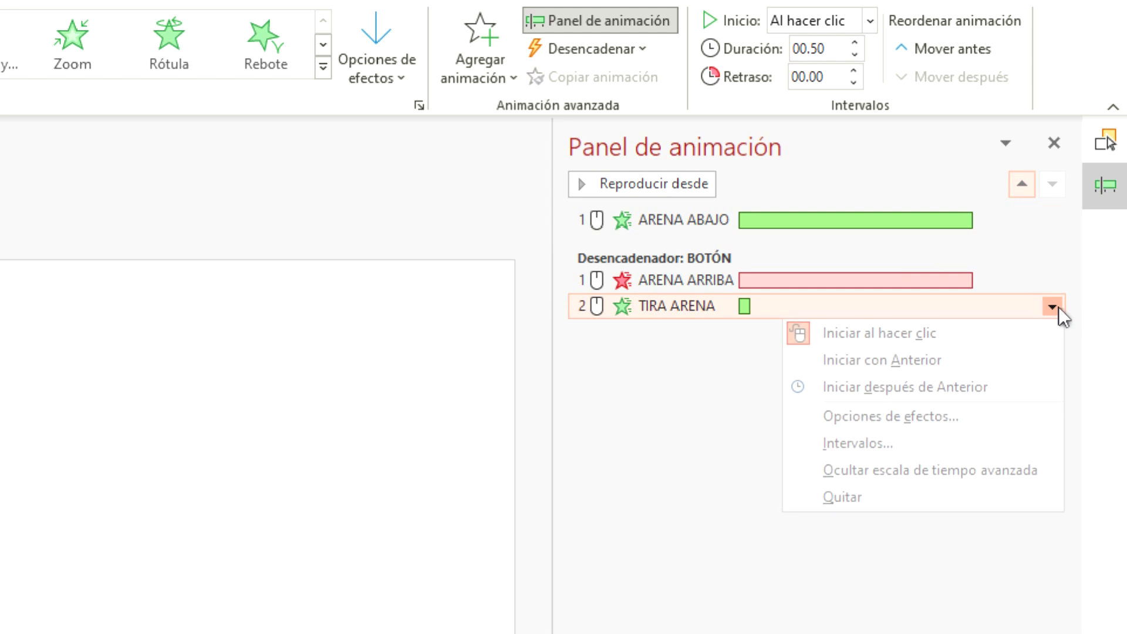
pyautogui.click(957, 363)
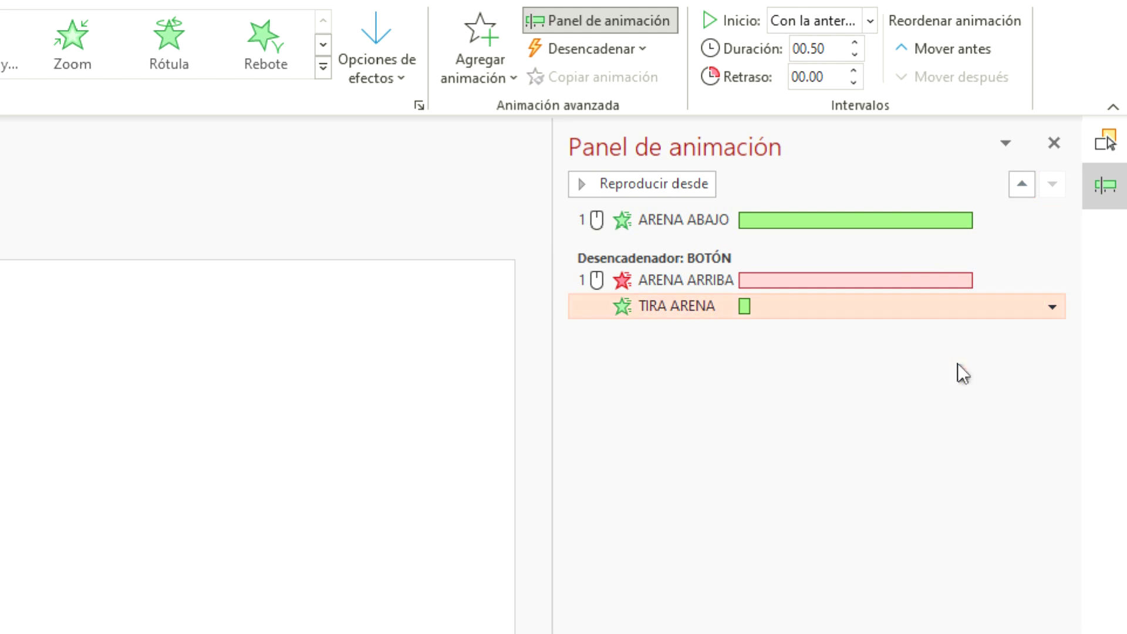
# Step: Move ARENA ABAJO after TIRA ARENA in the trigger group, starting with the previous
pyautogui.click(690, 220)
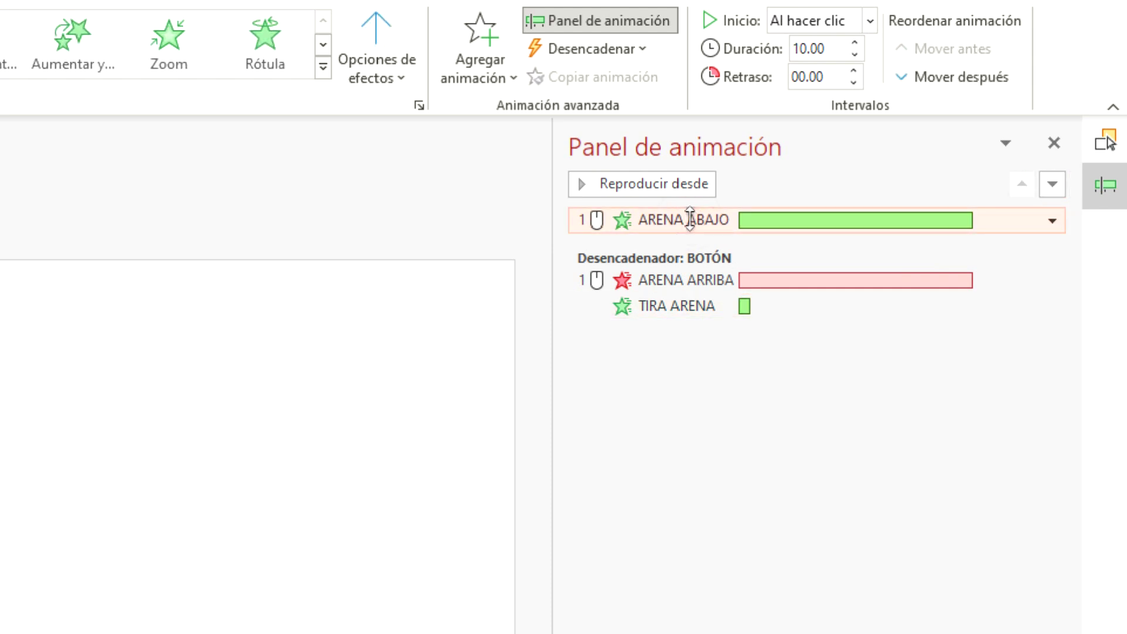
pyautogui.click(1048, 184)
pyautogui.click(1048, 184)
pyautogui.click(1048, 185)
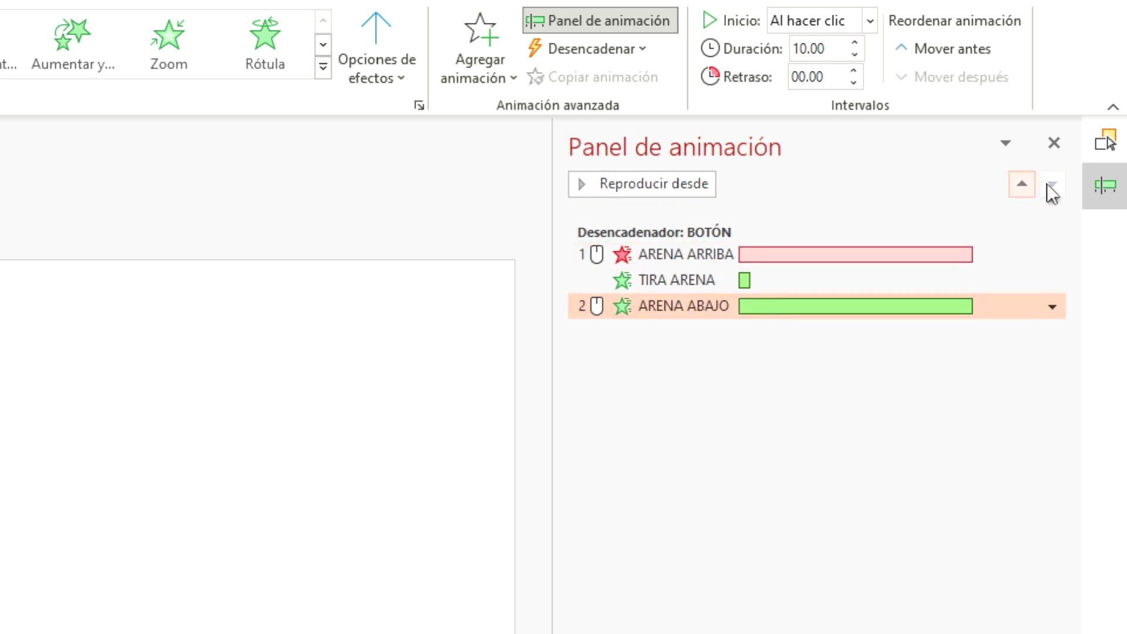
pyautogui.click(1048, 301)
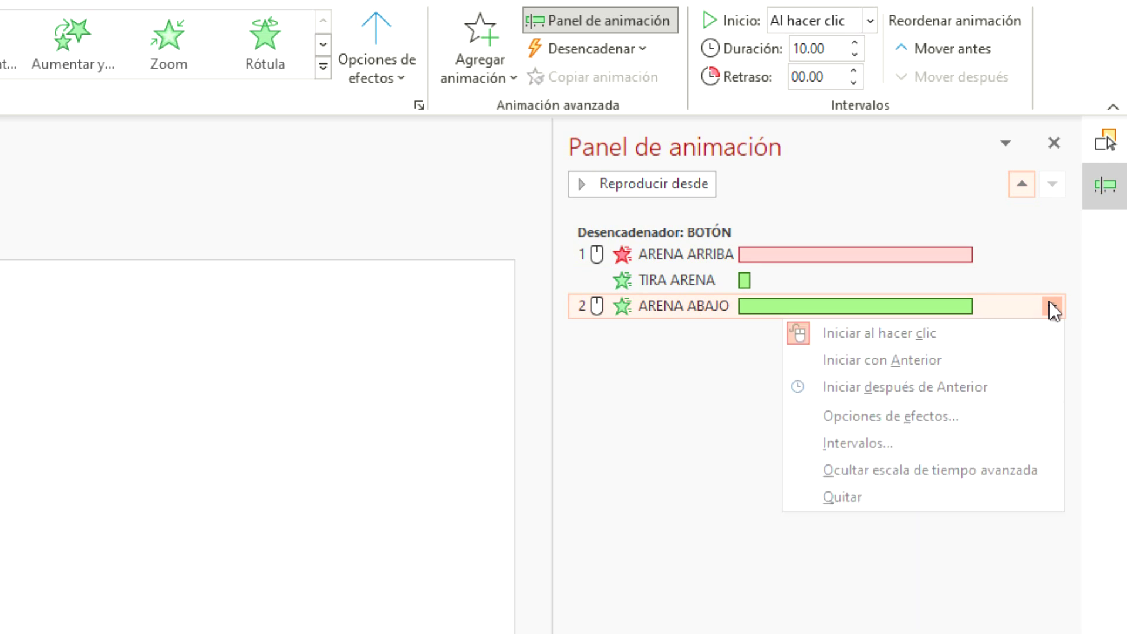
pyautogui.click(985, 366)
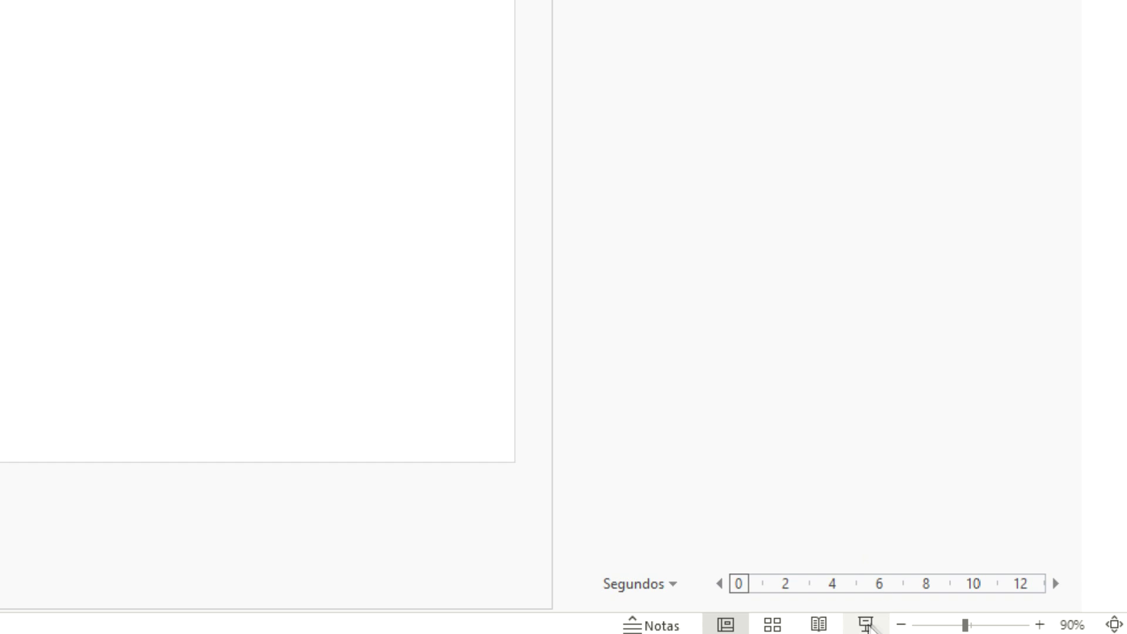
pyautogui.click(865, 624)
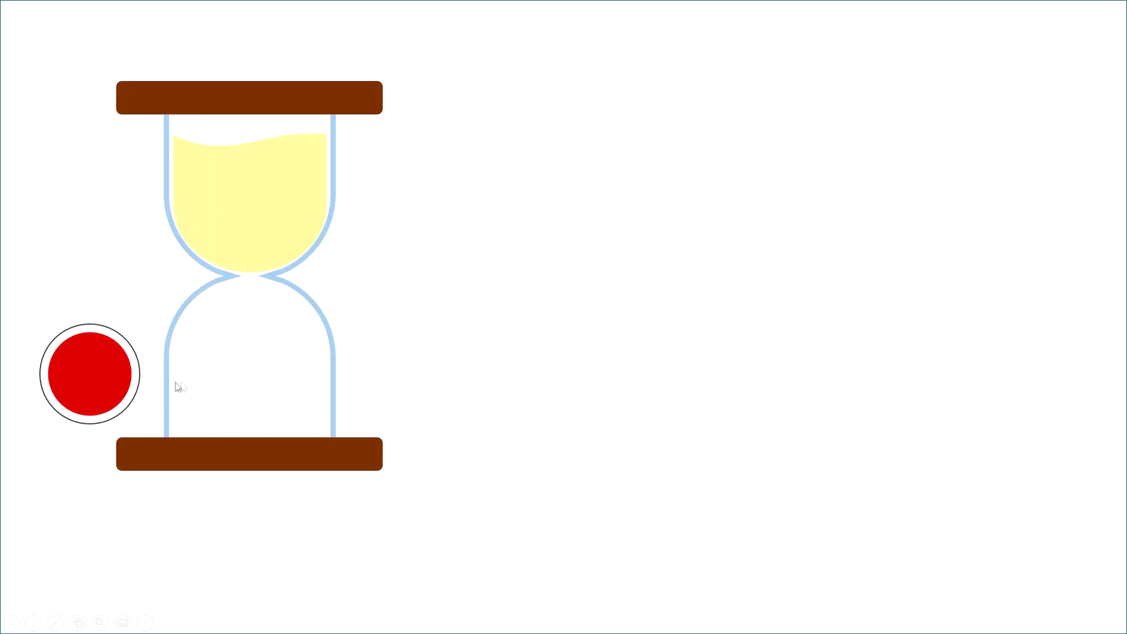
pyautogui.click(89, 375)
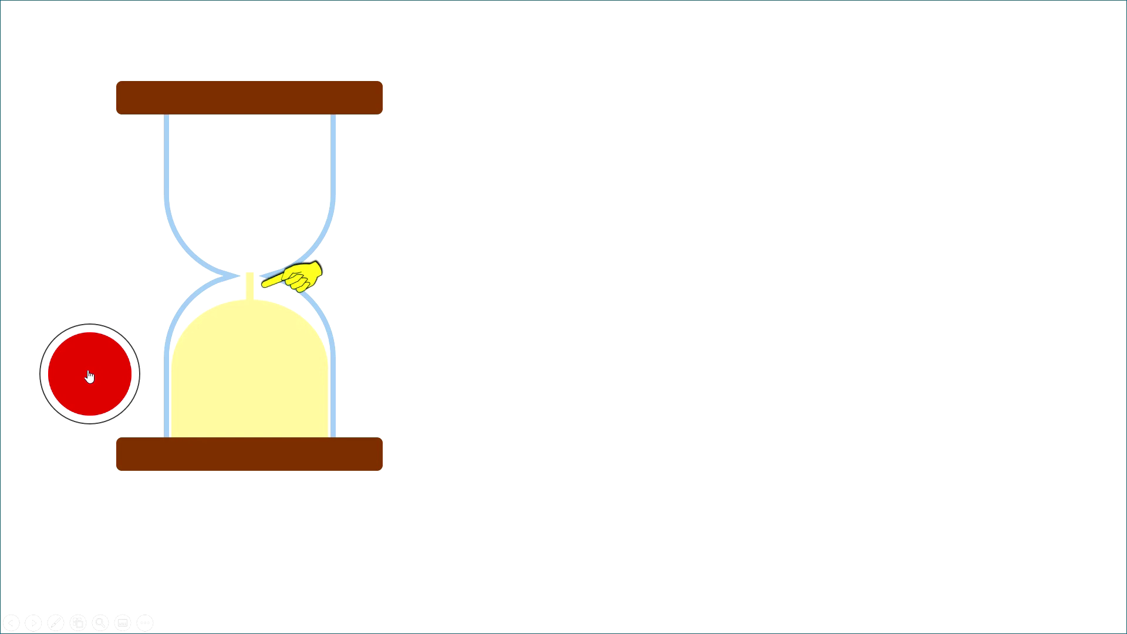
pyautogui.press('Escape')
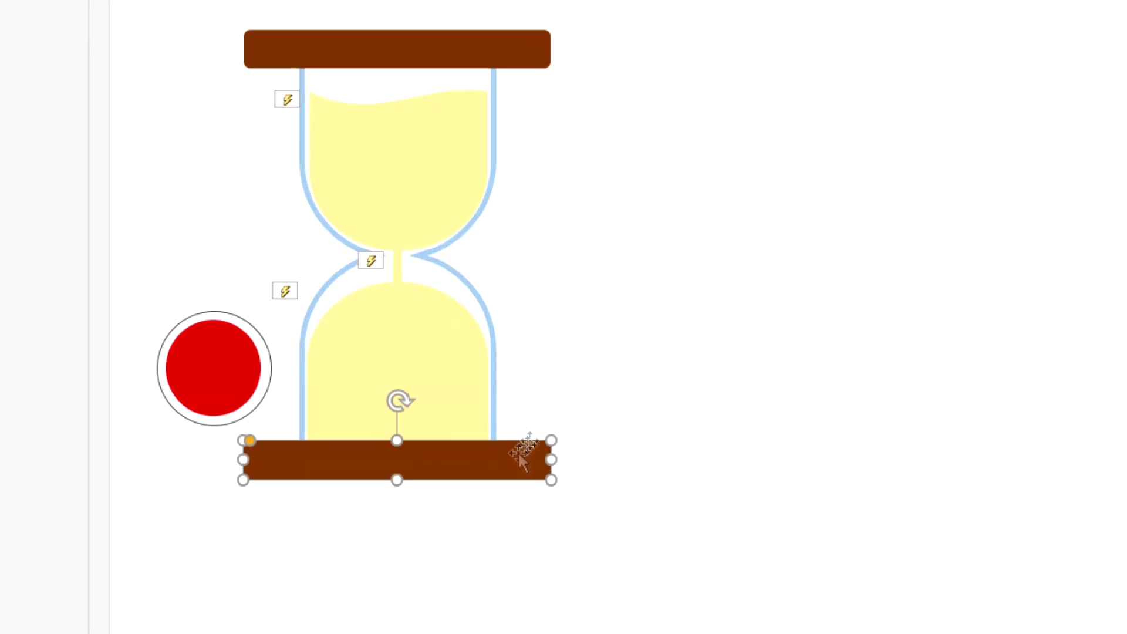
# Step: Bring the hourglass's bottom brown bar to the front, over the sand shapes
pyautogui.moveTo(356, 437); pyautogui.dragTo(370, 433)
pyautogui.moveTo(540, 421); pyautogui.dragTo(540, 421)
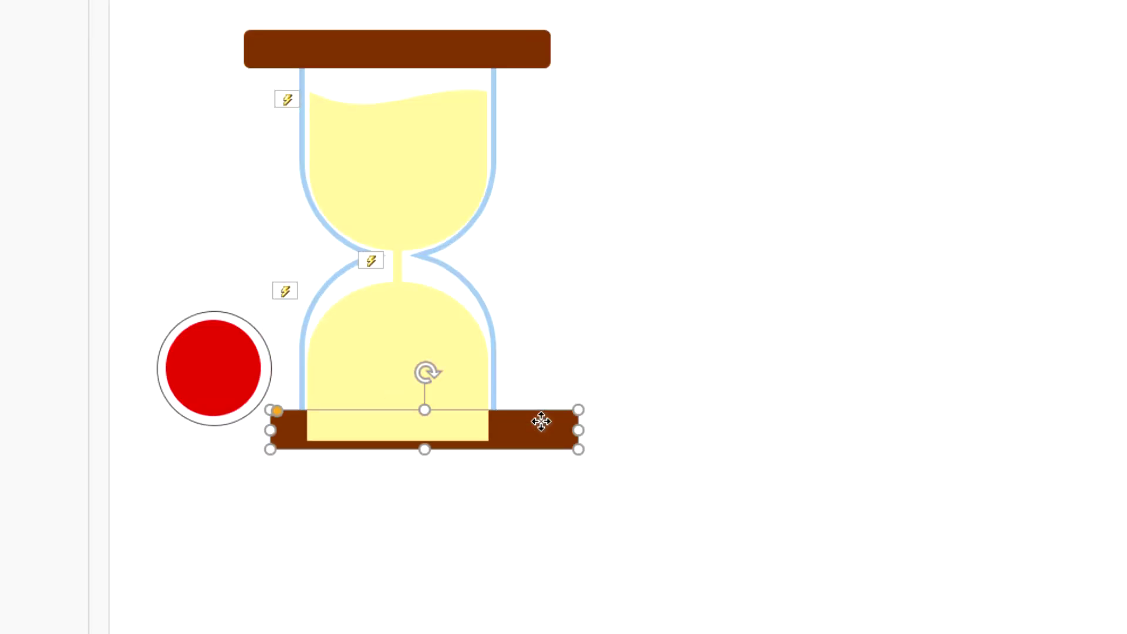
pyautogui.hotkey('ctrl', 'z')
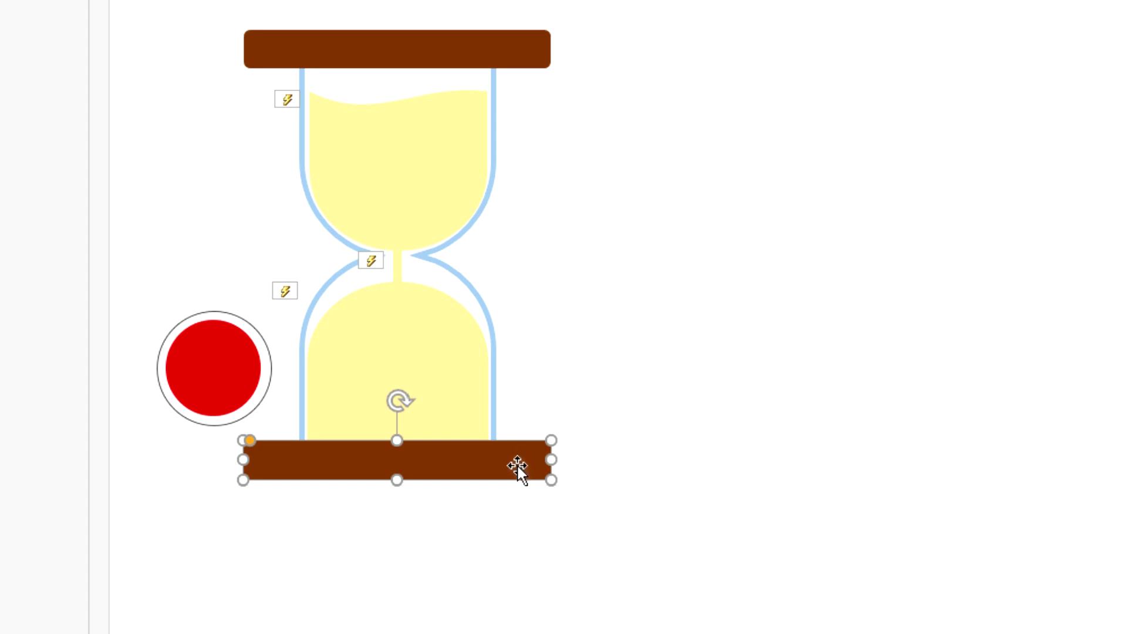
pyautogui.rightClick(518, 466)
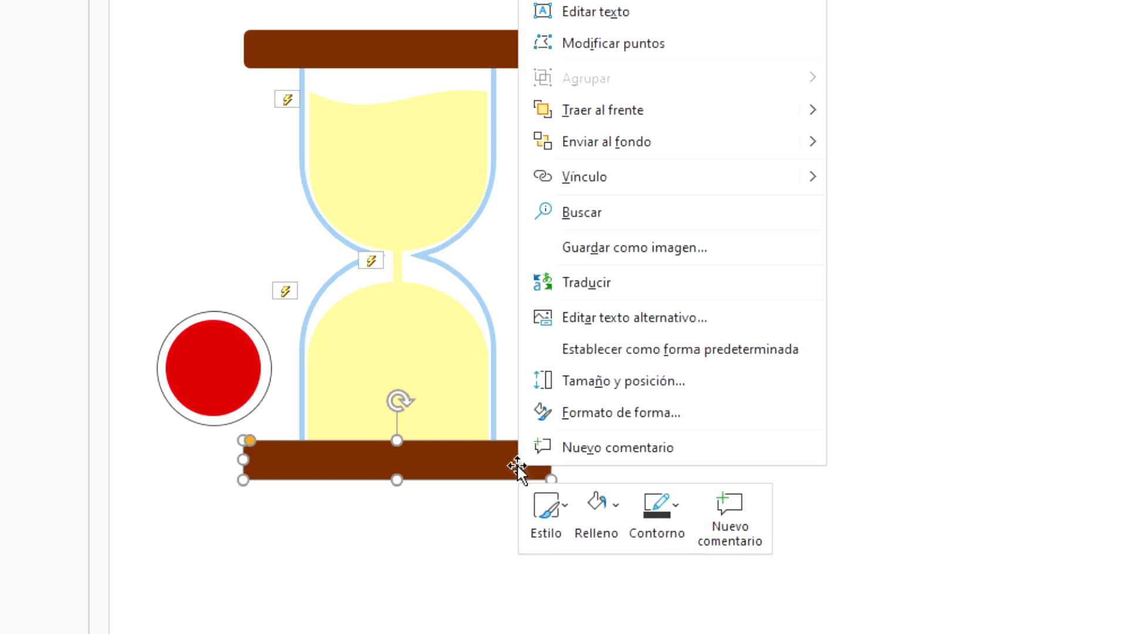
pyautogui.click(648, 113)
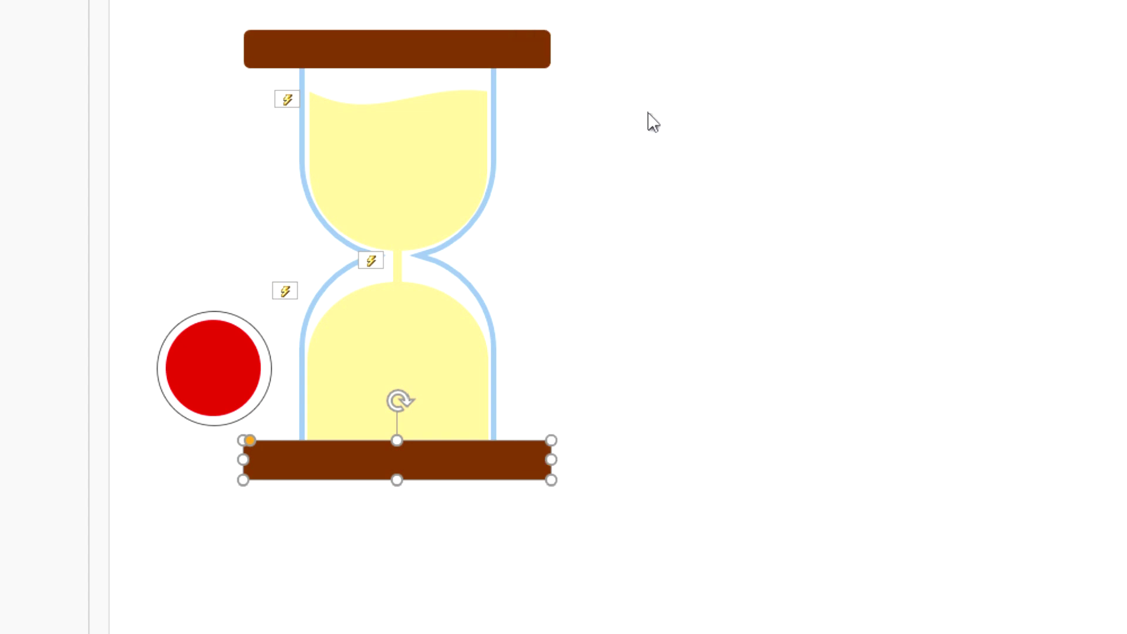
pyautogui.click(399, 271)
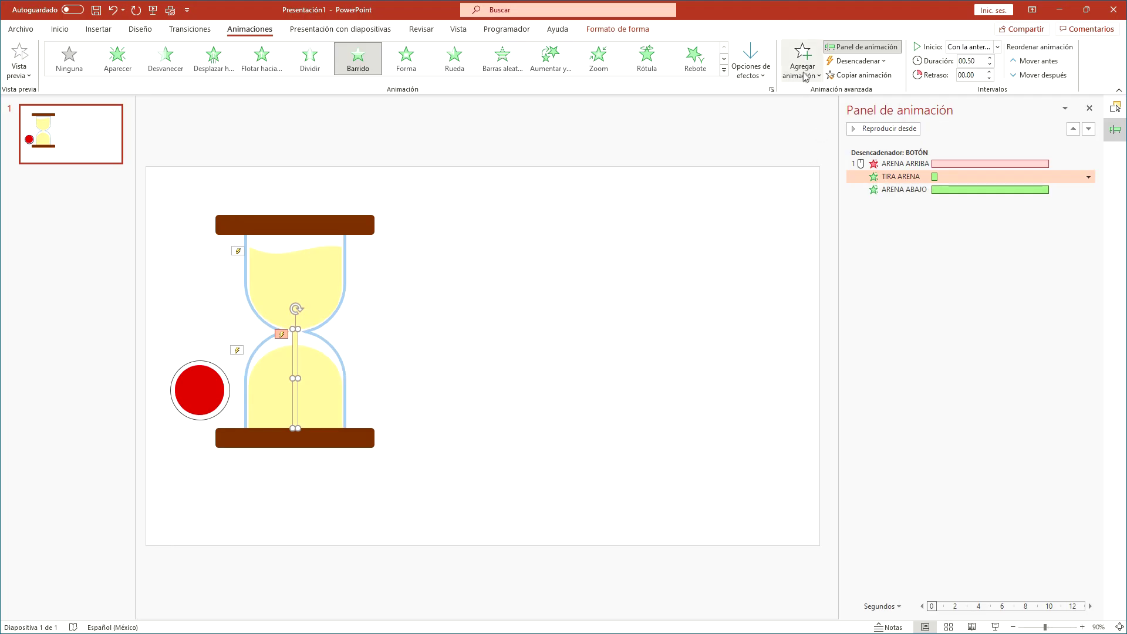
# Step: Add a Barrido exit to TIRA ARENA and move it below the green TIRA ARENA entrance
pyautogui.click(802, 70)
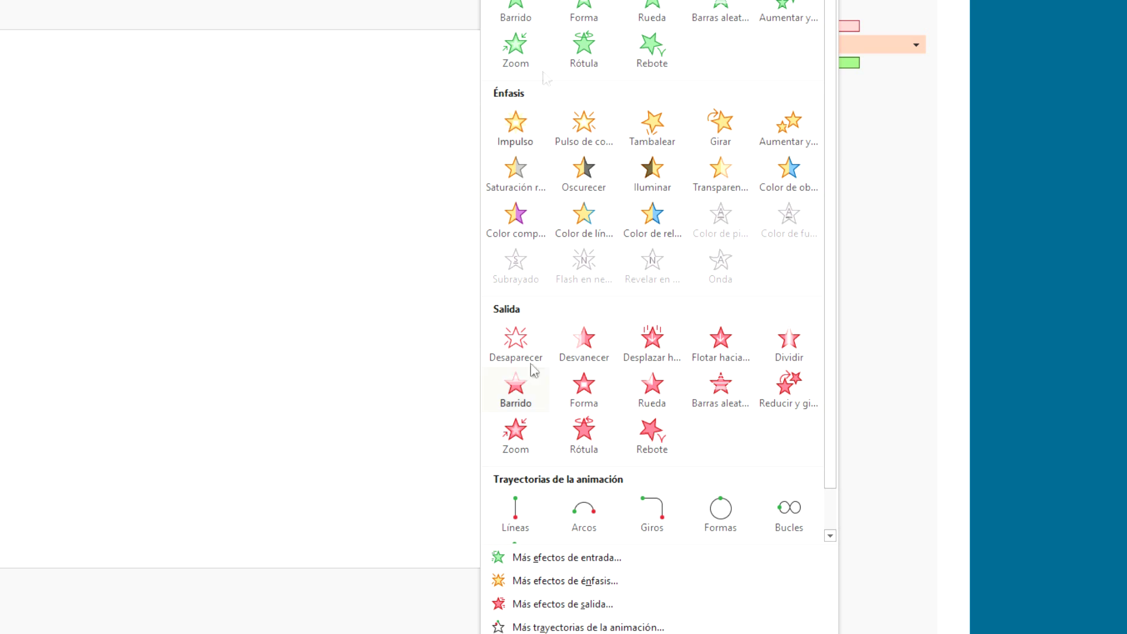
pyautogui.click(527, 403)
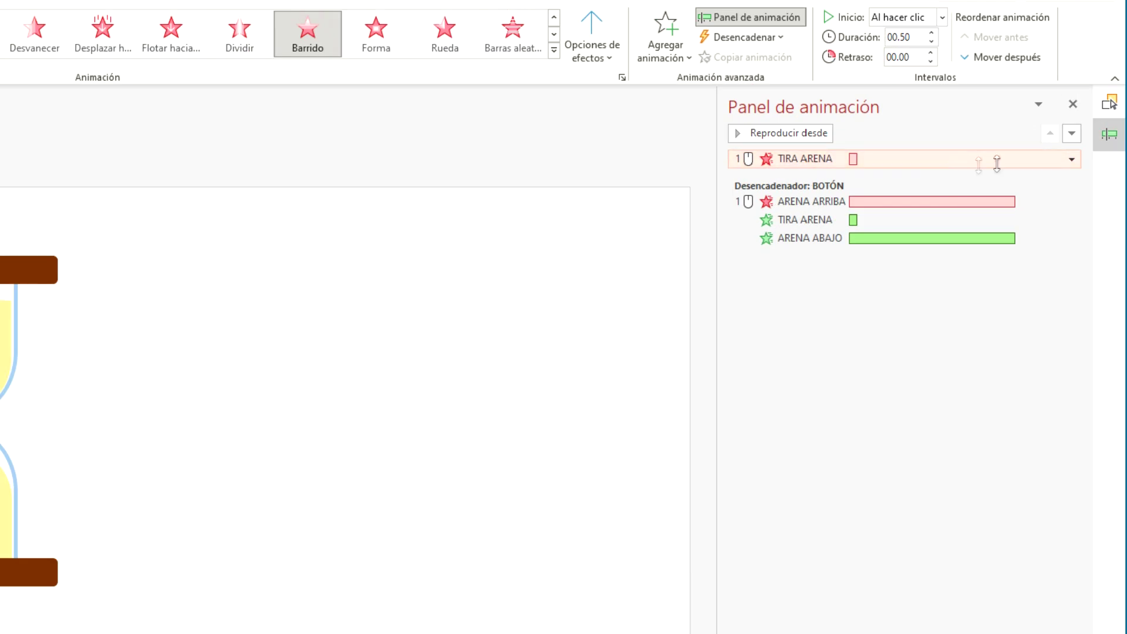
pyautogui.click(1072, 134)
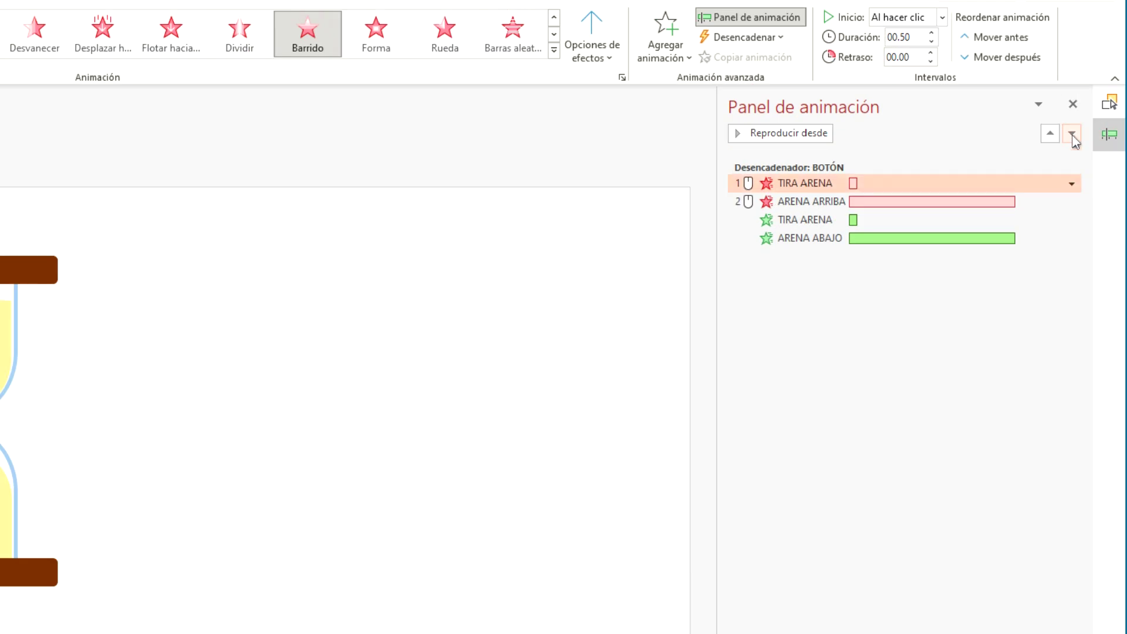
pyautogui.click(1071, 134)
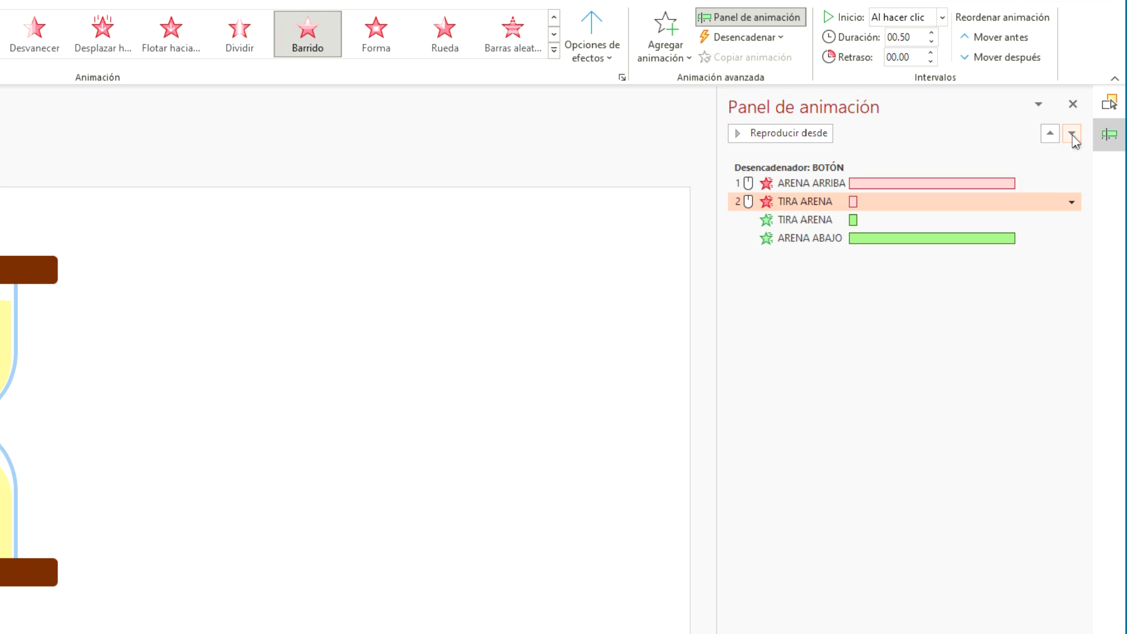
pyautogui.click(1072, 134)
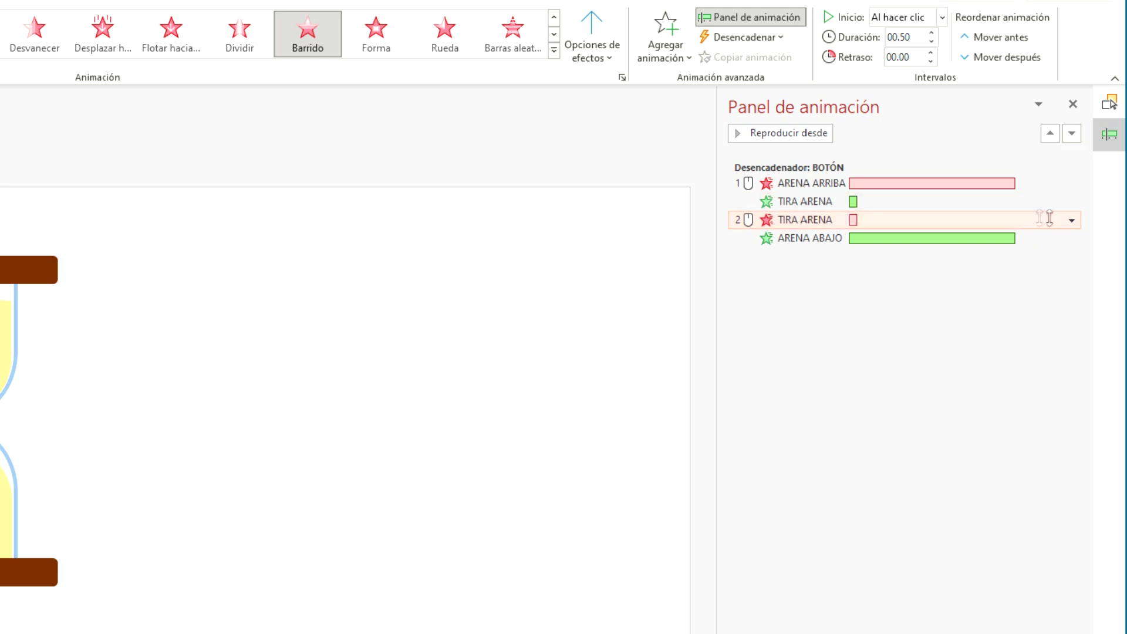
# Step: Set the red TIRA ARENA exit to Iniciar con anterior with a 9.50-second delay
pyautogui.click(1071, 221)
pyautogui.click(924, 258)
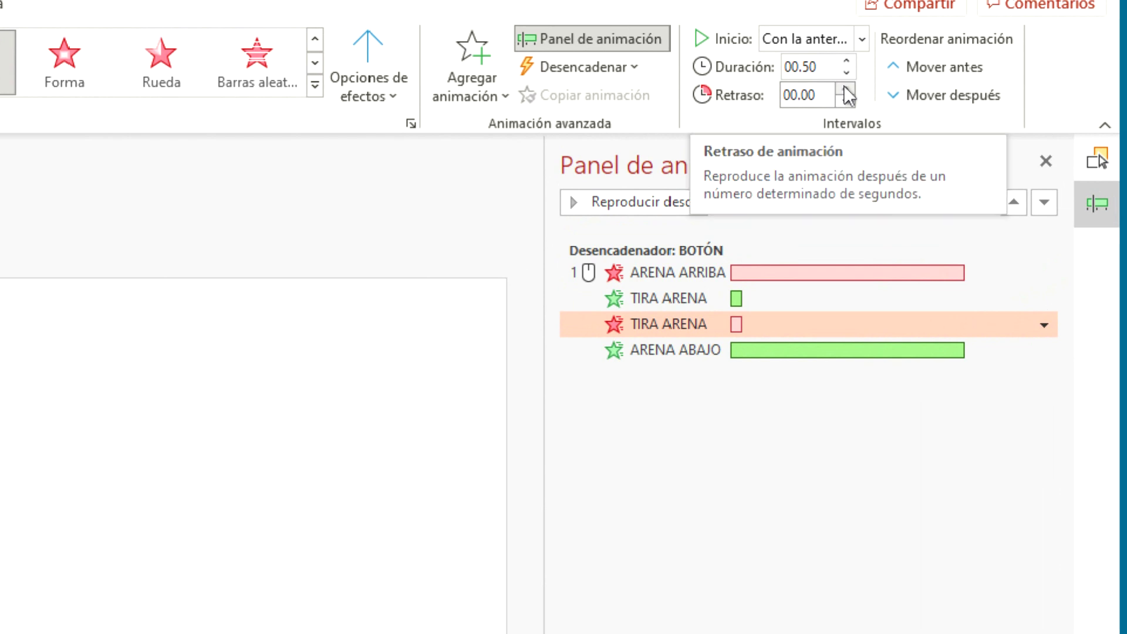
pyautogui.click(845, 88)
pyautogui.click(845, 88)
pyautogui.click(845, 88)
pyautogui.click(845, 88)
pyautogui.click(845, 88)
pyautogui.click(845, 88)
pyautogui.click(845, 88)
pyautogui.click(845, 88)
pyautogui.click(845, 88)
pyautogui.click(845, 88)
pyautogui.click(845, 88)
pyautogui.click(845, 88)
pyautogui.click(845, 88)
pyautogui.click(845, 89)
pyautogui.click(845, 88)
pyautogui.click(845, 88)
pyautogui.click(845, 88)
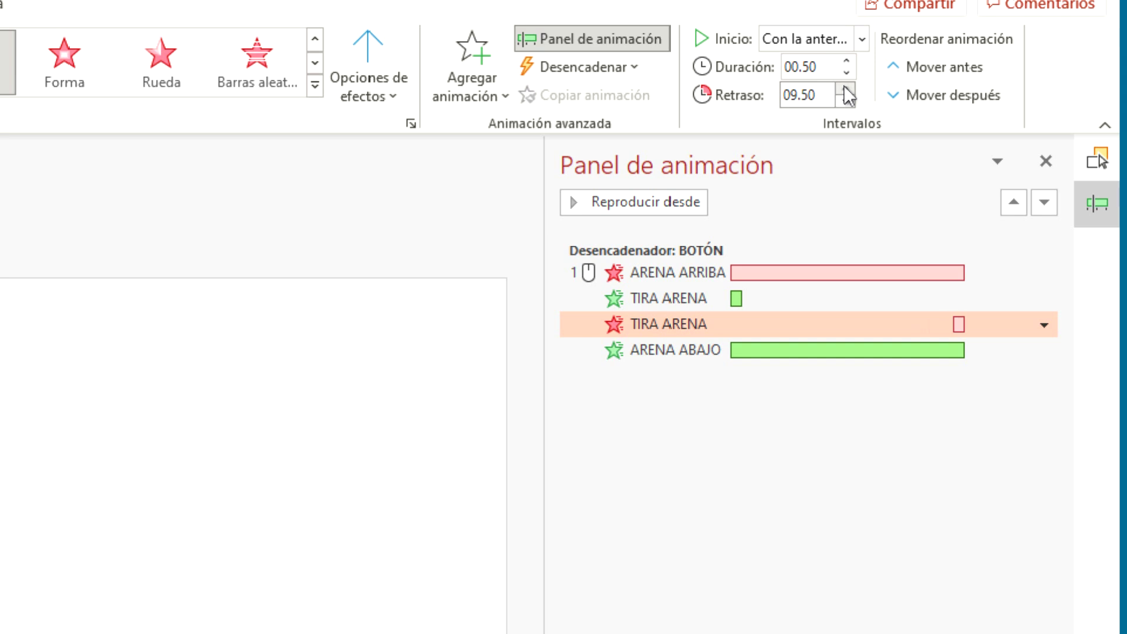
pyautogui.click(832, 445)
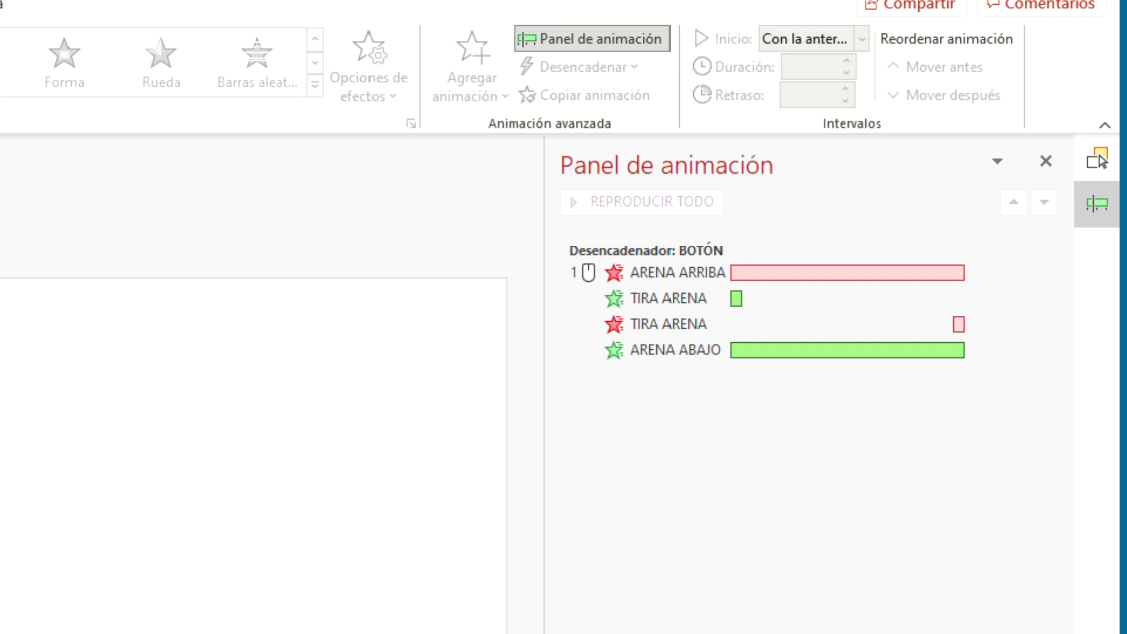
pyautogui.click(866, 626)
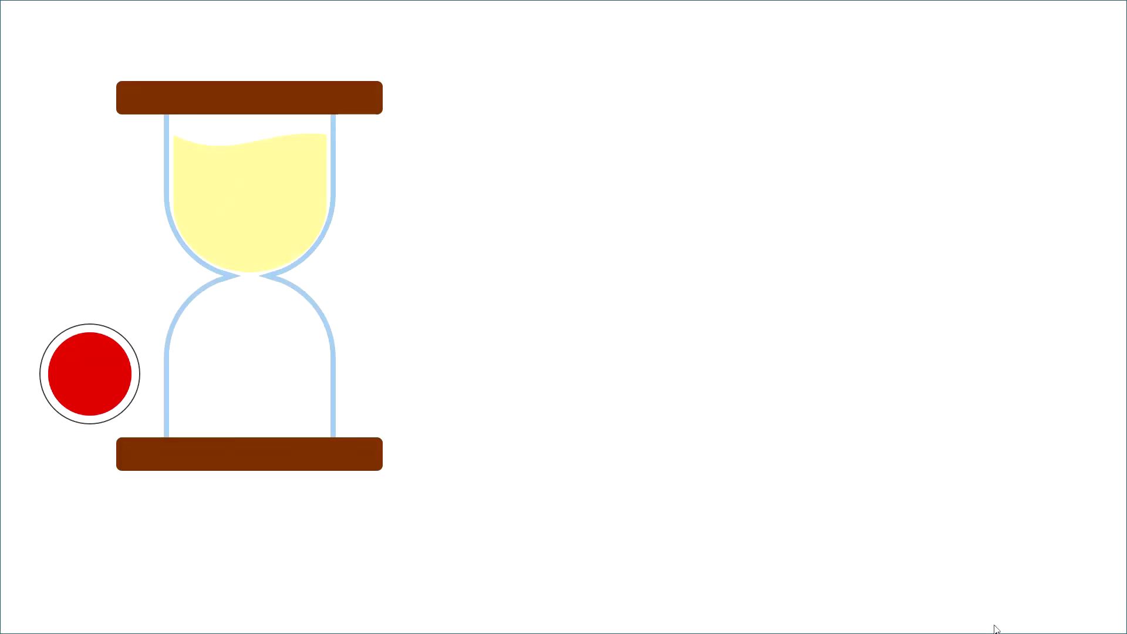
pyautogui.click(75, 390)
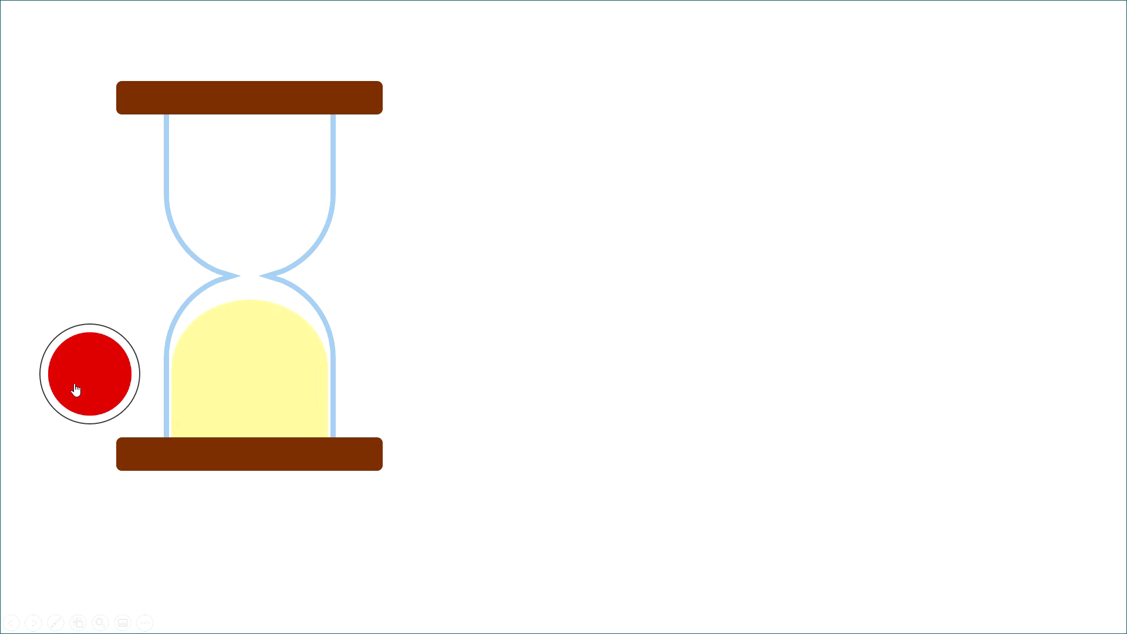
pyautogui.press('Escape')
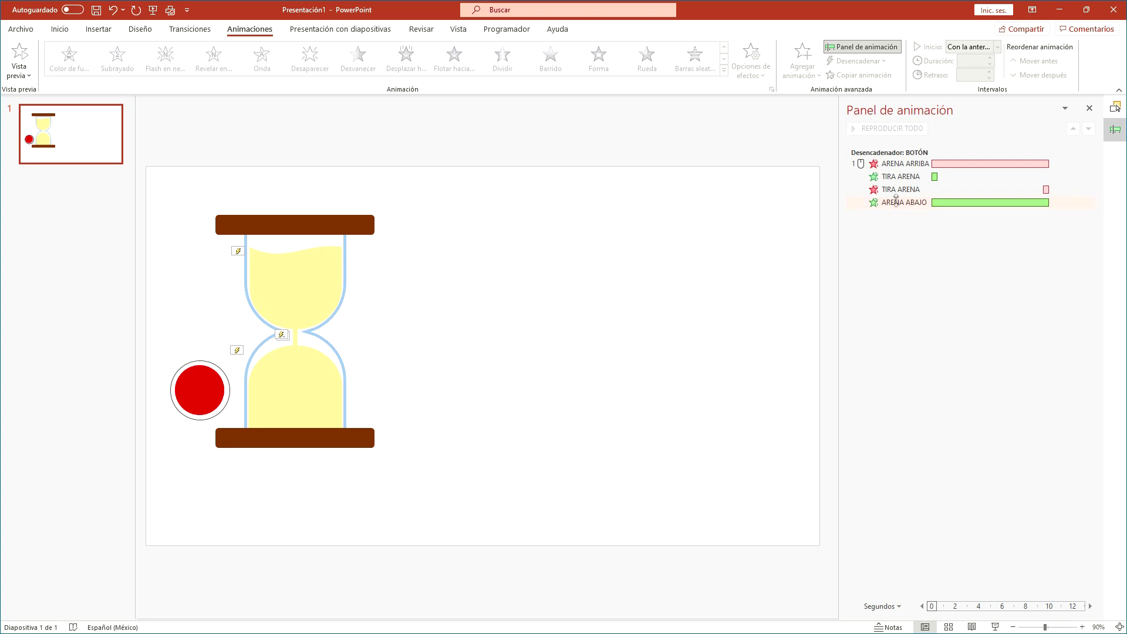
# Step: Change the red TIRA ARENA exit's wipe direction to Desde arriba
pyautogui.click(896, 200)
pyautogui.click(902, 187)
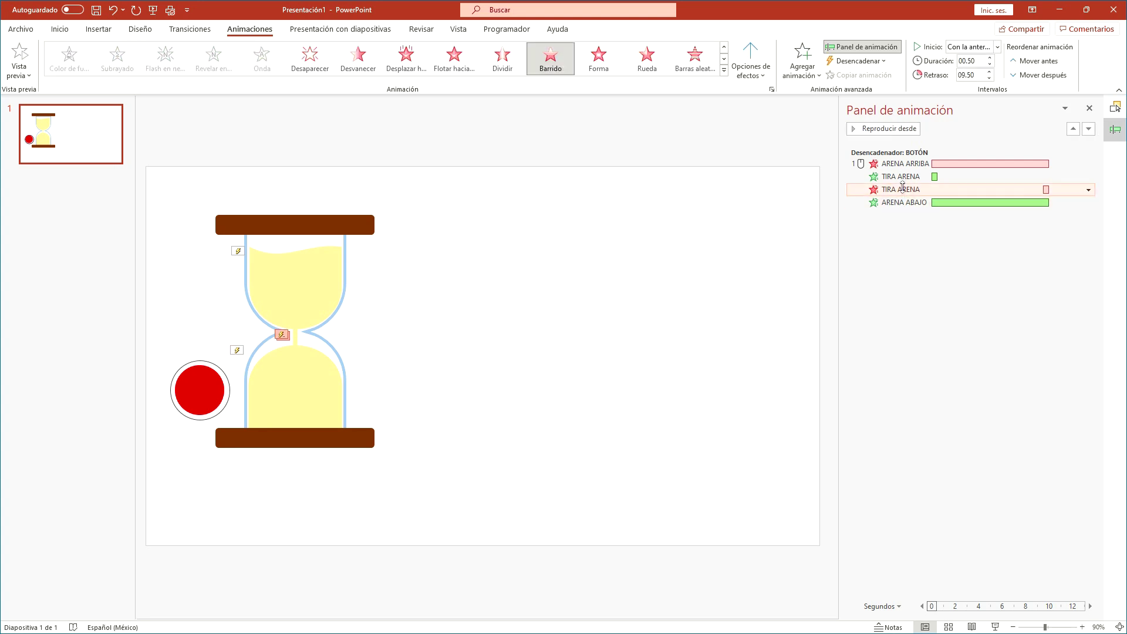
pyautogui.click(754, 71)
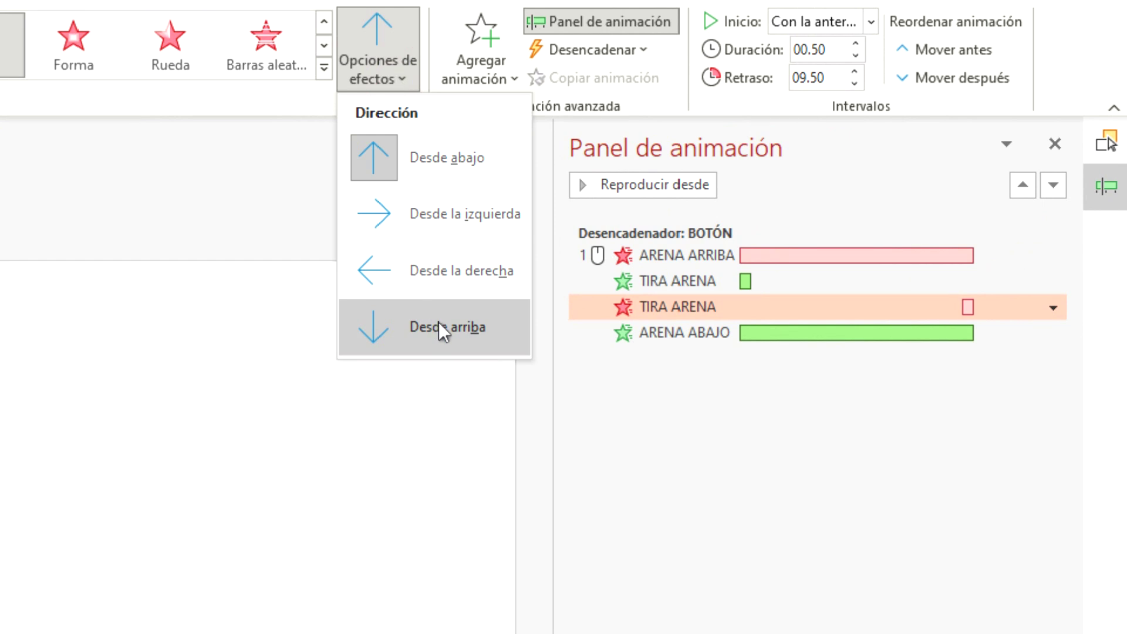
pyautogui.click(438, 324)
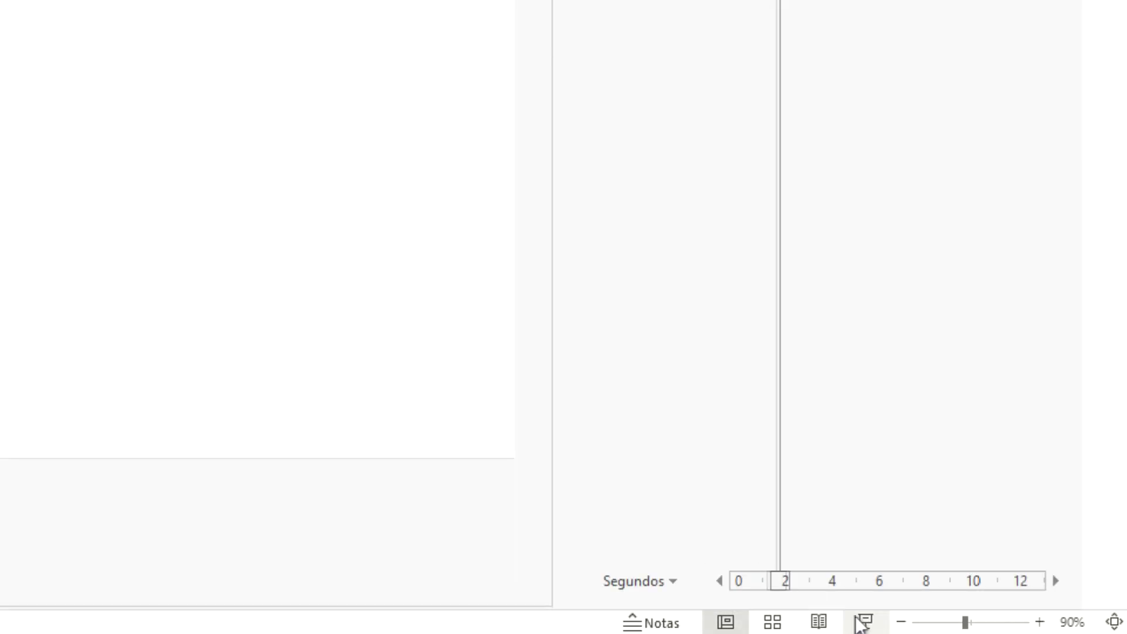
# Step: Run the slide show and click the red button to test the sand flow
pyautogui.click(863, 621)
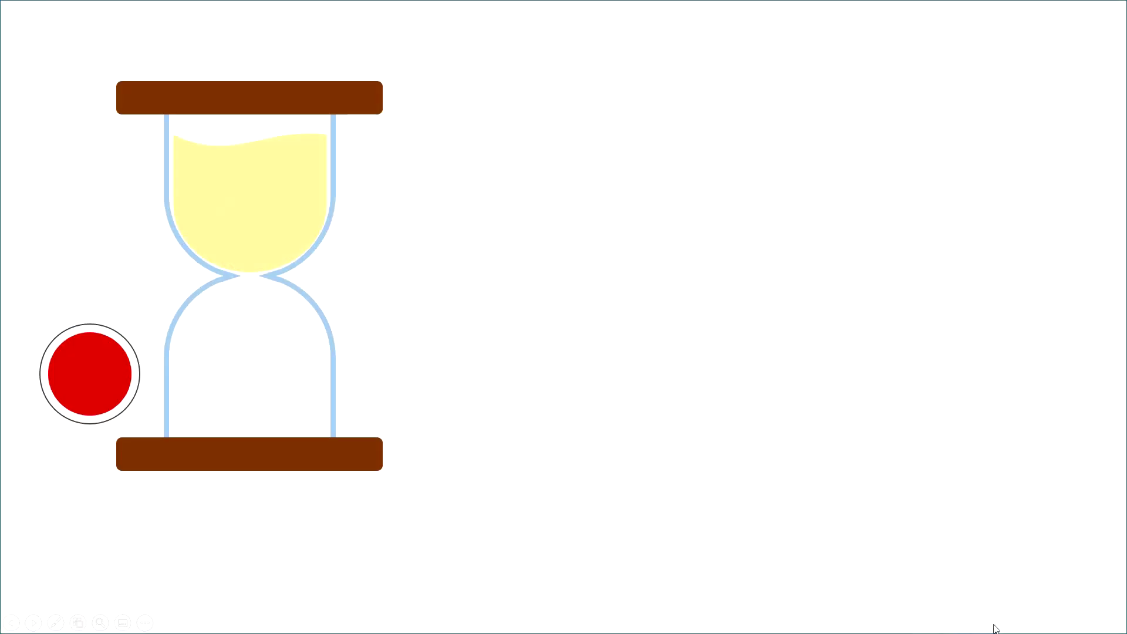
pyautogui.click(98, 358)
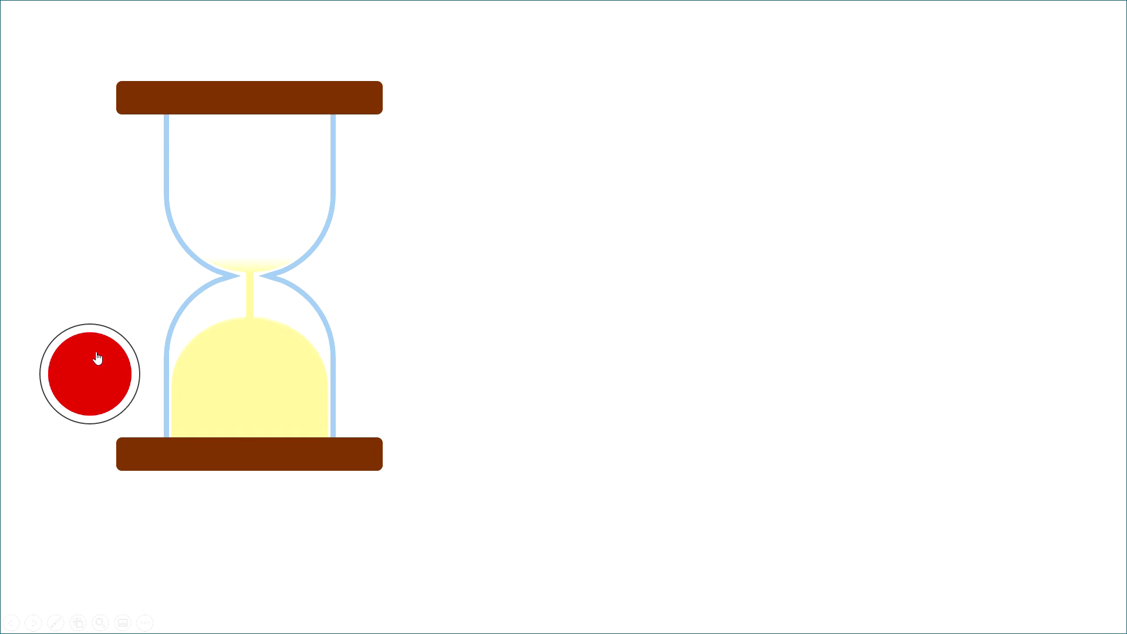
pyautogui.press('Escape')
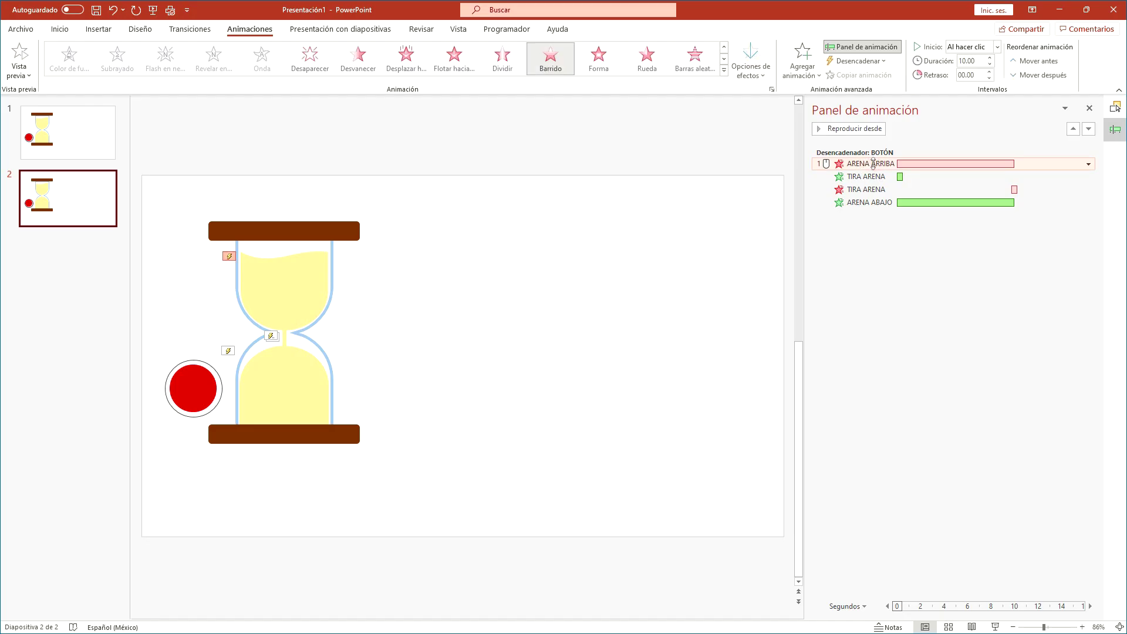
# Step: Change the ARENA ARRIBA wipe exit duration from 59 seconds to 2:00 in its Timing settings
pyautogui.click(824, 121)
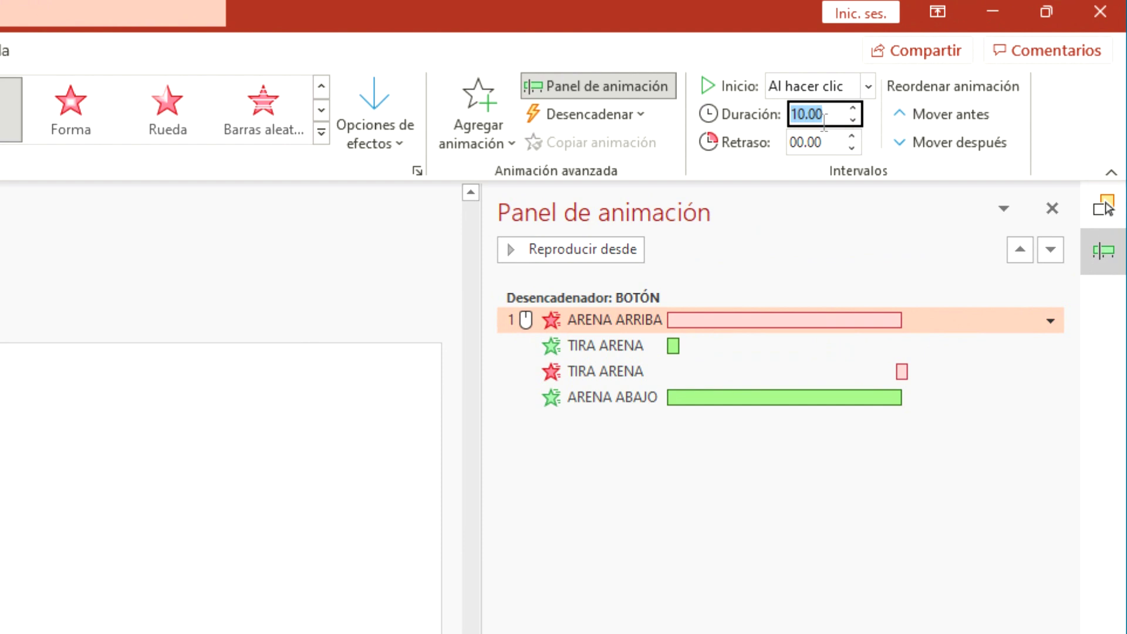
pyautogui.write('59')
pyautogui.press('Return')
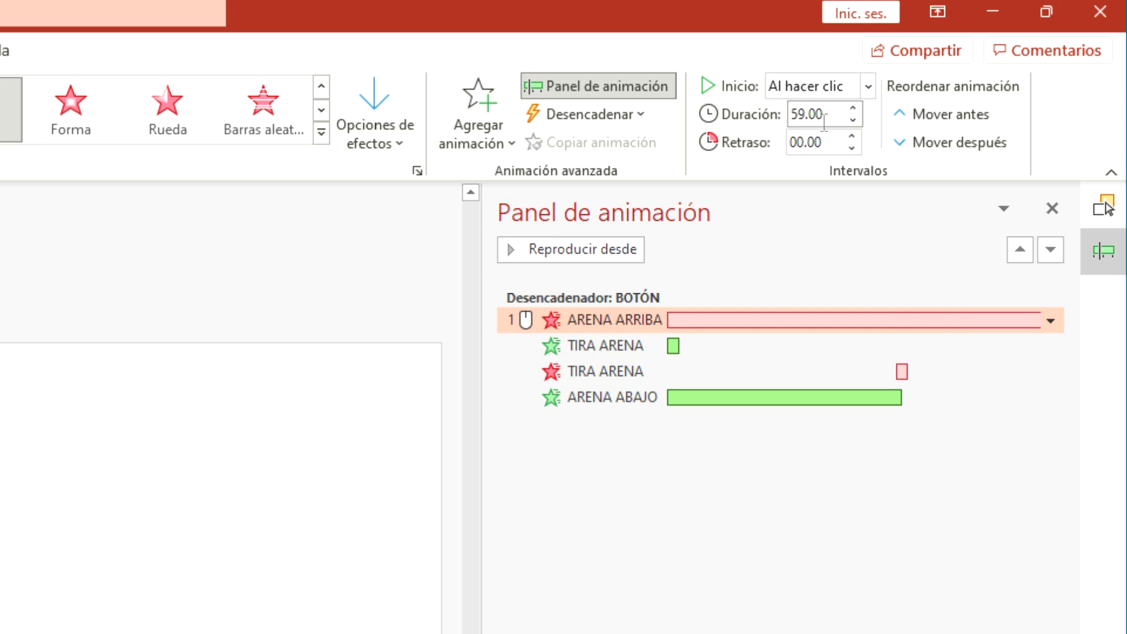
pyautogui.click(824, 121)
pyautogui.write('2:00')
pyautogui.press('Return')
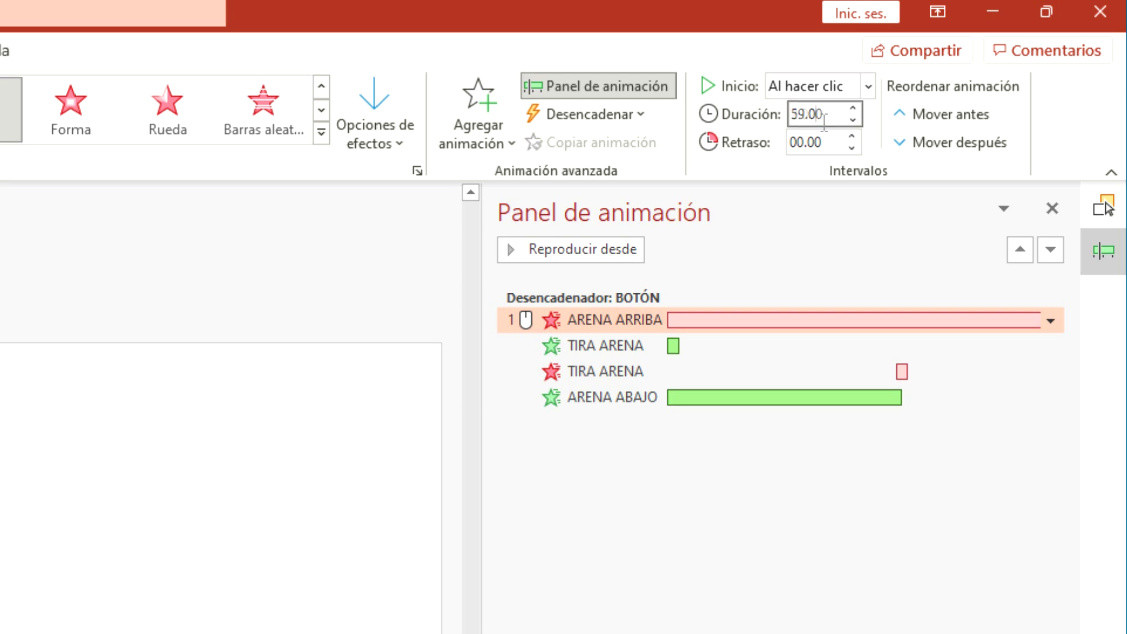
pyautogui.click(1049, 321)
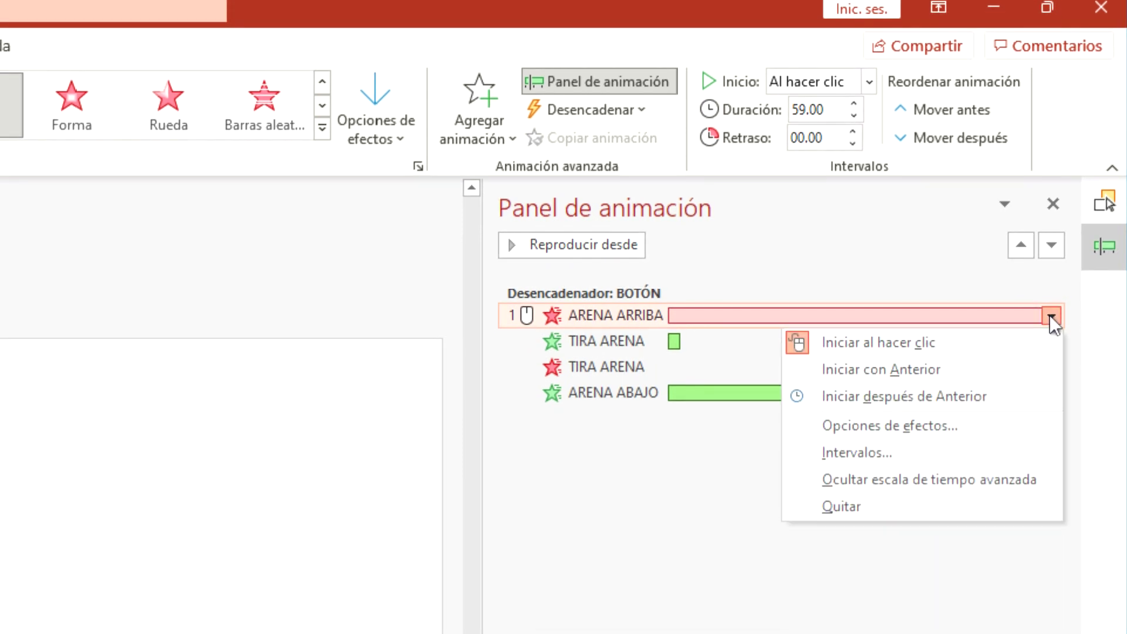
pyautogui.click(895, 455)
pyautogui.click(440, 317)
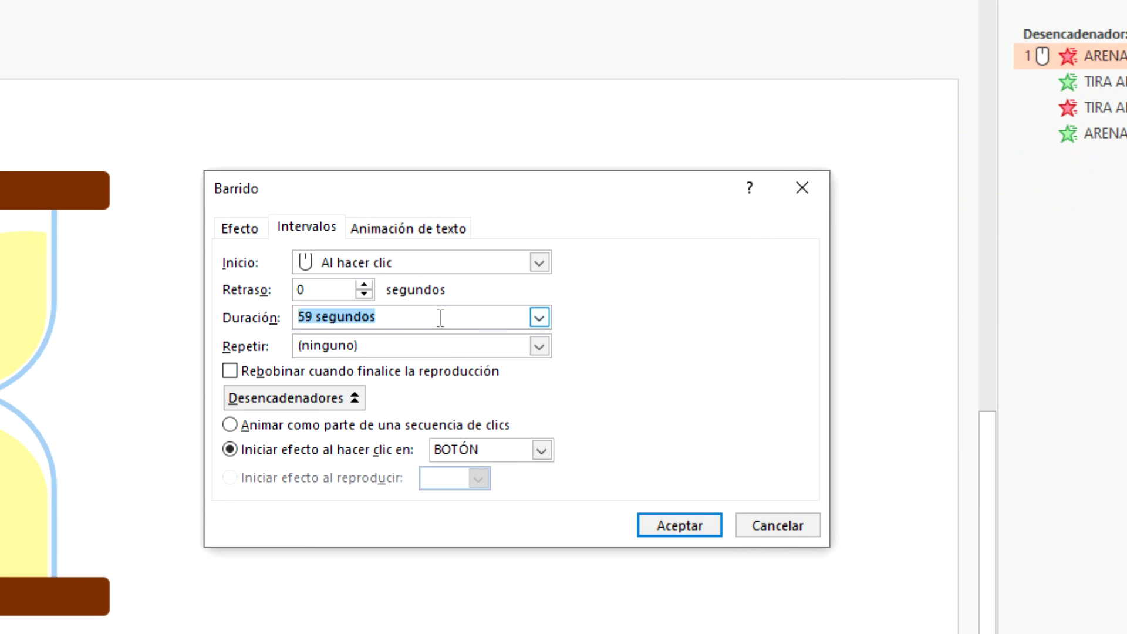
pyautogui.write('2:00')
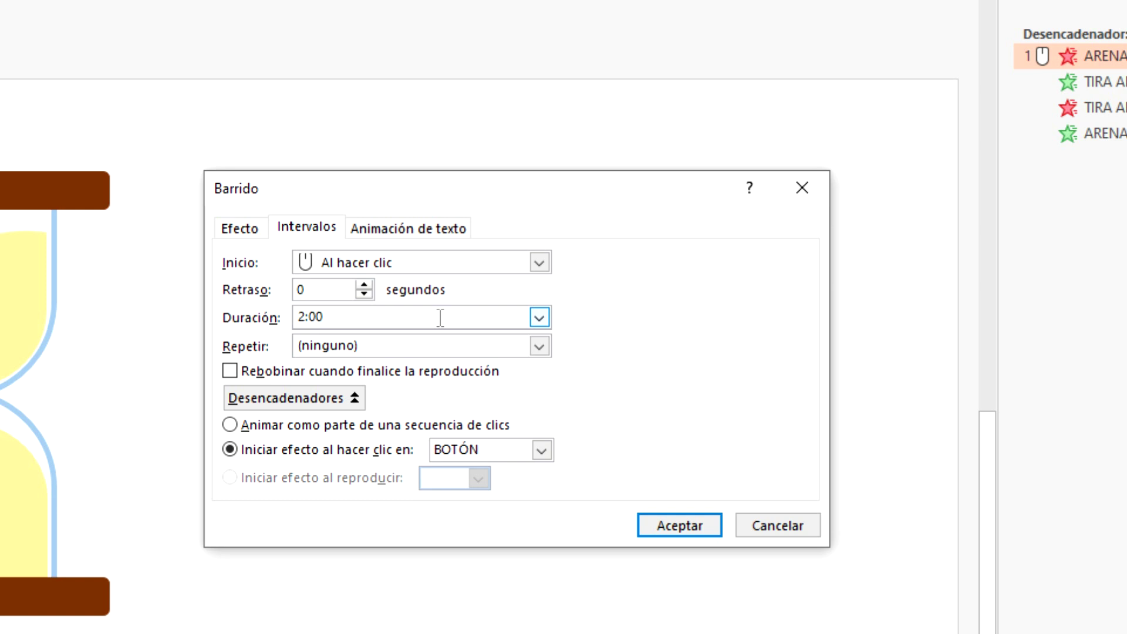
pyautogui.press('Return')
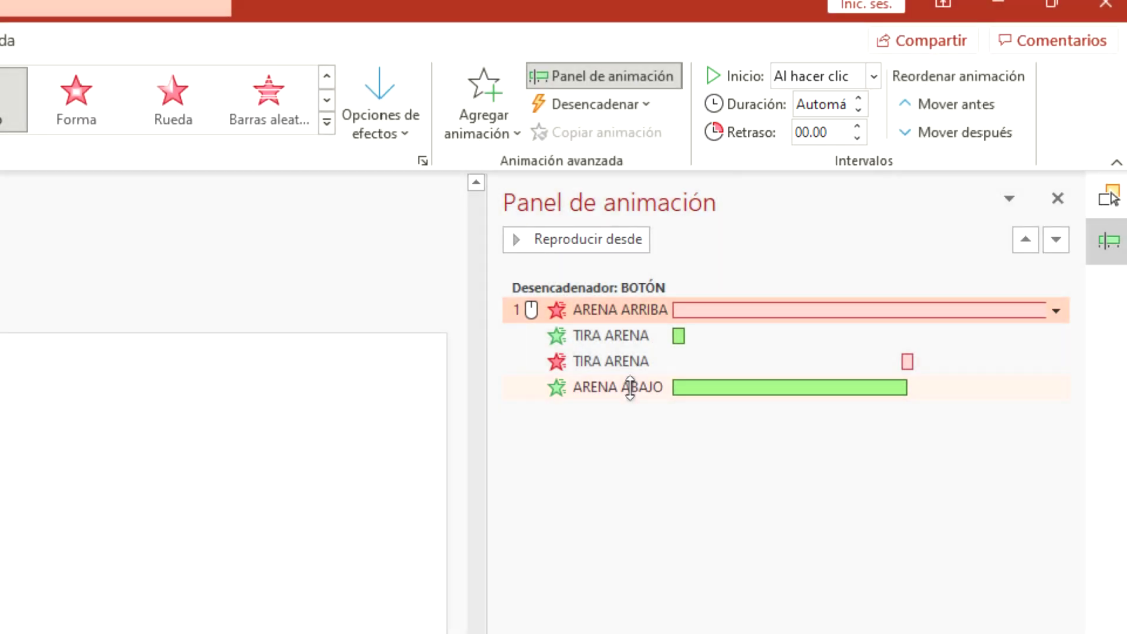
# Step: Set the ARENA ABAJO animation duration to 2:00 in its Timing settings
pyautogui.click(629, 388)
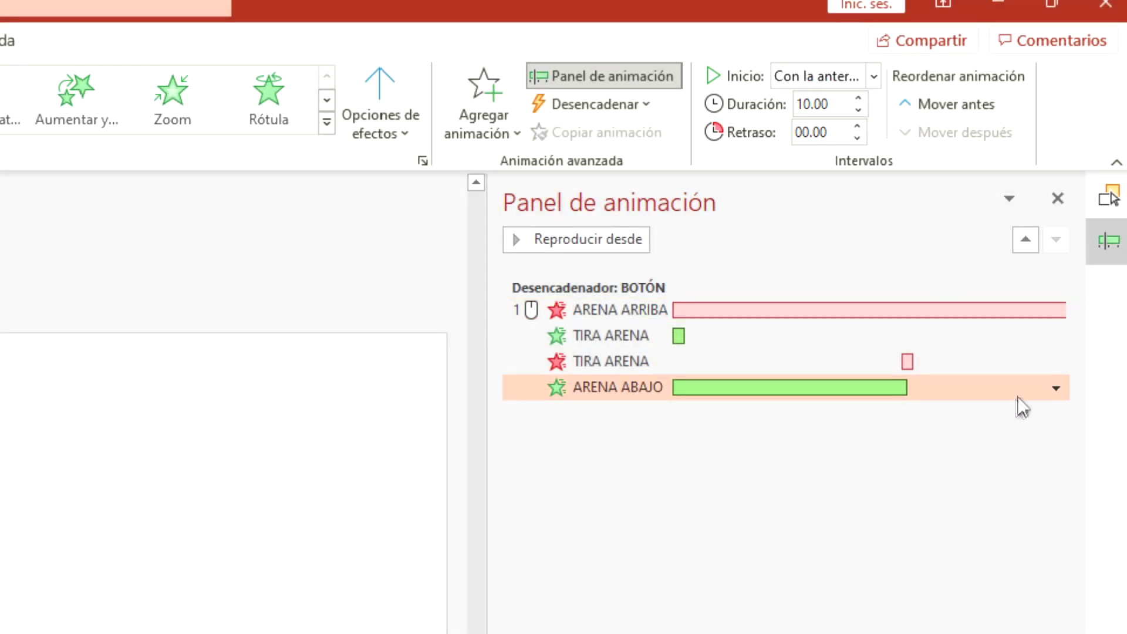
pyautogui.click(1057, 388)
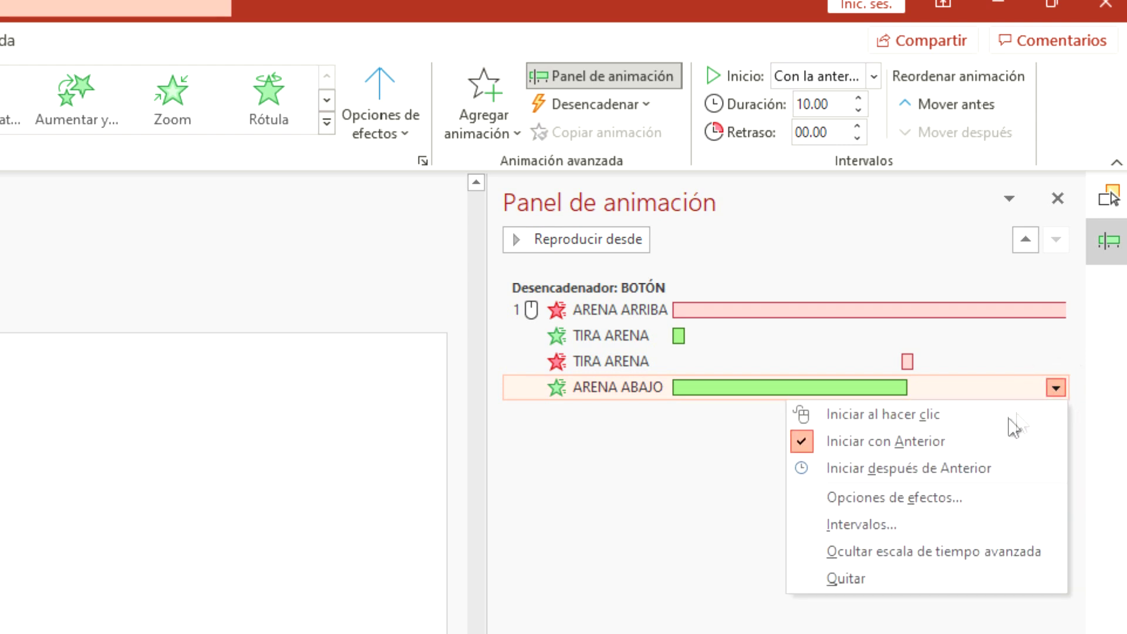
pyautogui.click(927, 526)
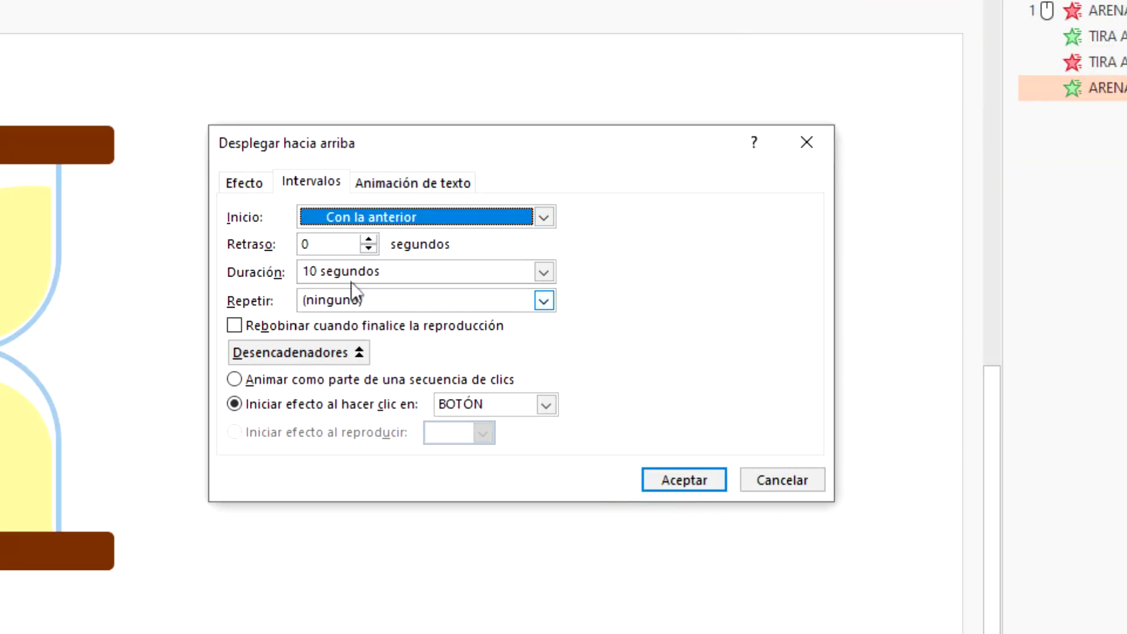
pyautogui.click(352, 277)
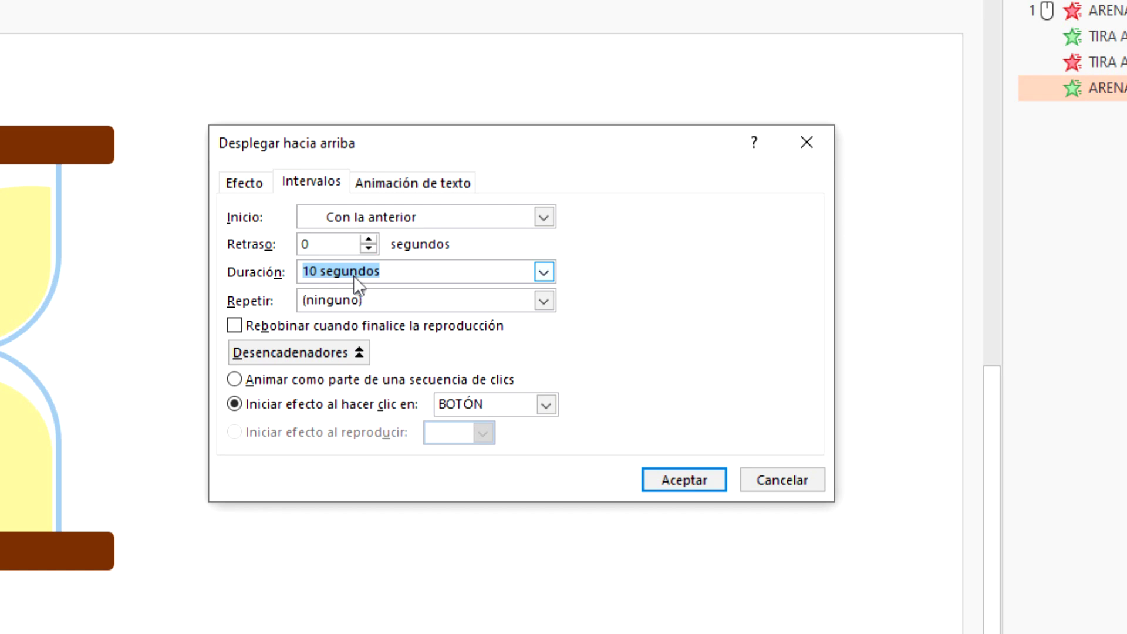
pyautogui.write('2:0')
pyautogui.press('Return')
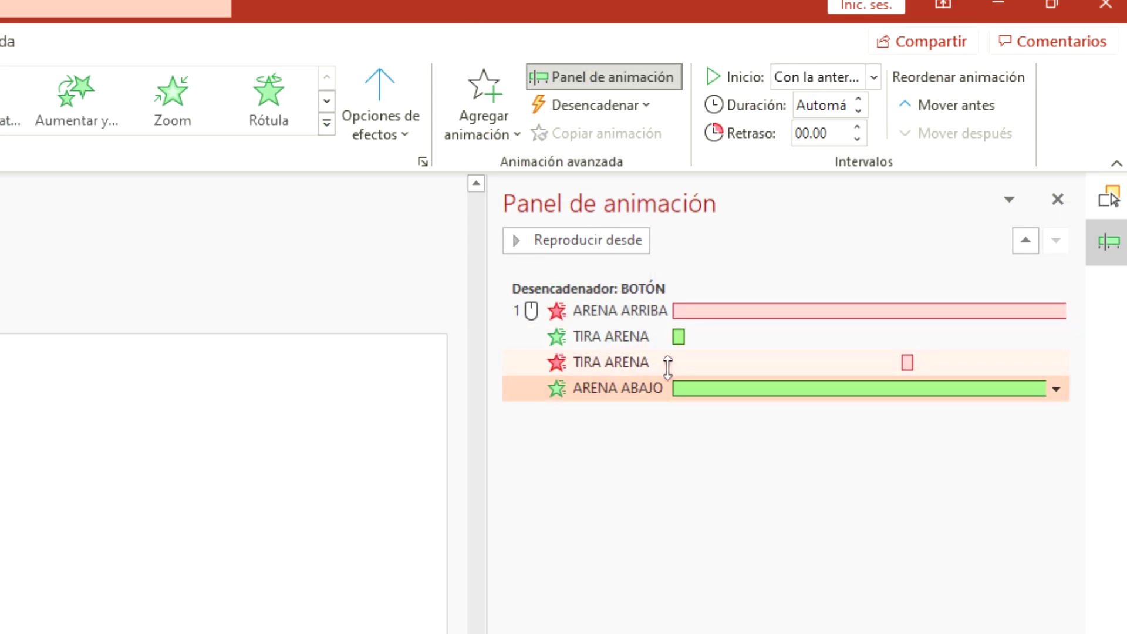
# Step: Drag the red TIRA ARENA exit to the timeline's end, then test the hourglass in Slide Show
pyautogui.click(669, 363)
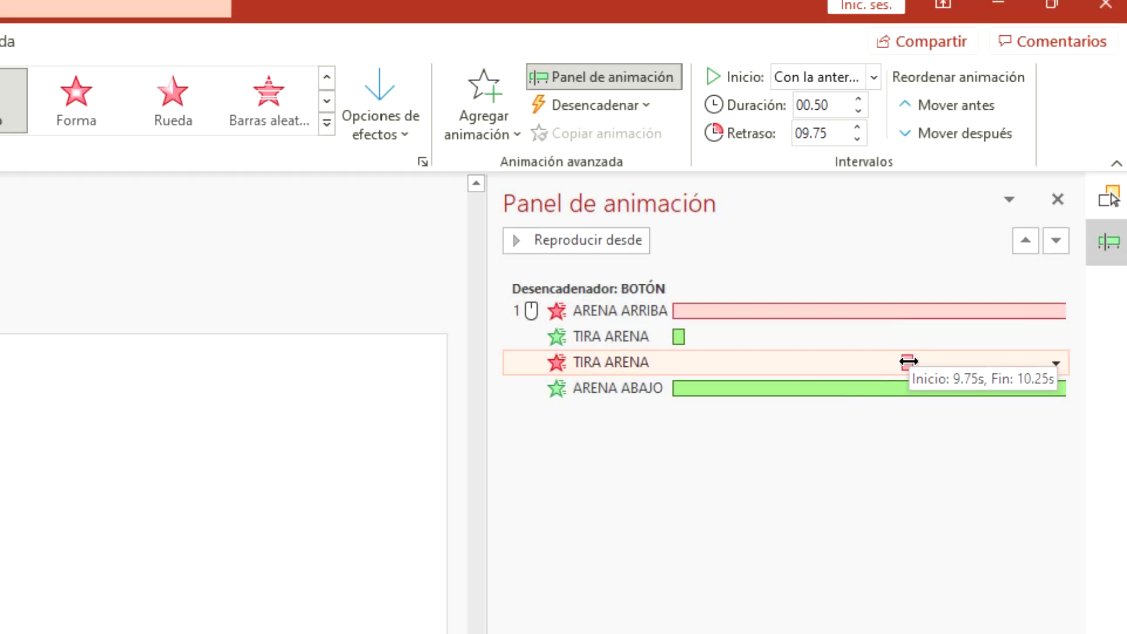
pyautogui.moveTo(909, 361); pyautogui.dragTo(1125, 362)
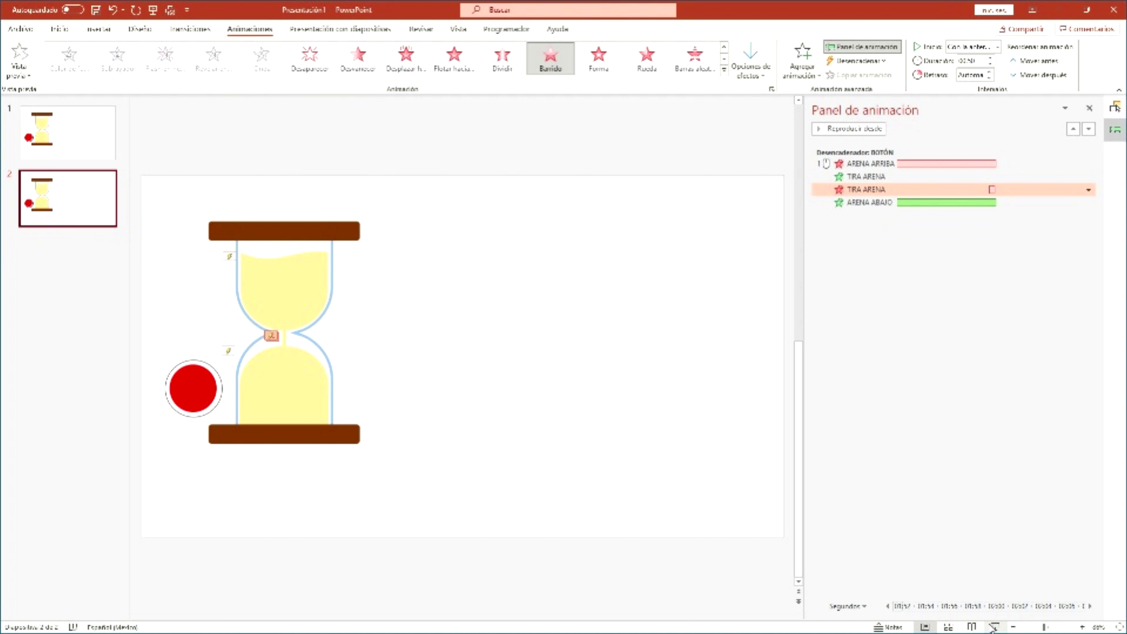
pyautogui.click(993, 627)
pyautogui.click(94, 380)
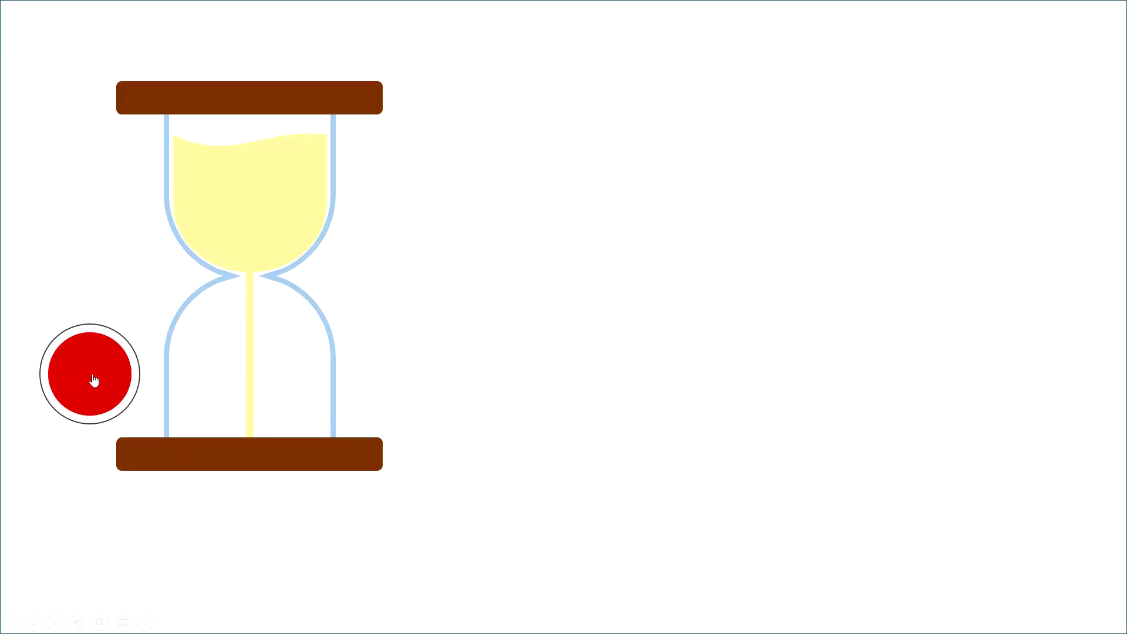